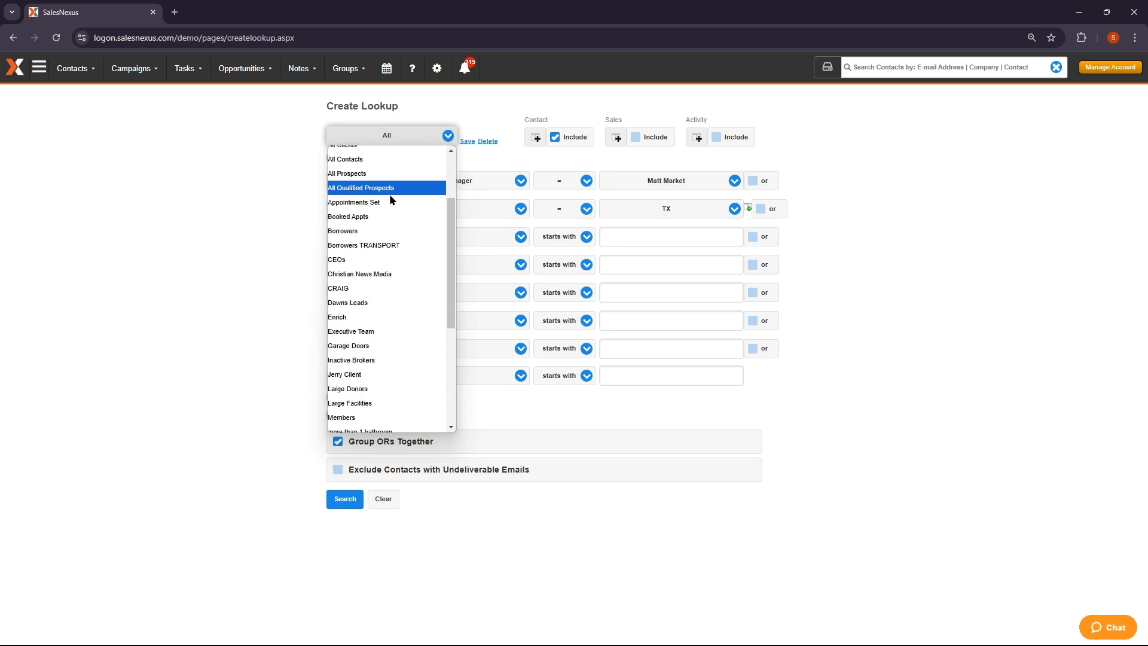
Load the My Contacts lookup, add a second criterion State = TX, and run the search
{"action": "scroll", "coordinate": [385, 256], "scroll_direction": "up", "scroll_amount": 6}
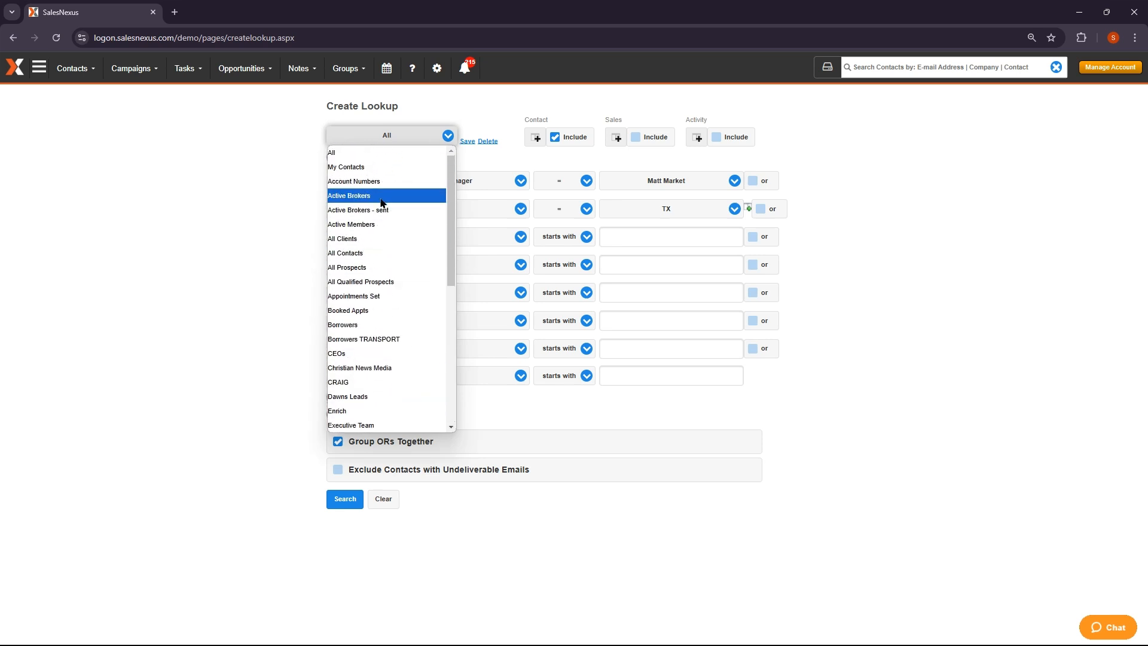
{"action": "left_click", "coordinate": [380, 168]}
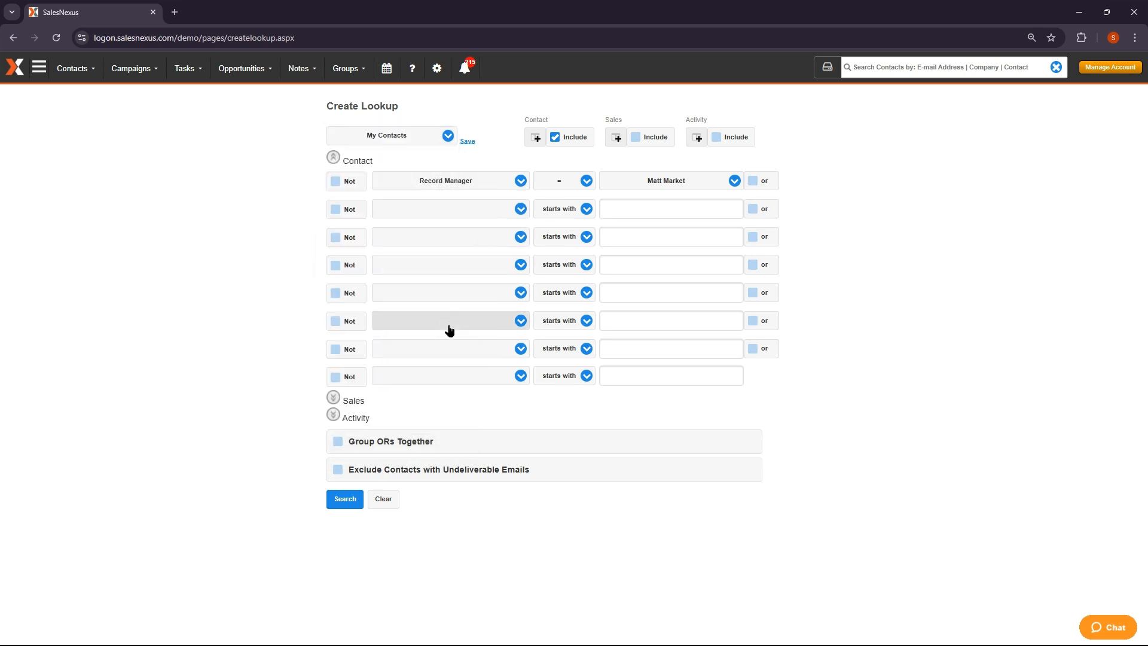
{"action": "left_click", "coordinate": [452, 210]}
{"action": "type", "text": "state"}
{"action": "key", "text": "Return"}
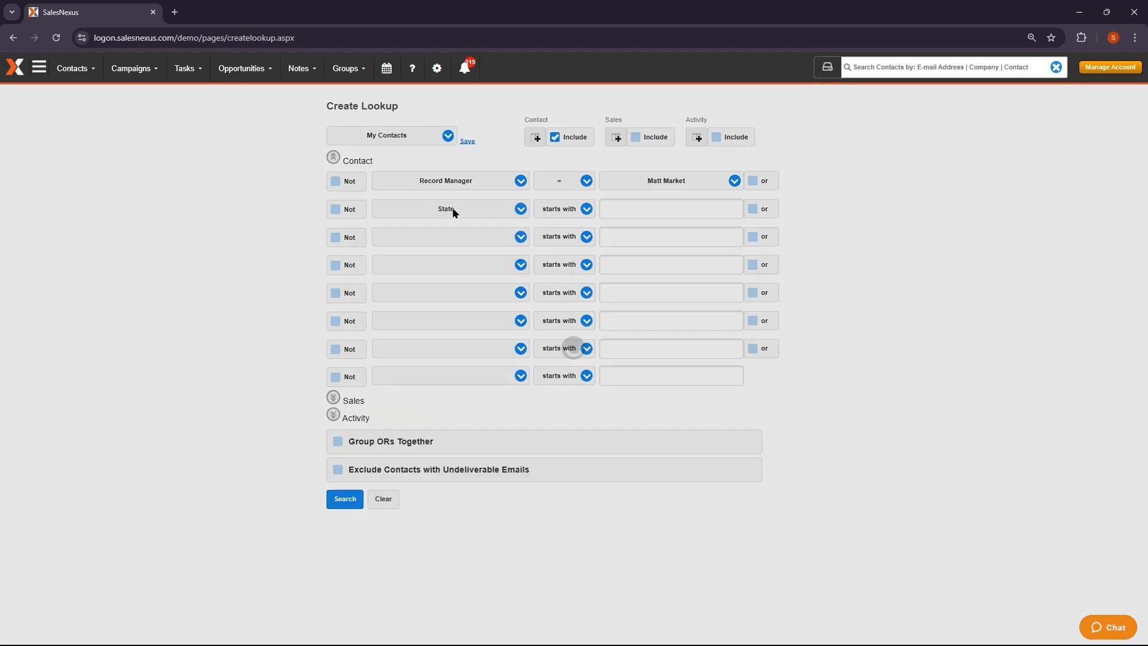
{"action": "left_click", "coordinate": [560, 208]}
{"action": "left_click", "coordinate": [560, 224]}
{"action": "left_click", "coordinate": [632, 209]}
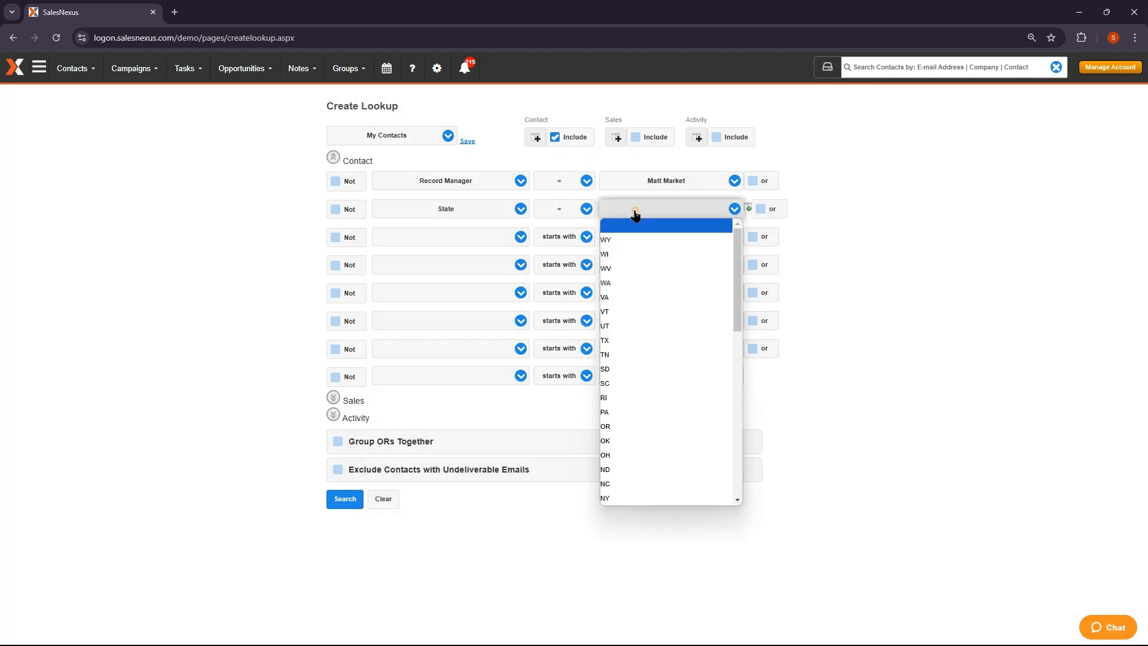
{"action": "left_click", "coordinate": [635, 266]}
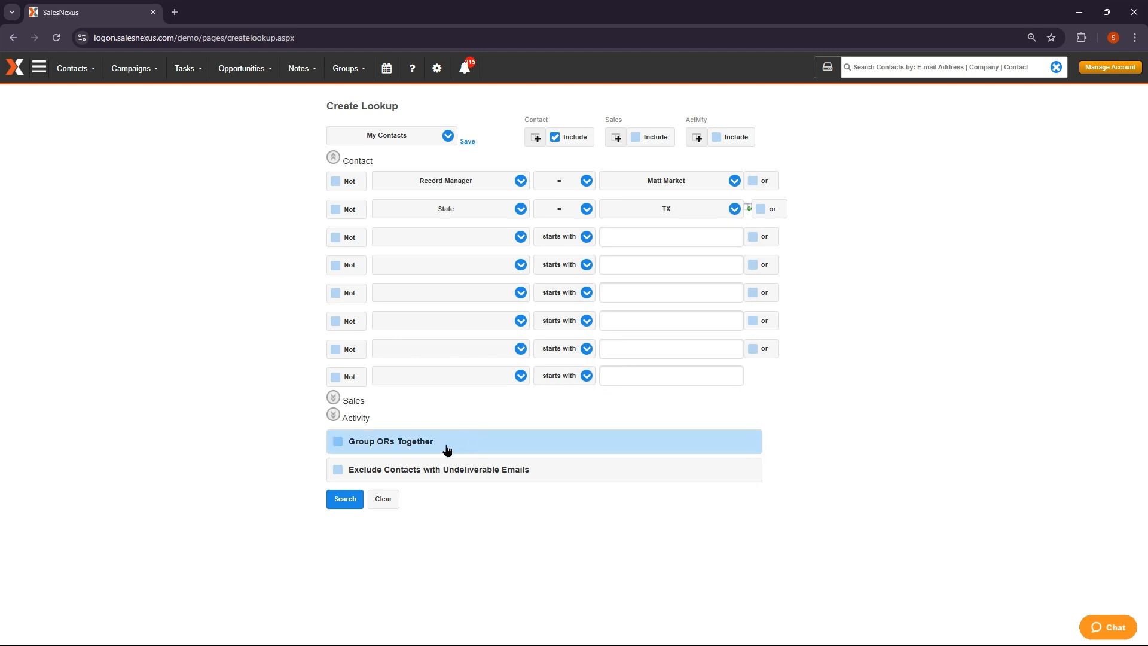
{"action": "left_click", "coordinate": [350, 497]}
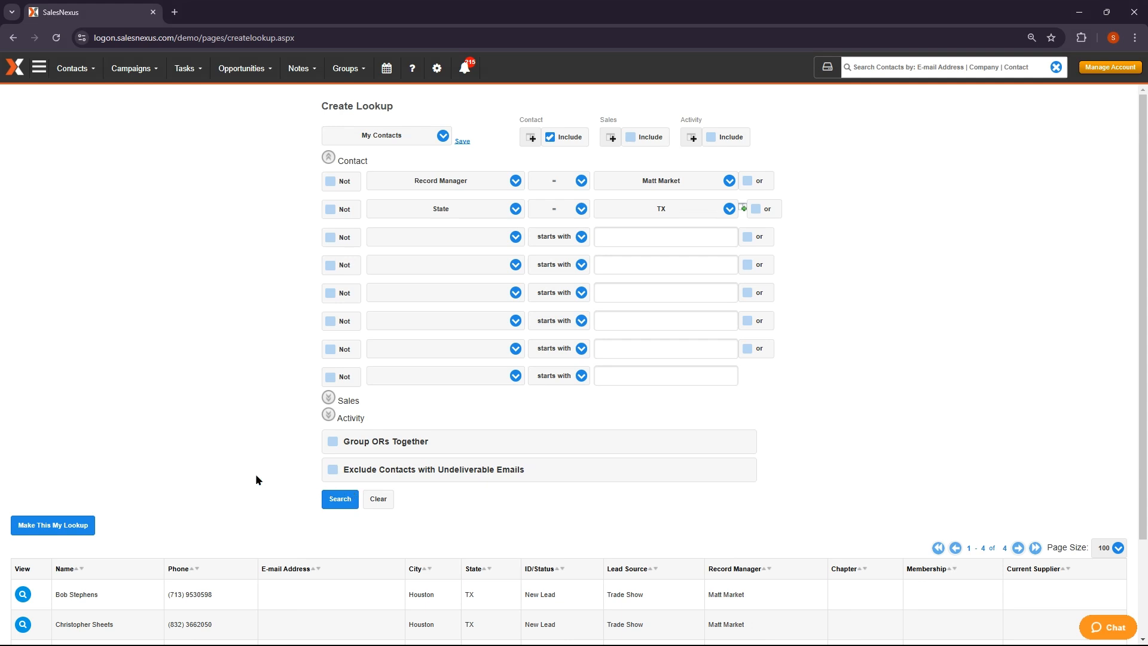
Save the Texas contact lookup with the description 'My TX Contacts'
{"action": "scroll", "coordinate": [256, 475], "scroll_direction": "down", "scroll_amount": 1}
{"action": "scroll", "coordinate": [256, 480], "scroll_direction": "down", "scroll_amount": 1}
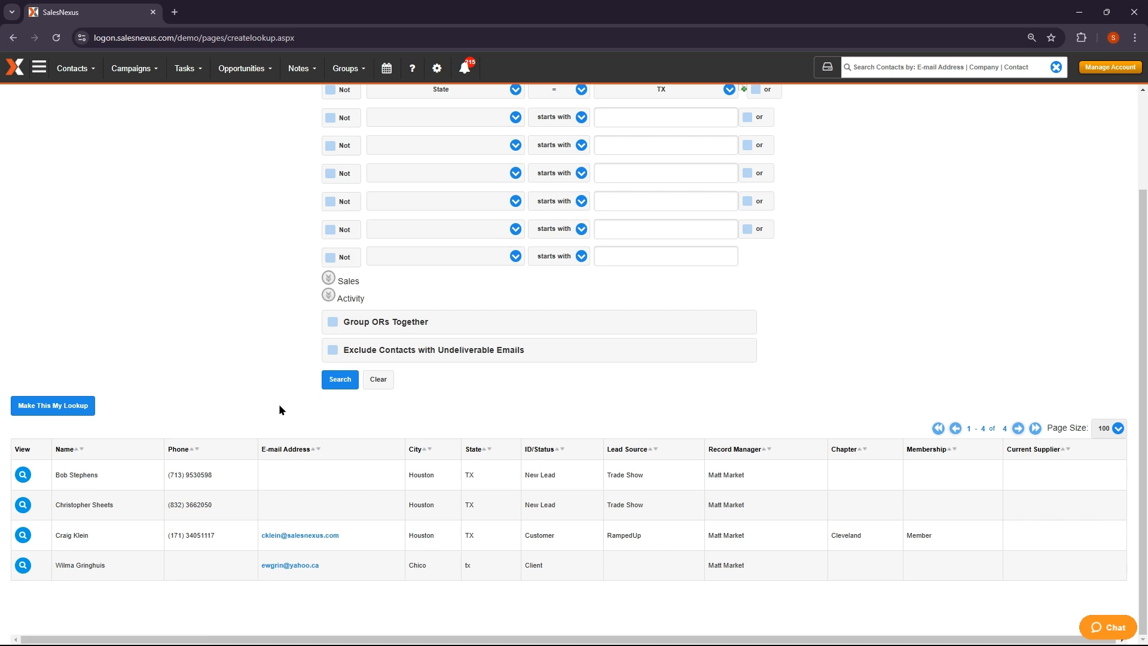
{"action": "scroll", "coordinate": [278, 403], "scroll_direction": "up", "scroll_amount": 2}
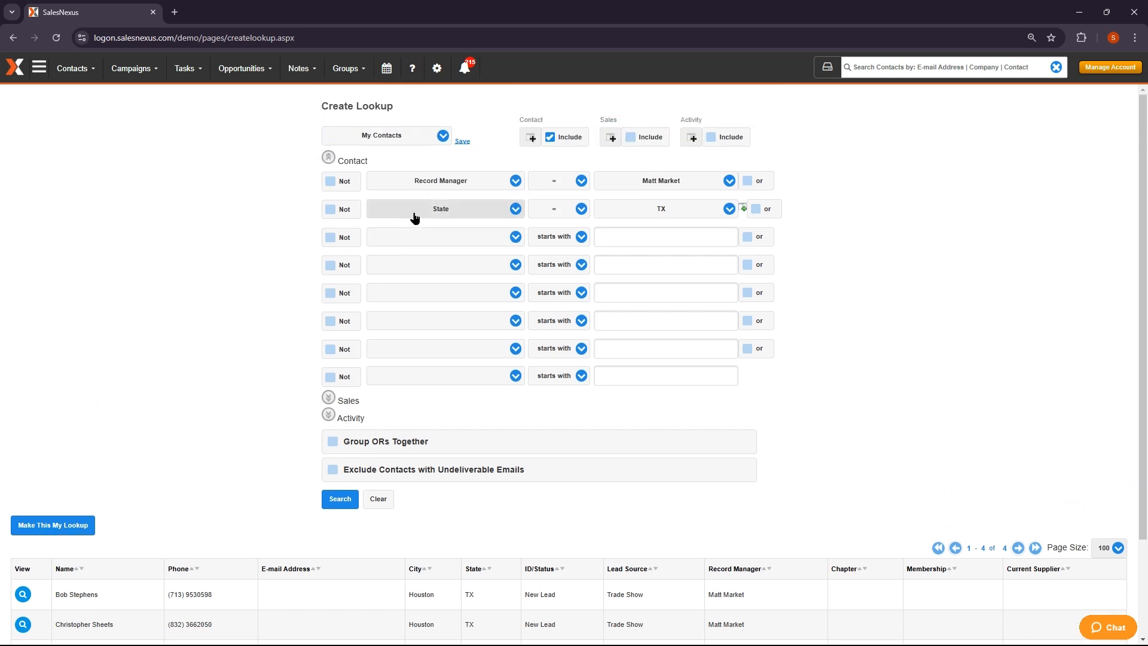
{"action": "left_click", "coordinate": [461, 142]}
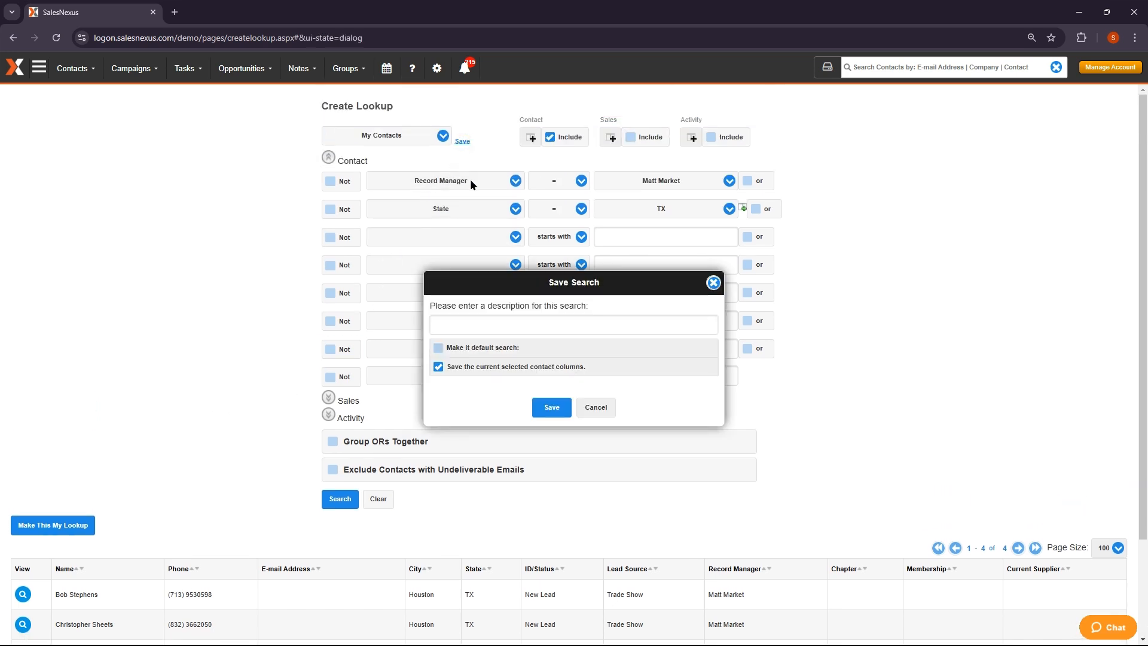
{"action": "left_click", "coordinate": [489, 321]}
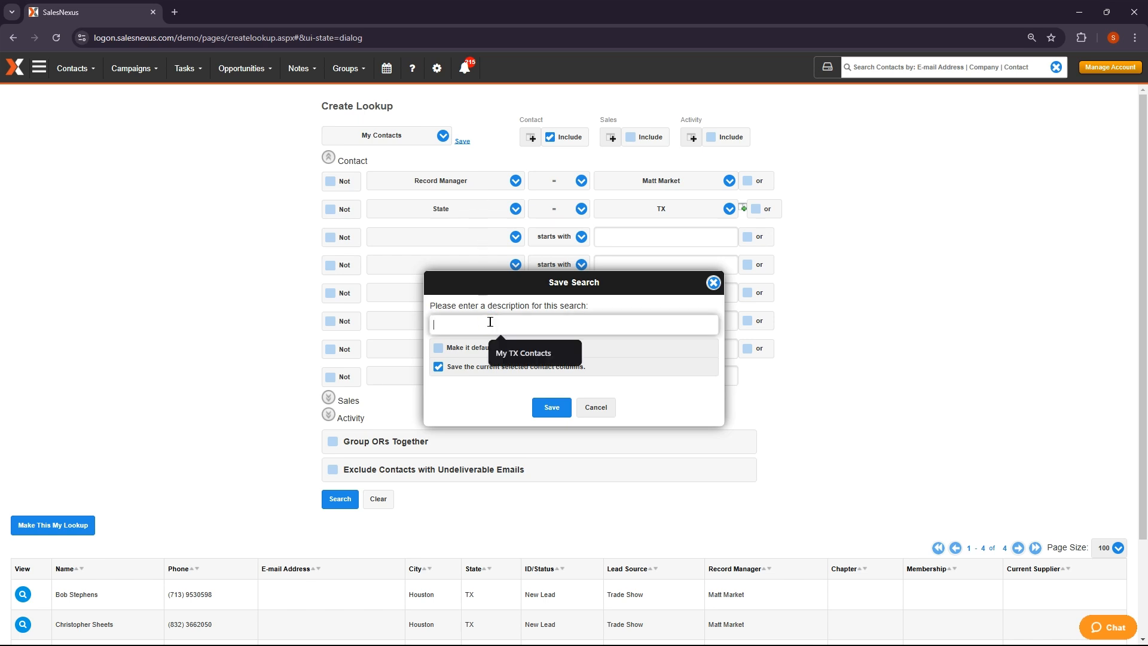
{"action": "left_click", "coordinate": [520, 354]}
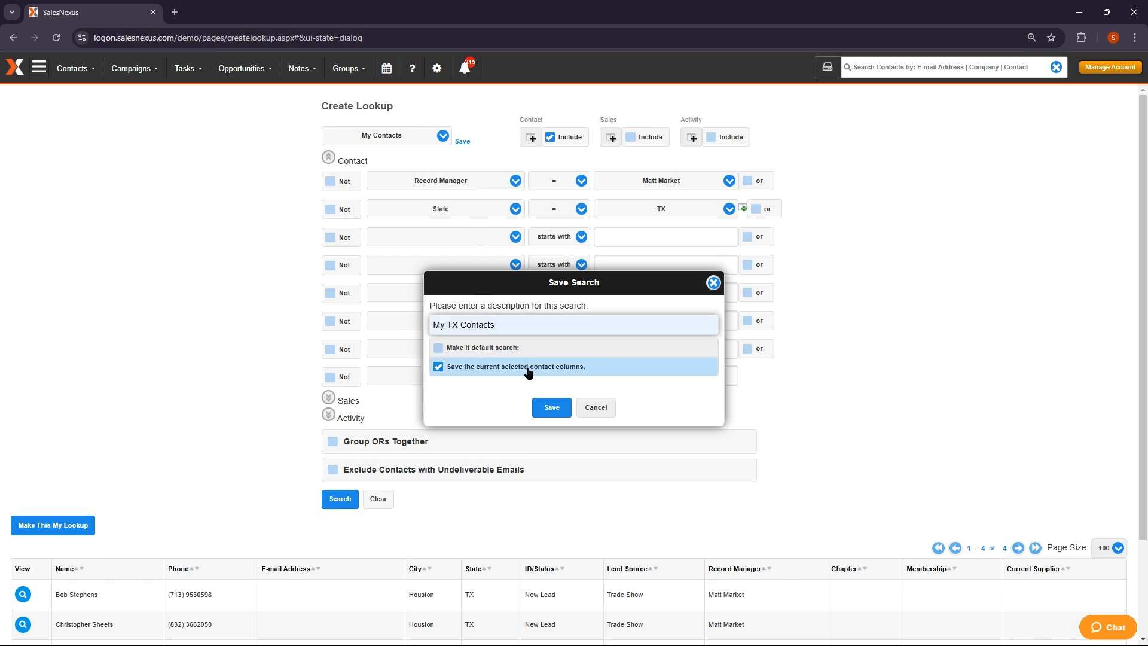
{"action": "left_click", "coordinate": [551, 407]}
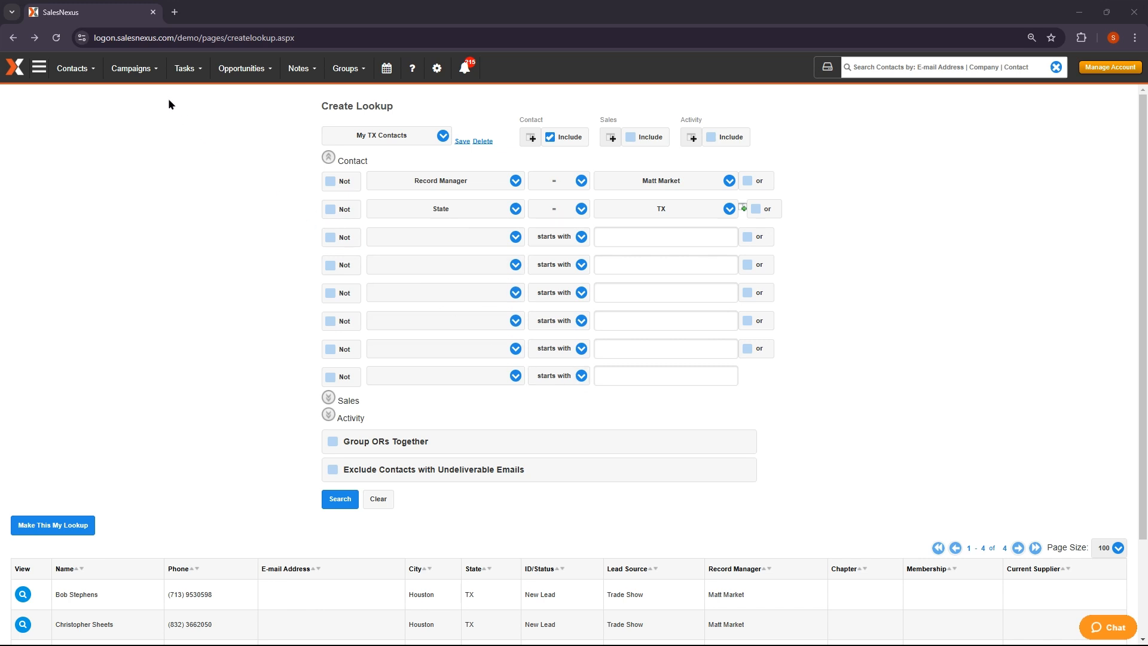
Browse the Campaigns > Email Templates gallery, then launch Create Email Template with AI
{"action": "left_click", "coordinate": [131, 68]}
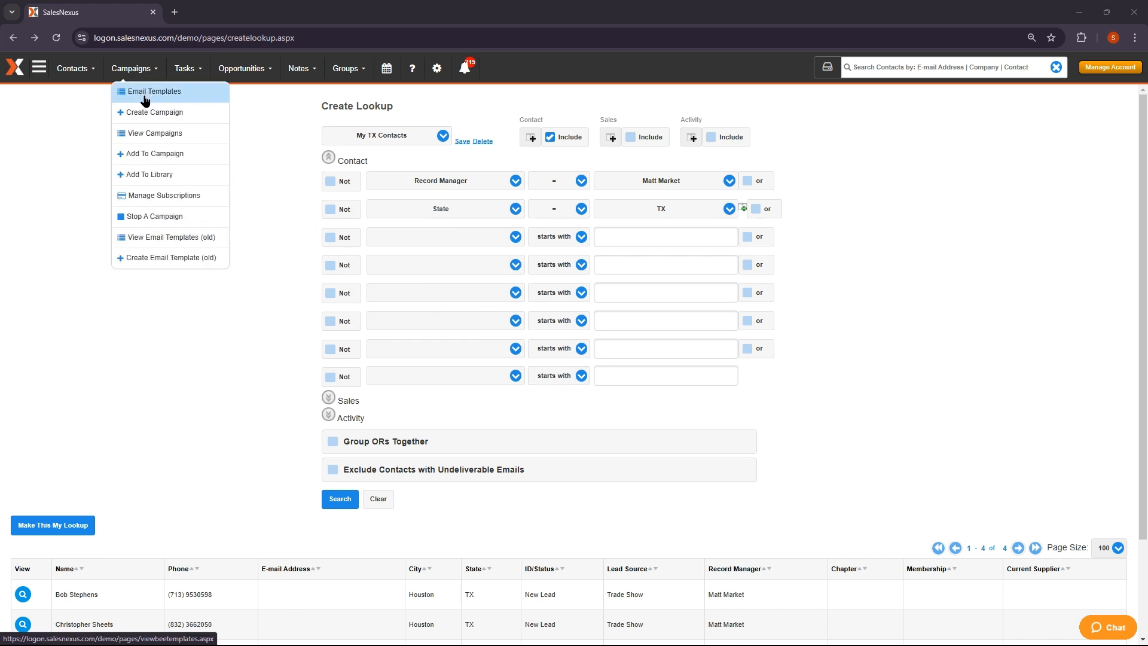
{"action": "left_click", "coordinate": [145, 98]}
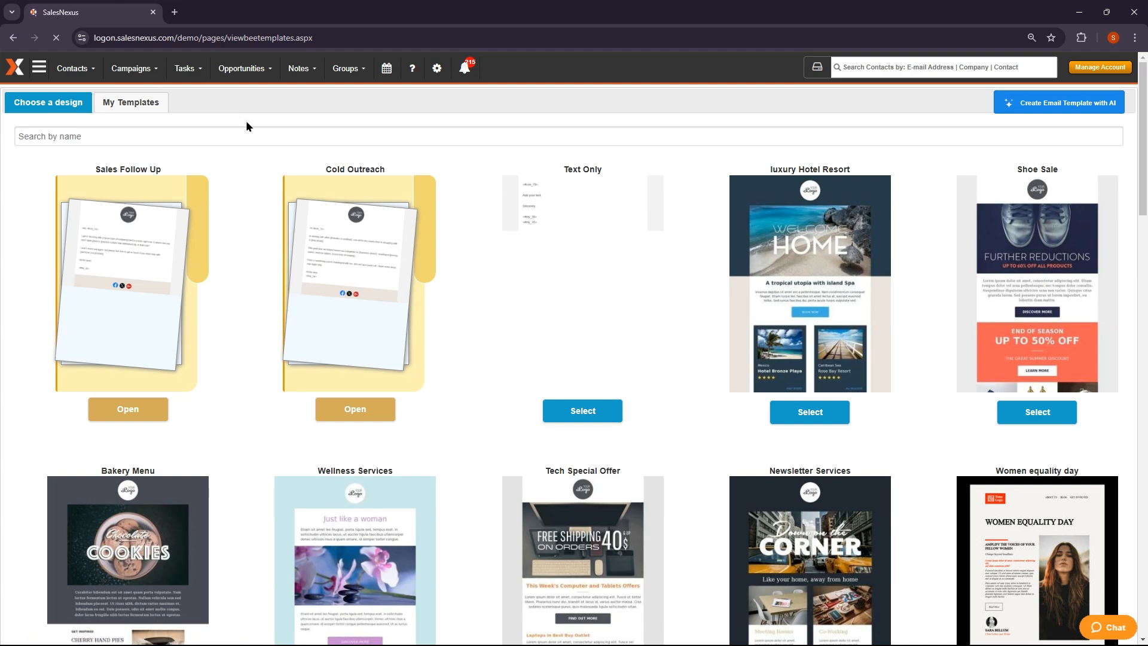
{"action": "scroll", "coordinate": [244, 181], "scroll_direction": "down", "scroll_amount": 6}
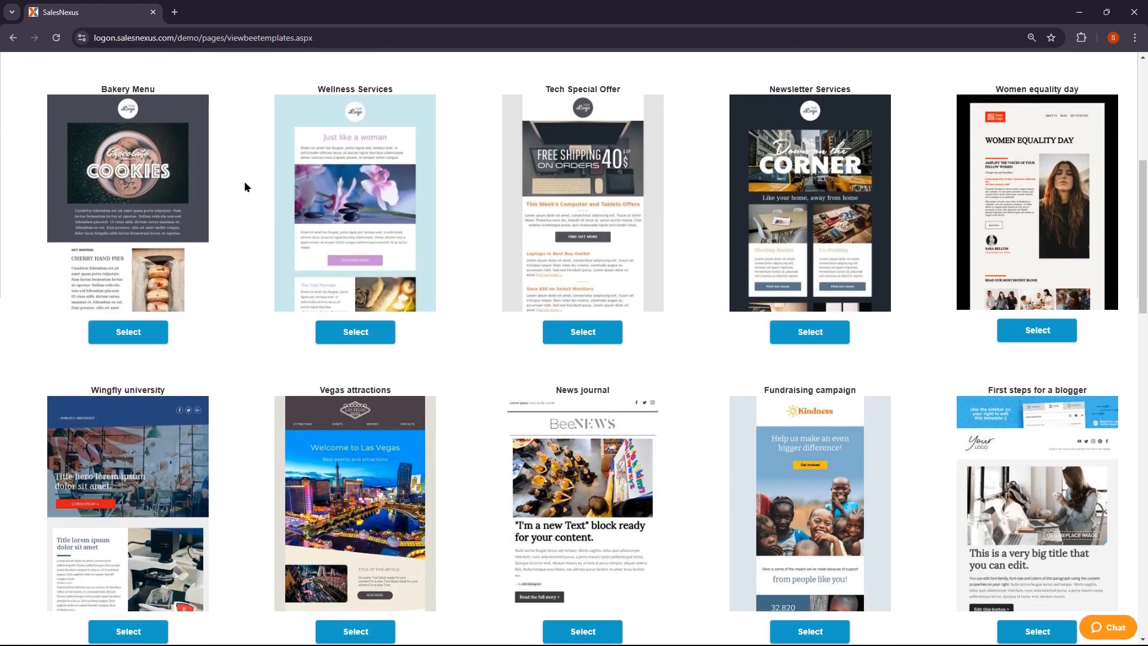
{"action": "scroll", "coordinate": [244, 186], "scroll_direction": "down", "scroll_amount": 5}
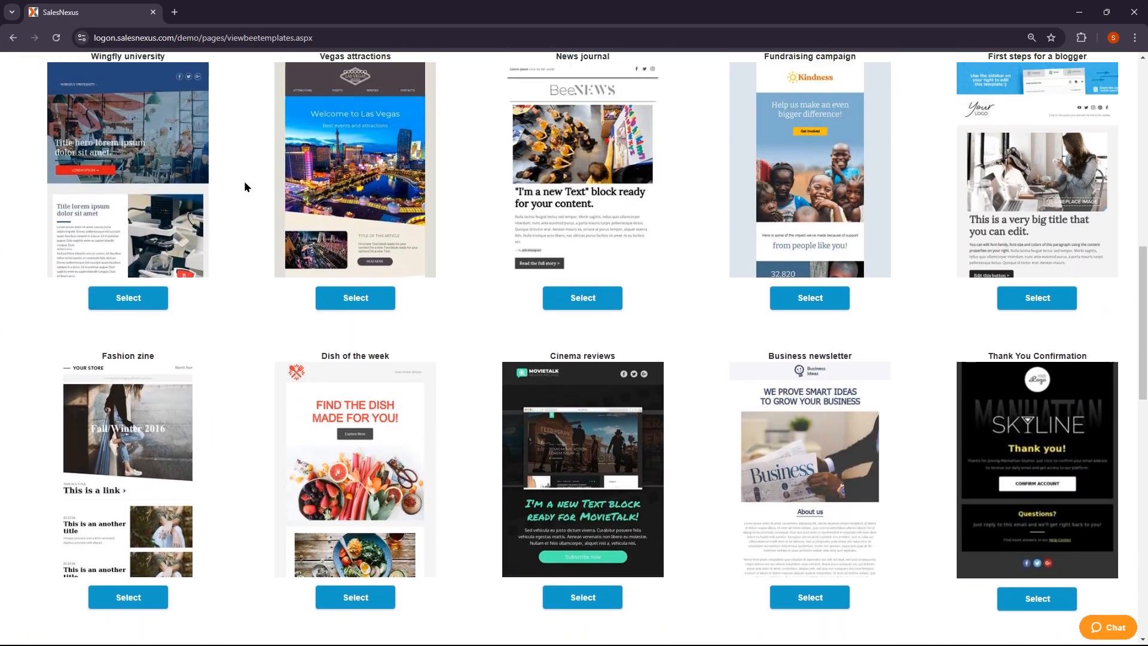
{"action": "scroll", "coordinate": [245, 186], "scroll_direction": "up", "scroll_amount": 5}
{"action": "scroll", "coordinate": [244, 186], "scroll_direction": "up", "scroll_amount": 7}
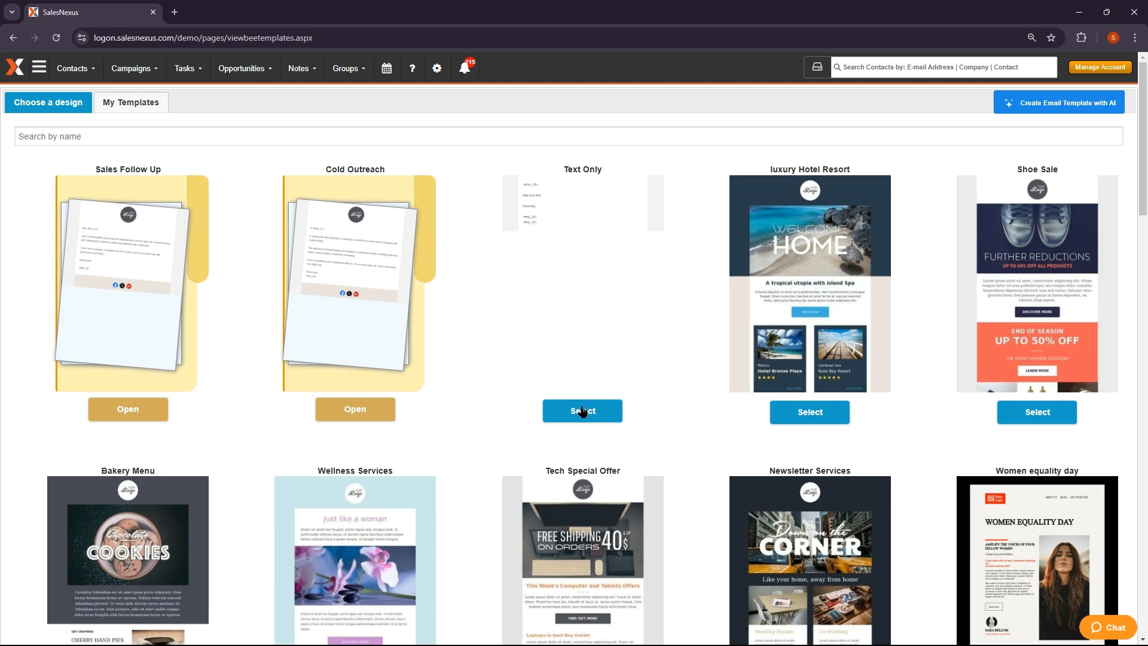
{"action": "left_click", "coordinate": [1032, 103]}
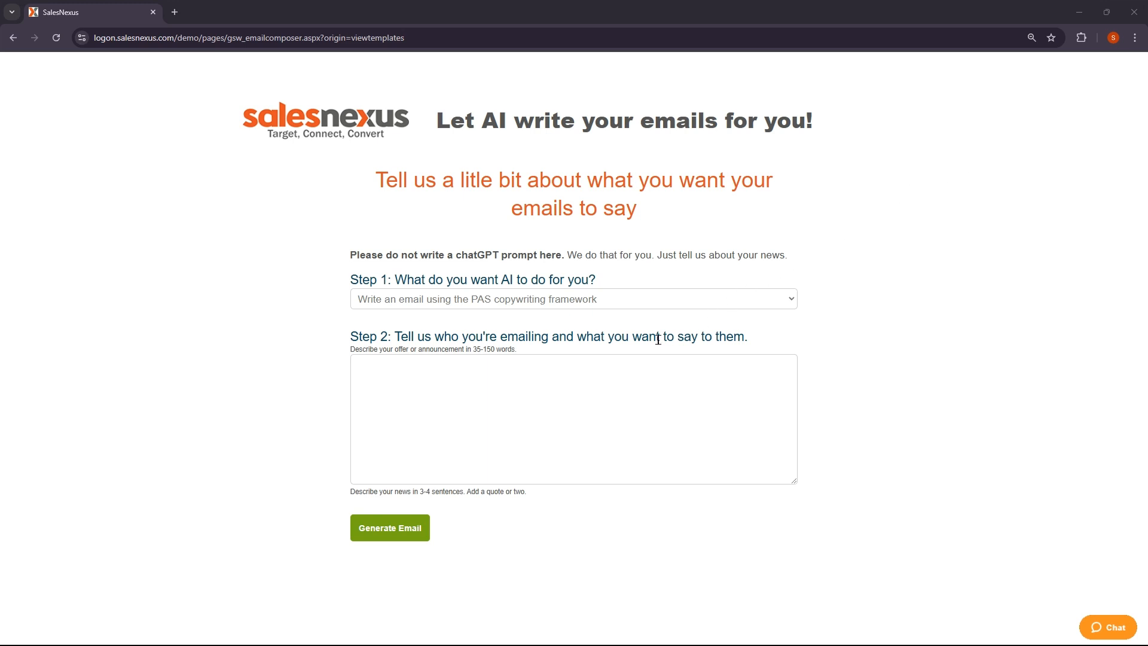
Paste the Texas 50% off offer description, generate the AI email, and save it as a template to edit
{"action": "left_click", "coordinate": [594, 367]}
{"action": "type", "text": "An announcement of a promotional offer to all Texas Clients. My Big Company clients receive 50% off on all purchases when they spend $100 or more. The special promotion is available through the end of the month."}
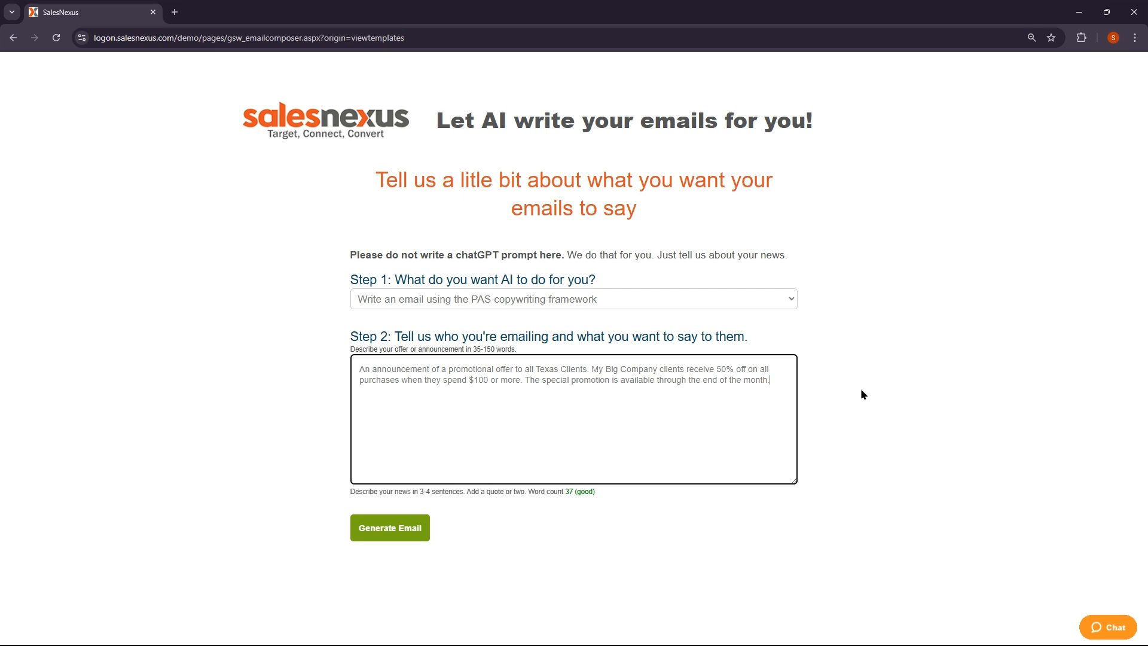
{"action": "left_click", "coordinate": [389, 528]}
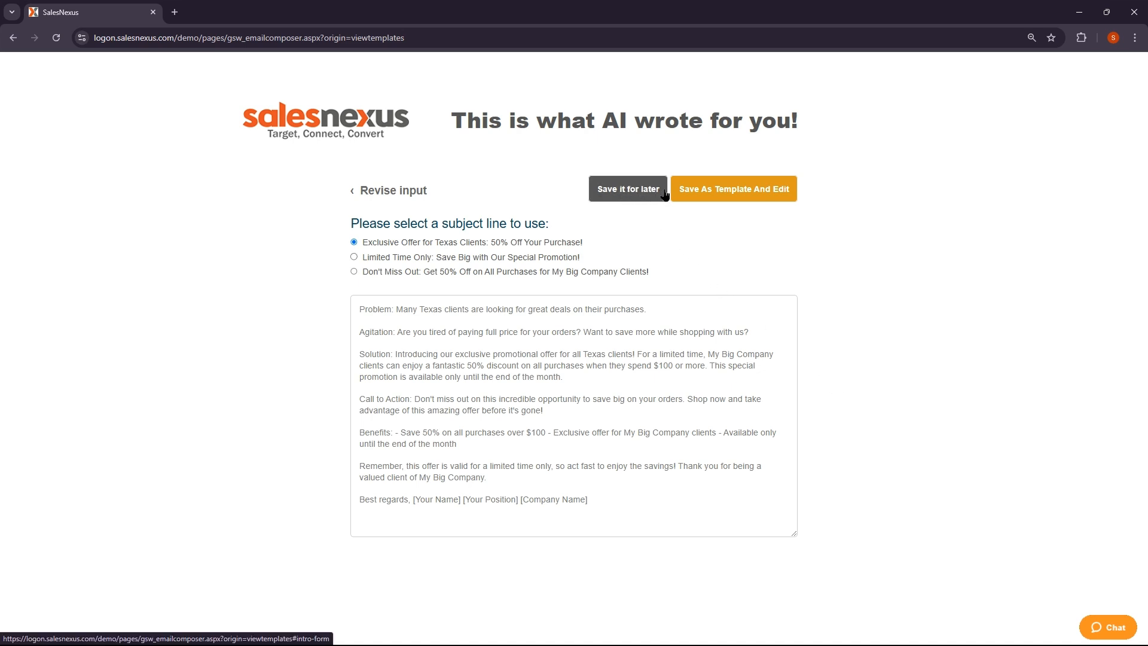
{"action": "left_click", "coordinate": [734, 190]}
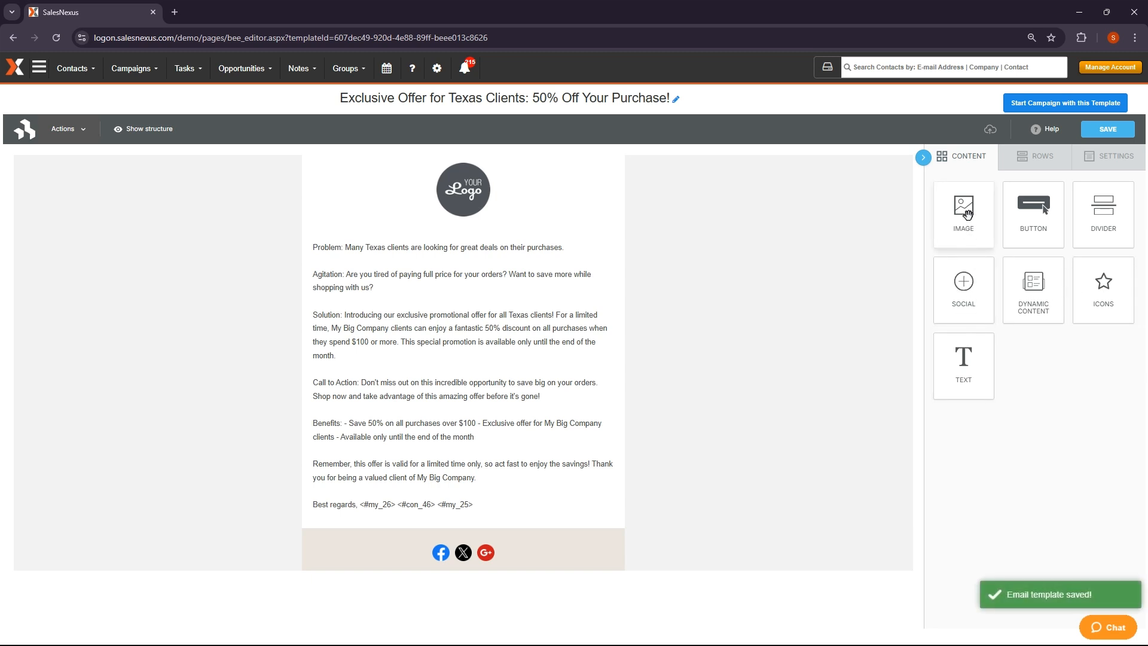
Add an image block above the text, then remove the empty image placeholders so only the logo remains
{"action": "left_click_drag", "start_coordinate": [964, 216], "coordinate": [491, 231]}
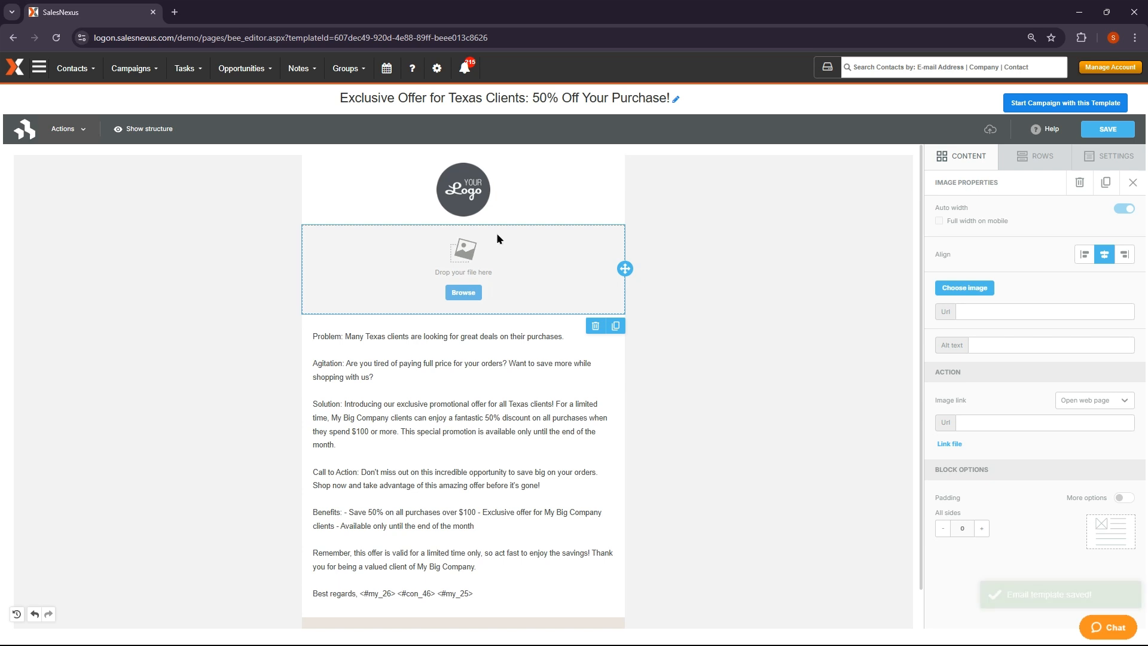
{"action": "left_click", "coordinate": [615, 325]}
{"action": "scroll", "coordinate": [615, 325], "scroll_direction": "up", "scroll_amount": 2}
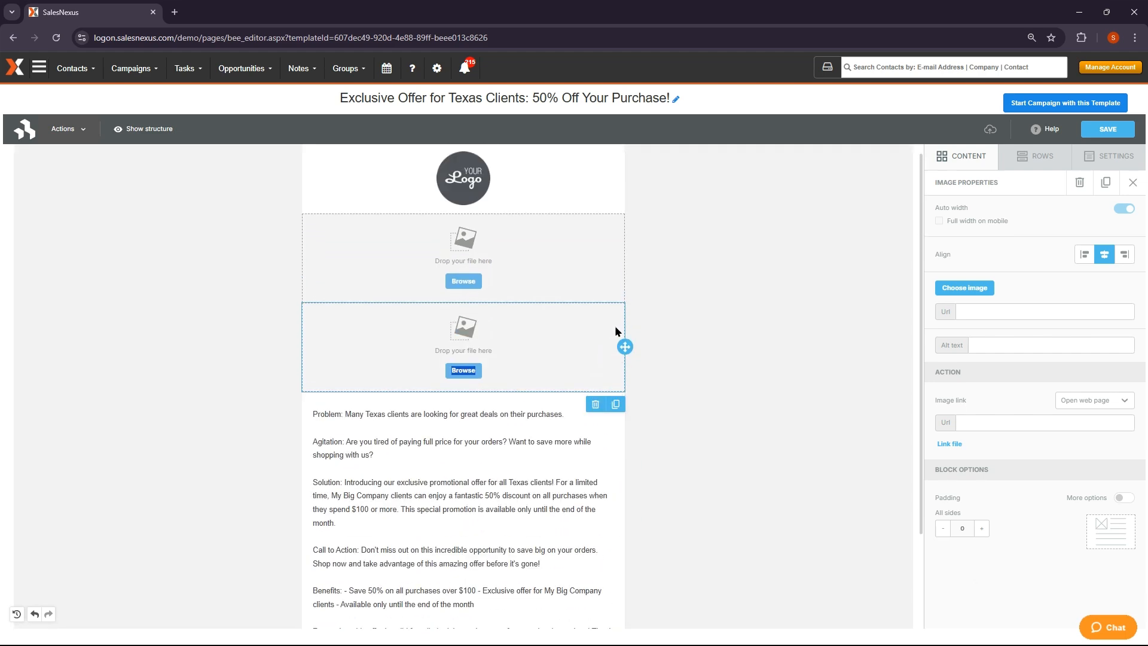
{"action": "left_click", "coordinate": [594, 402]}
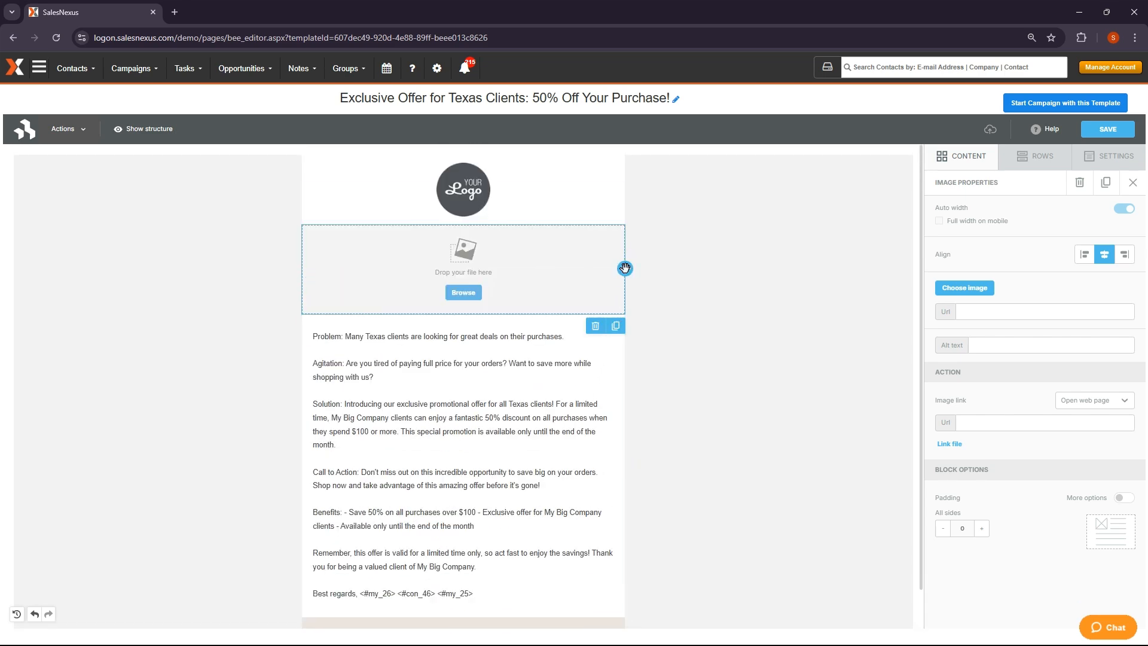
{"action": "left_click_drag", "start_coordinate": [624, 268], "coordinate": [622, 173]}
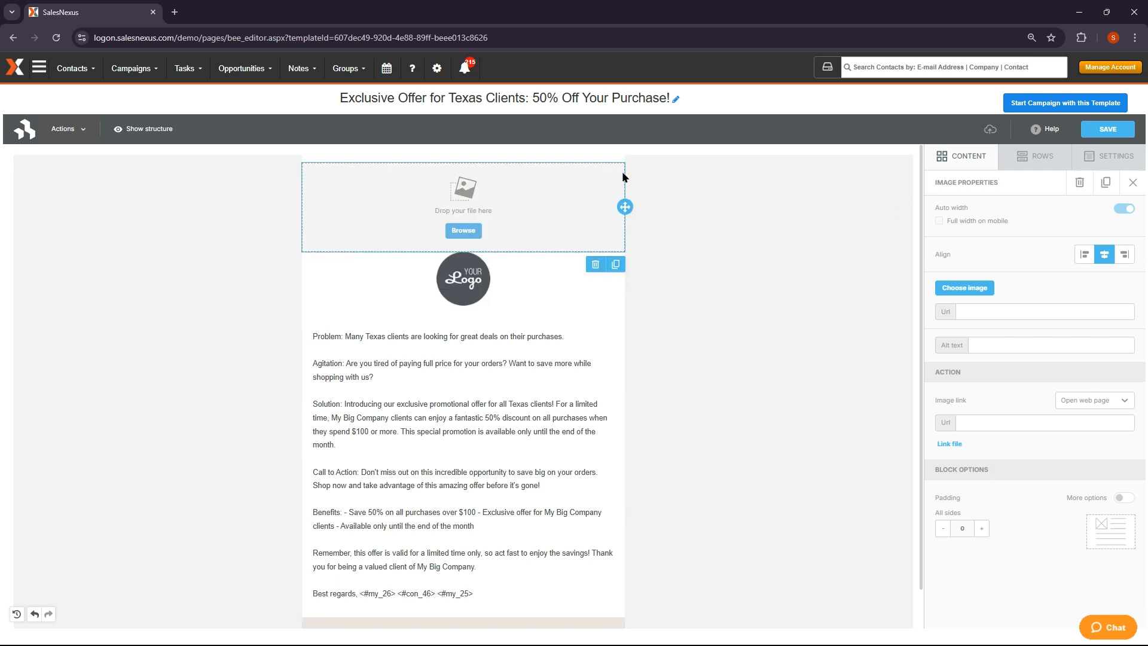
{"action": "left_click", "coordinate": [595, 266]}
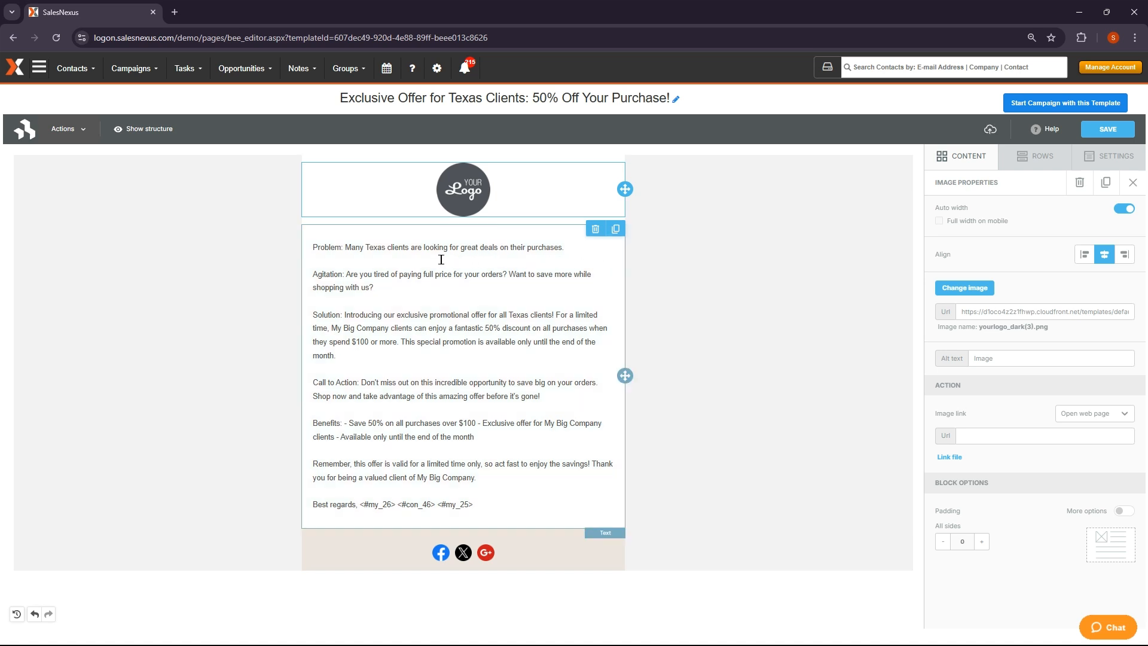
Remove the Problem, Agitation, Solution, Call to Action and Benefits labels from the body paragraphs
{"action": "left_click", "coordinate": [356, 248]}
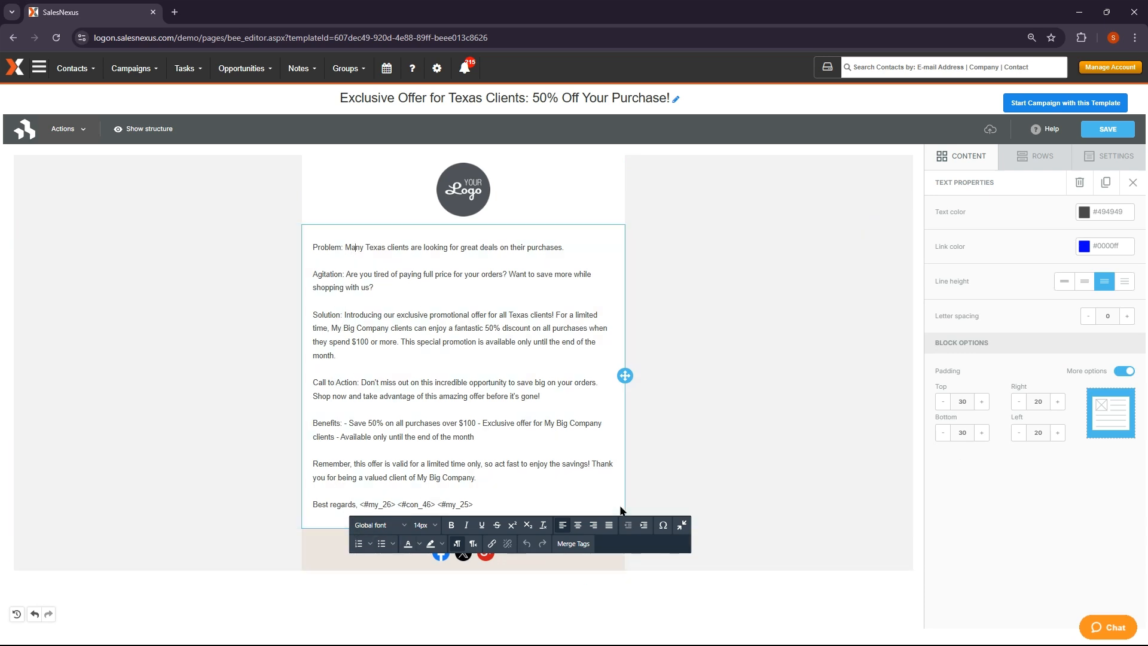
{"action": "left_click", "coordinate": [345, 247]}
{"action": "key", "text": "BackSpace"}
{"action": "key", "text": "BackSpace"}
{"action": "key", "text": "BackSpace"}
{"action": "key", "text": "BackSpace"}
{"action": "key", "text": "BackSpace"}
{"action": "key", "text": "BackSpace"}
{"action": "key", "text": "BackSpace"}
{"action": "key", "text": "BackSpace"}
{"action": "key", "text": "BackSpace"}
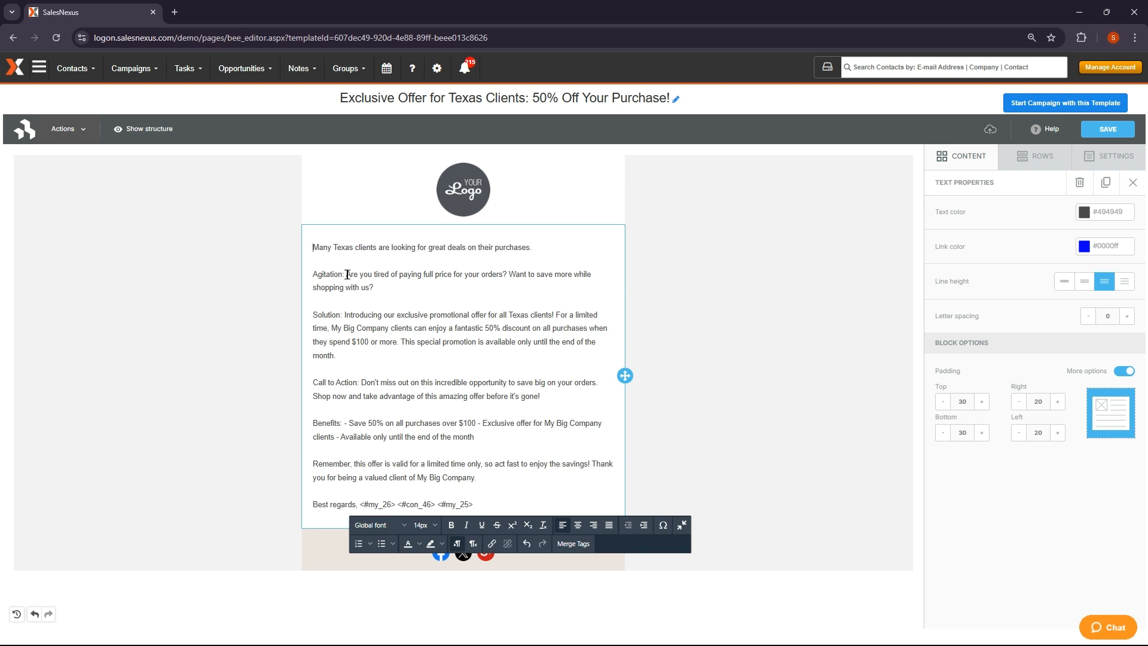
{"action": "left_click", "coordinate": [346, 274]}
{"action": "key", "text": "BackSpace"}
{"action": "key", "text": "BackSpace"}
{"action": "key", "text": "BackSpace"}
{"action": "key", "text": "BackSpace"}
{"action": "key", "text": "BackSpace"}
{"action": "key", "text": "BackSpace"}
{"action": "key", "text": "BackSpace"}
{"action": "key", "text": "BackSpace"}
{"action": "key", "text": "BackSpace"}
{"action": "key", "text": "BackSpace"}
{"action": "key", "text": "BackSpace"}
{"action": "left_click", "coordinate": [344, 315]}
{"action": "key", "text": "BackSpace"}
{"action": "key", "text": "BackSpace"}
{"action": "key", "text": "BackSpace"}
{"action": "key", "text": "BackSpace"}
{"action": "key", "text": "BackSpace"}
{"action": "key", "text": "BackSpace"}
{"action": "key", "text": "BackSpace"}
{"action": "key", "text": "BackSpace"}
{"action": "key", "text": "BackSpace"}
{"action": "key", "text": "BackSpace"}
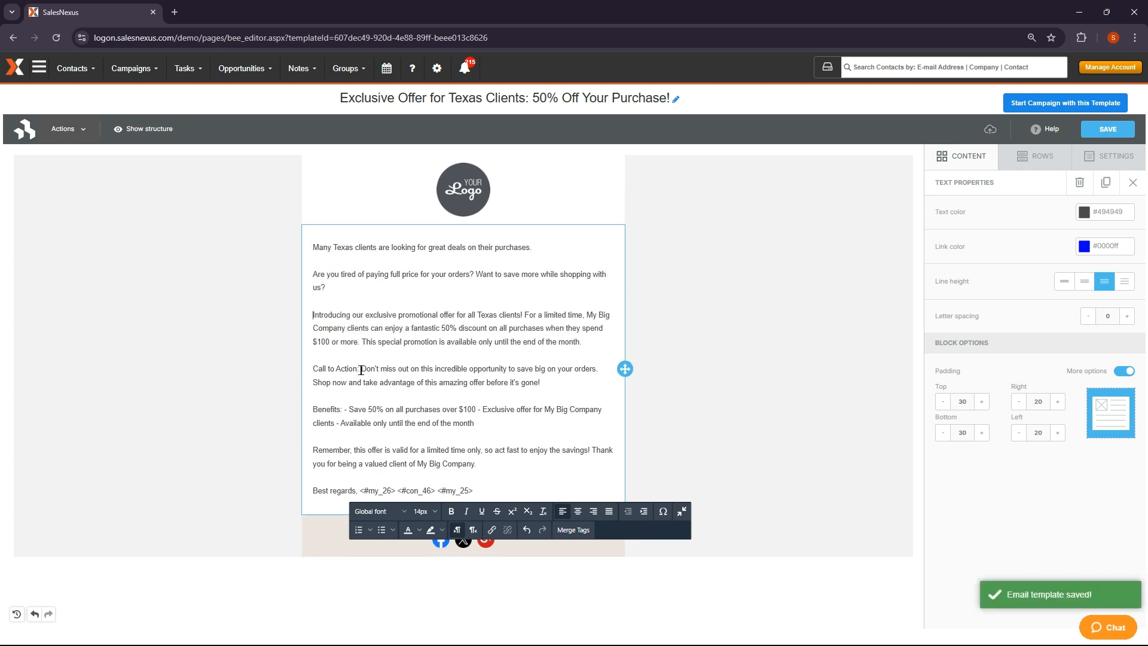
{"action": "left_click", "coordinate": [361, 370]}
{"action": "key", "text": "BackSpace"}
{"action": "key", "text": "BackSpace"}
{"action": "key", "text": "BackSpace"}
{"action": "key", "text": "BackSpace"}
{"action": "key", "text": "BackSpace"}
{"action": "key", "text": "BackSpace"}
{"action": "key", "text": "BackSpace"}
{"action": "key", "text": "BackSpace"}
{"action": "key", "text": "BackSpace"}
{"action": "key", "text": "BackSpace"}
{"action": "key", "text": "BackSpace"}
{"action": "key", "text": "BackSpace"}
{"action": "key", "text": "BackSpace"}
{"action": "key", "text": "BackSpace"}
{"action": "key", "text": "BackSpace"}
{"action": "key", "text": "BackSpace"}
{"action": "left_click", "coordinate": [342, 410]}
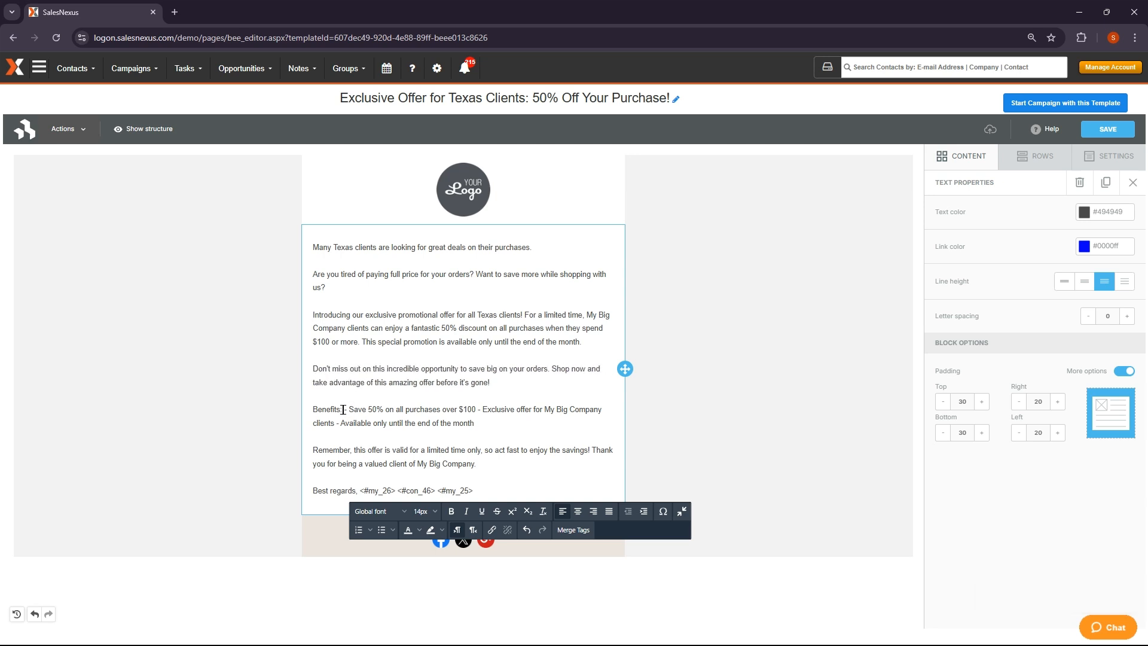
{"action": "key", "text": "BackSpace"}
{"action": "key", "text": "BackSpace"}
{"action": "key", "text": "BackSpace"}
{"action": "key", "text": "BackSpace"}
{"action": "key", "text": "BackSpace"}
{"action": "key", "text": "BackSpace"}
{"action": "key", "text": "BackSpace"}
{"action": "key", "text": "BackSpace"}
{"action": "key", "text": "BackSpace"}
{"action": "key", "text": "BackSpace"}
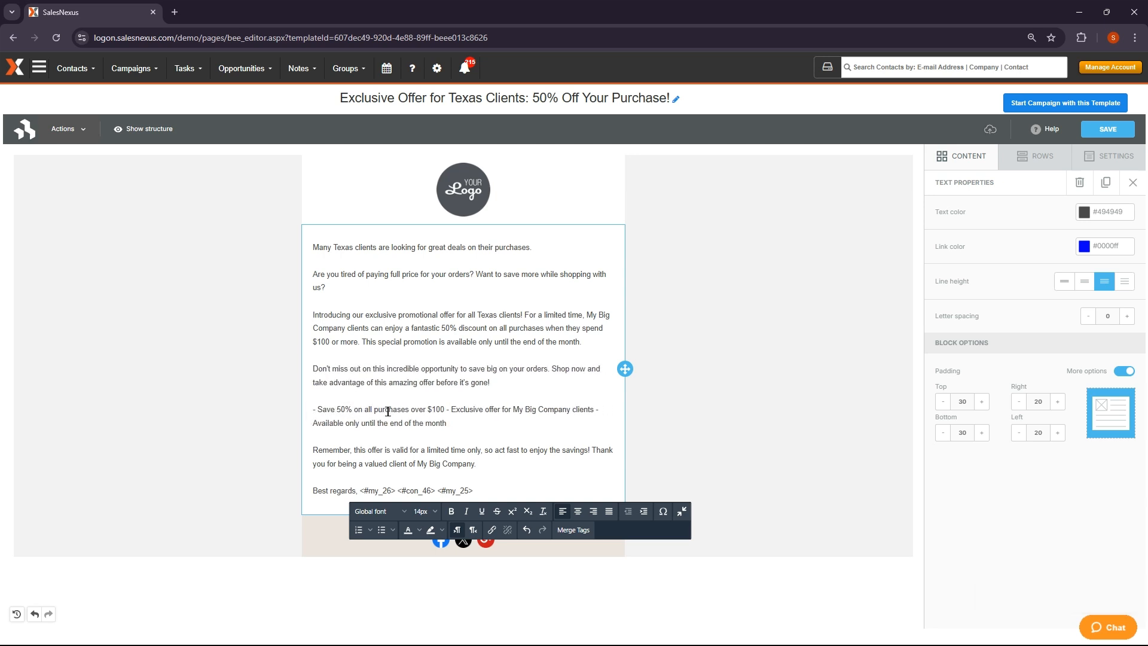
Split the Exclusive offer and Available only bullets onto their own lines
{"action": "left_click", "coordinate": [448, 410]}
{"action": "key", "text": "Return"}
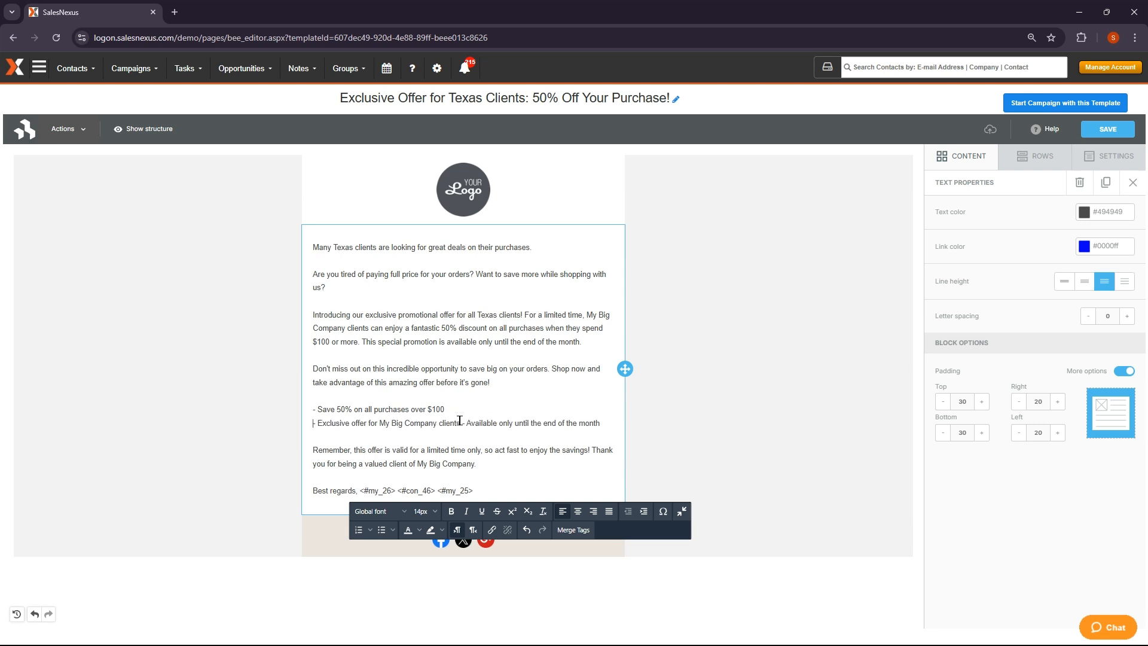
{"action": "left_click", "coordinate": [464, 422]}
{"action": "key", "text": "Return"}
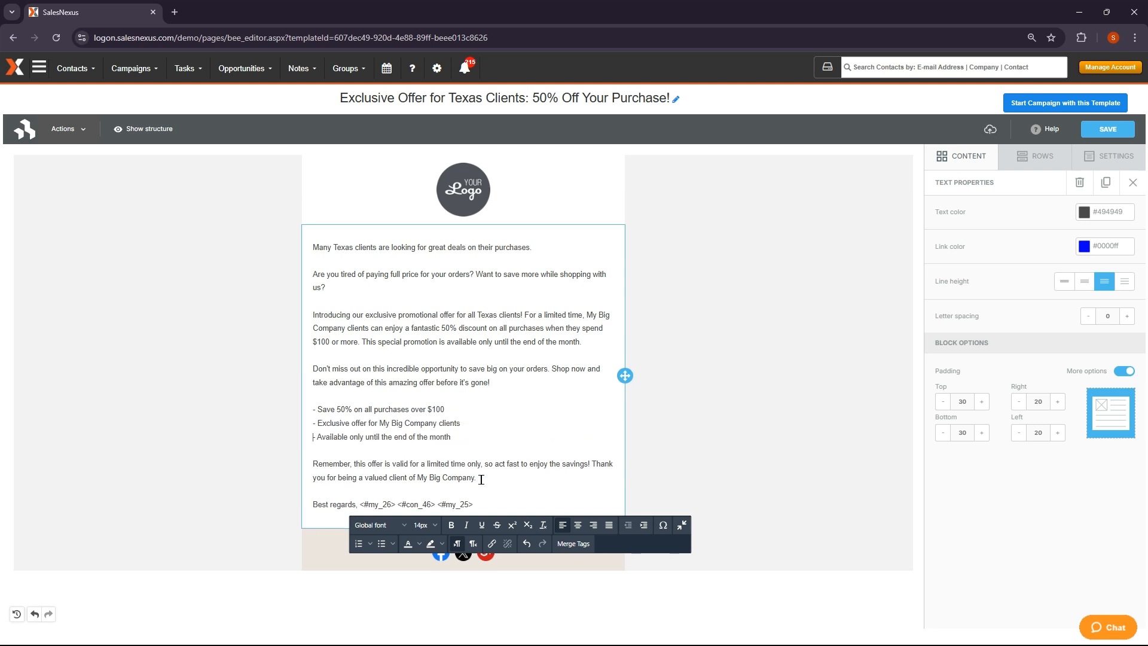
Make the Remember paragraph bold and italic
{"action": "left_click_drag", "start_coordinate": [482, 478], "coordinate": [311, 465]}
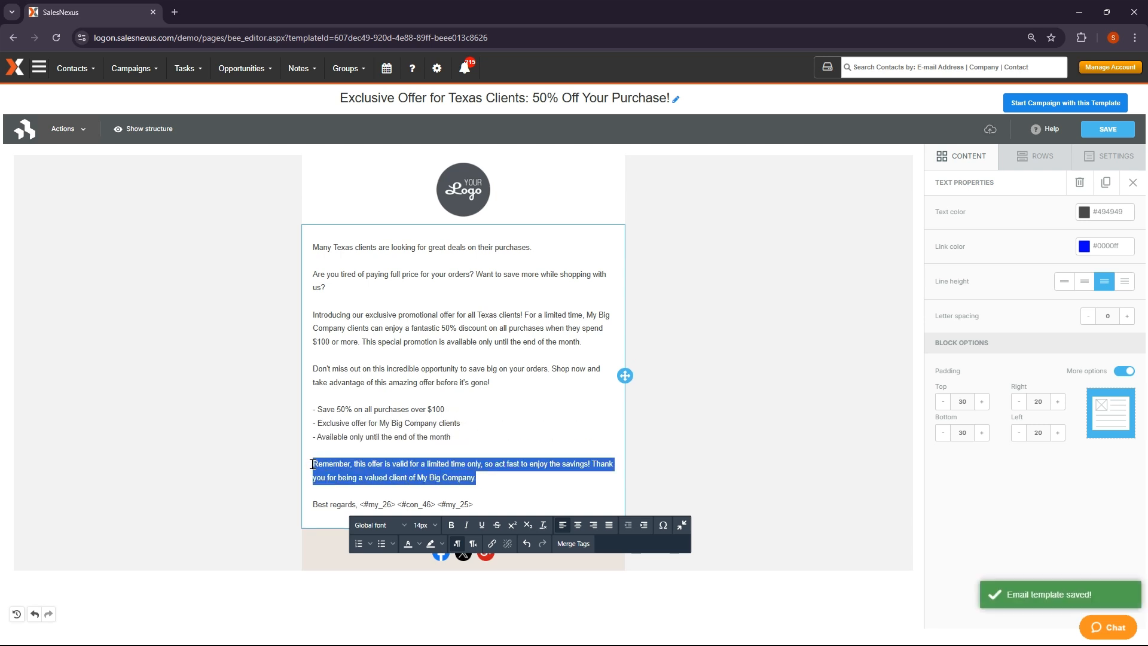
{"action": "left_click", "coordinate": [451, 525]}
{"action": "left_click", "coordinate": [466, 525]}
{"action": "left_click", "coordinate": [596, 428]}
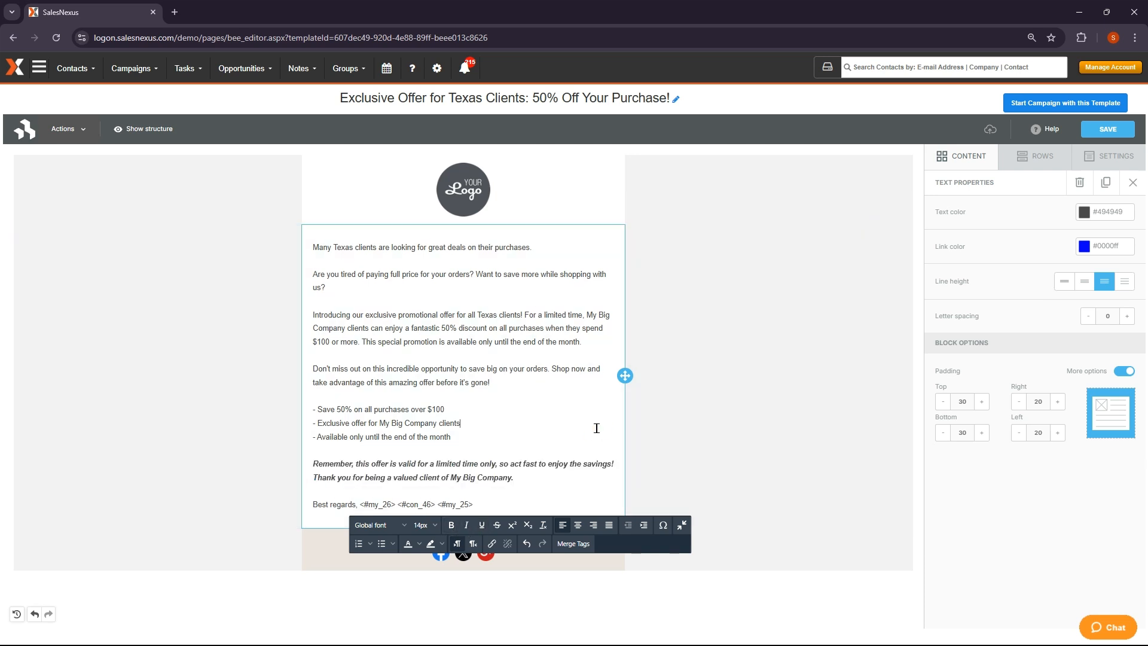
Add a new opening greeting line reading 'Dear' above the first sentence
{"action": "left_click", "coordinate": [313, 247]}
{"action": "key", "text": "Return"}
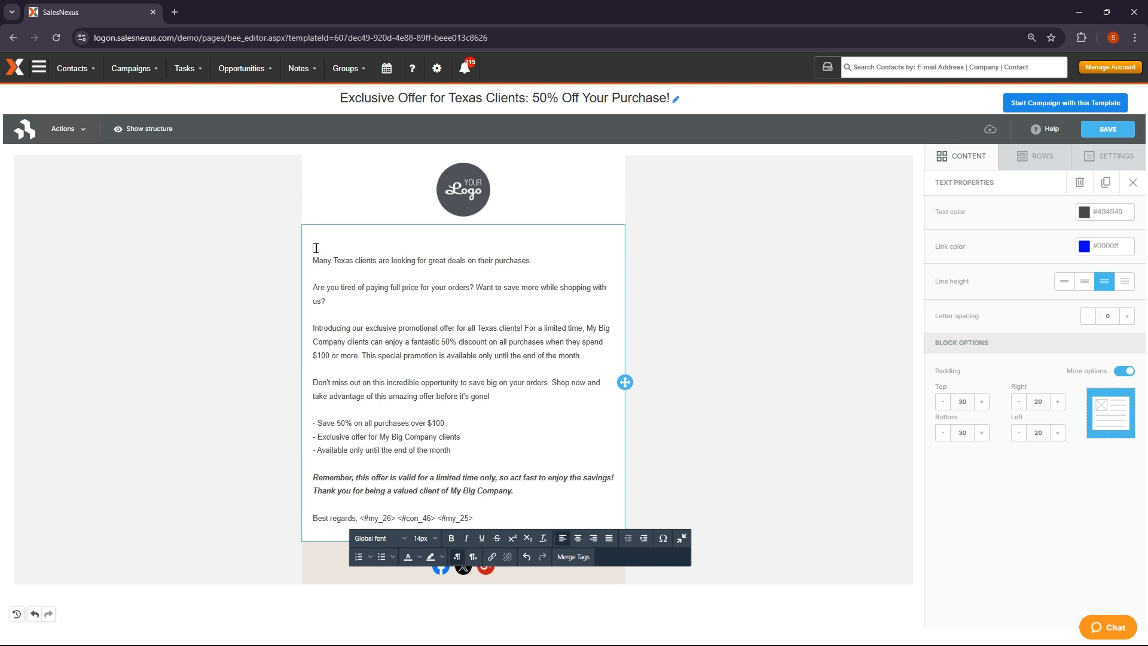
{"action": "key", "text": "Return"}
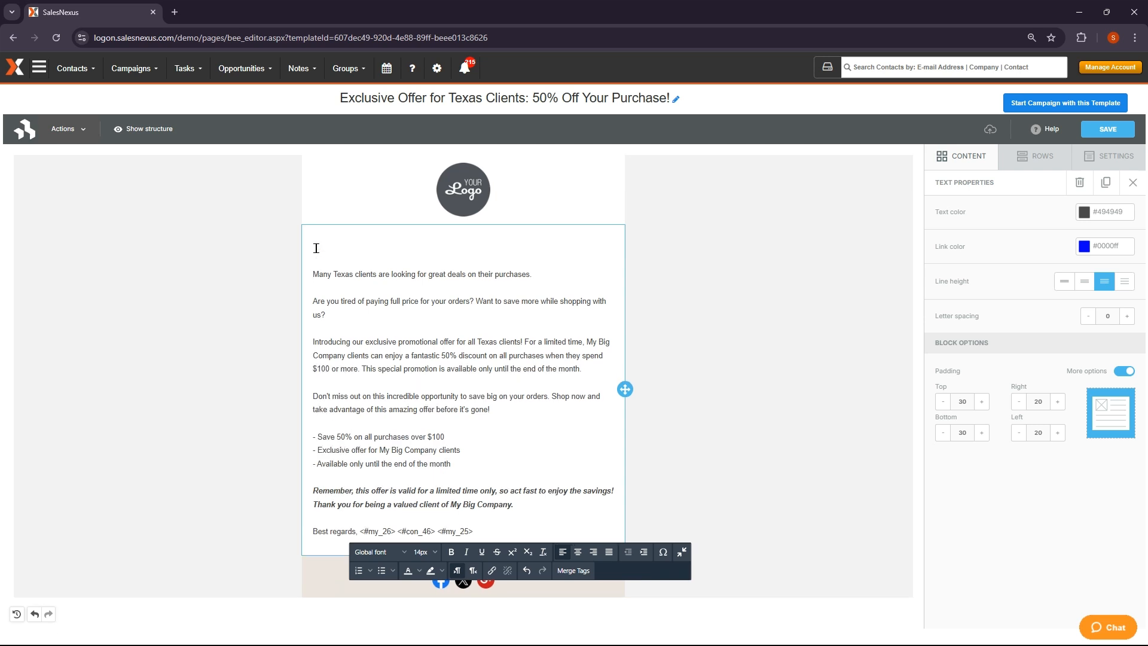
{"action": "type", "text": "Dear"}
Insert the contact's First Name merge field after 'Dear'
{"action": "left_click", "coordinate": [577, 571]}
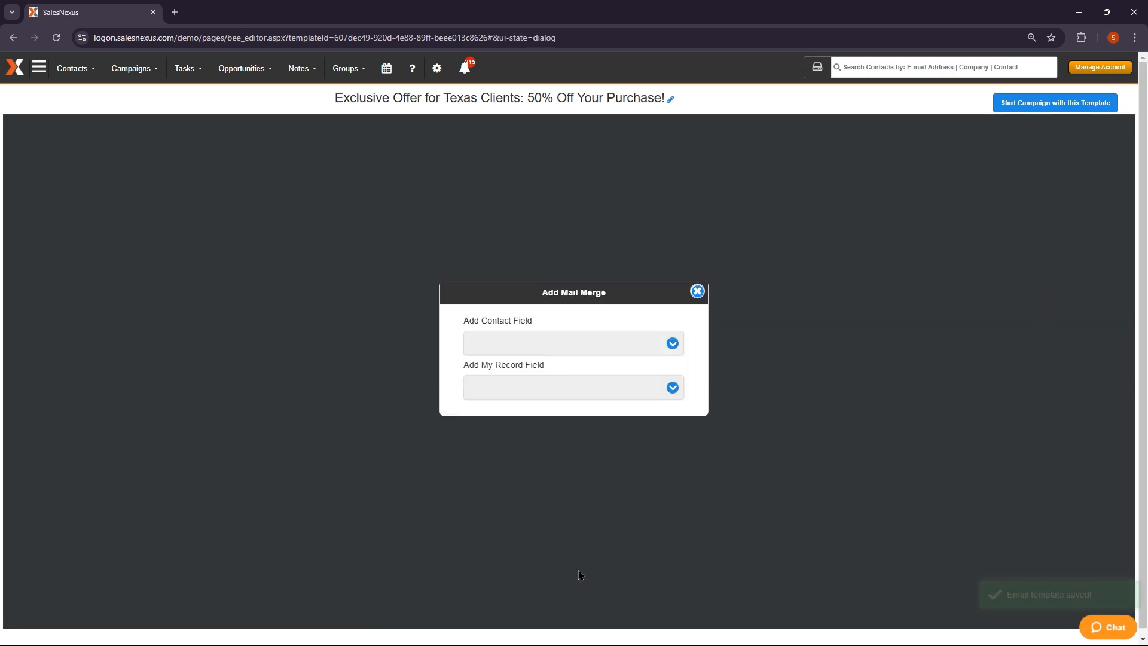
{"action": "left_click", "coordinate": [580, 345]}
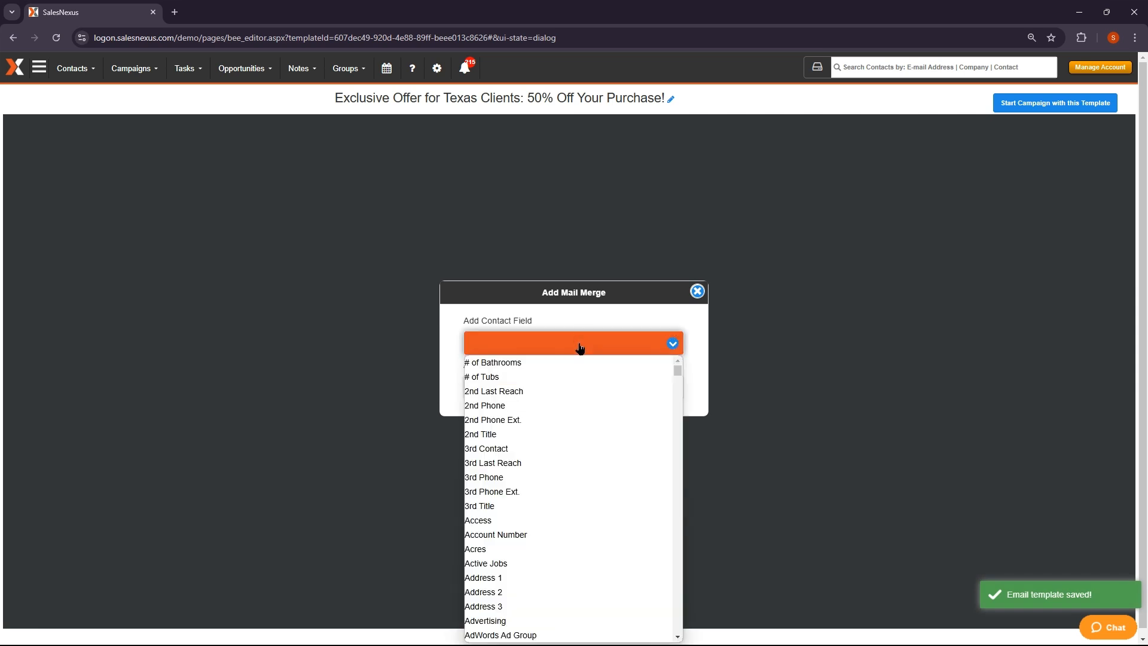
{"action": "type", "text": "first"}
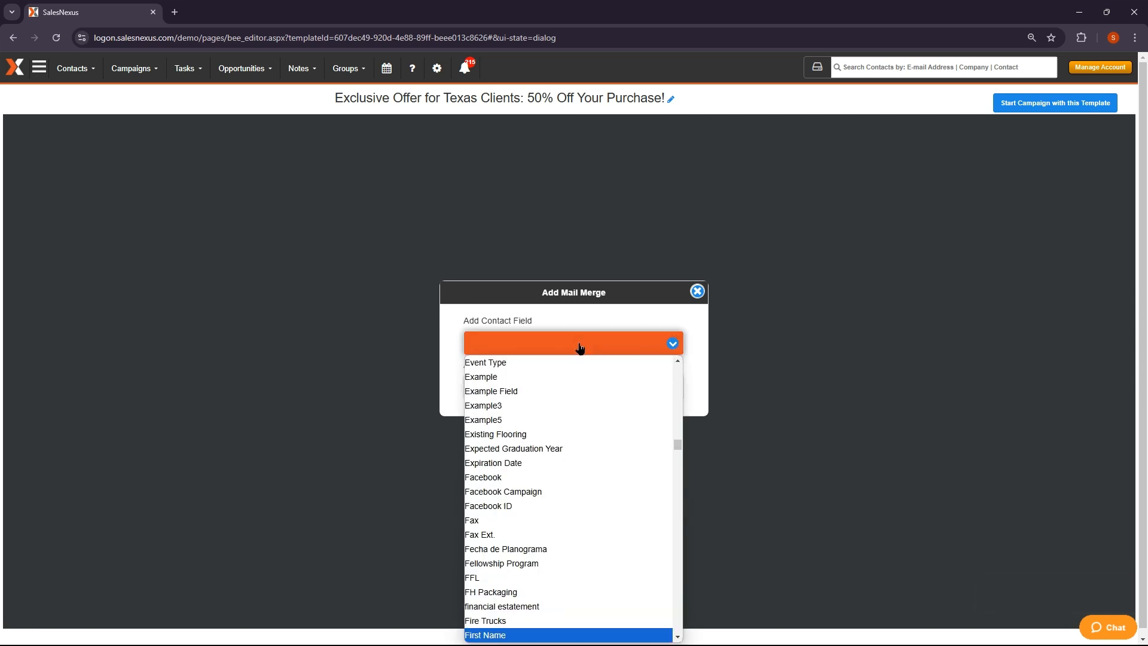
{"action": "key", "text": "Return"}
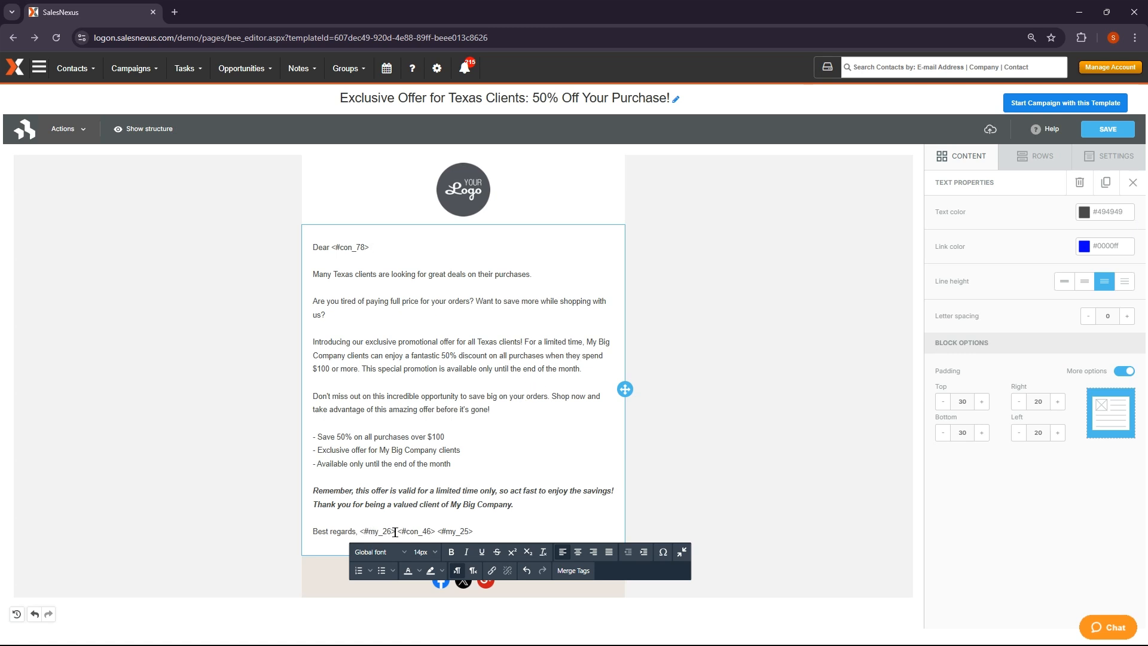
Replace the sign-off's contact merge tag with a My Record field
{"action": "left_click_drag", "start_coordinate": [397, 531], "coordinate": [438, 530]}
{"action": "left_click", "coordinate": [572, 570]}
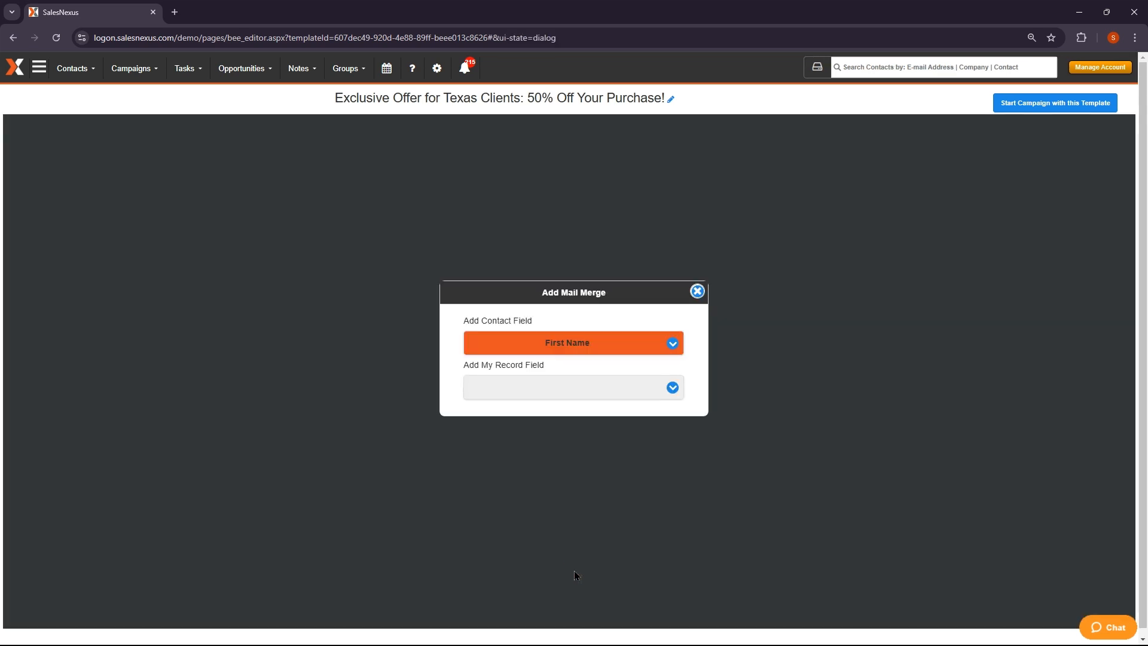
{"action": "left_click", "coordinate": [583, 389]}
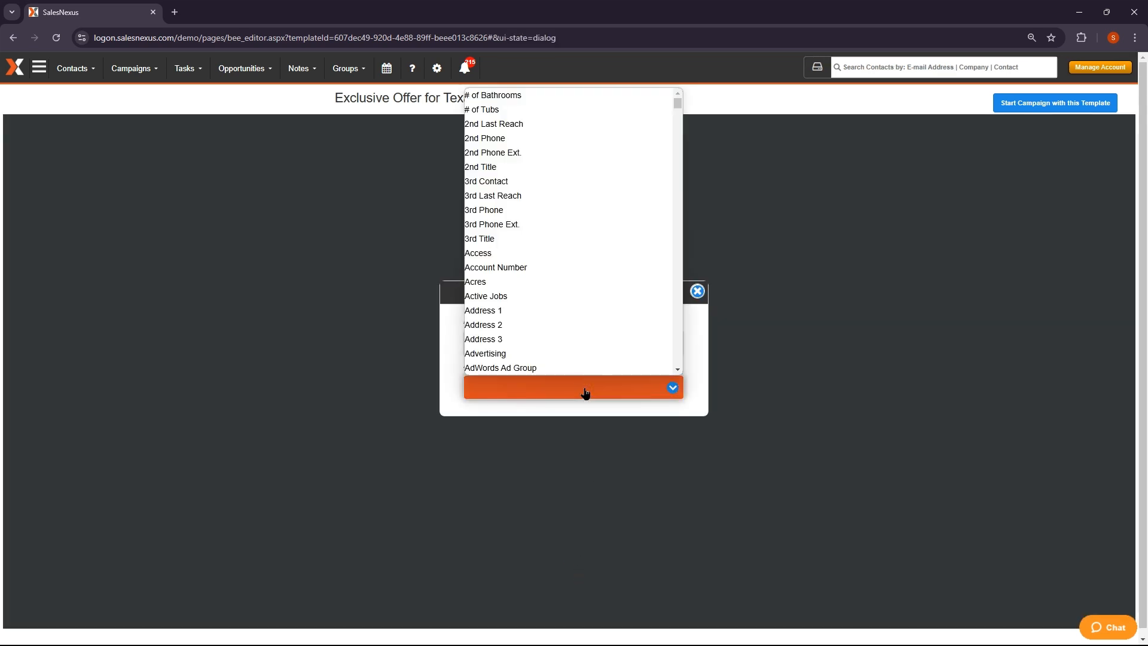
{"action": "key", "text": "Up"}
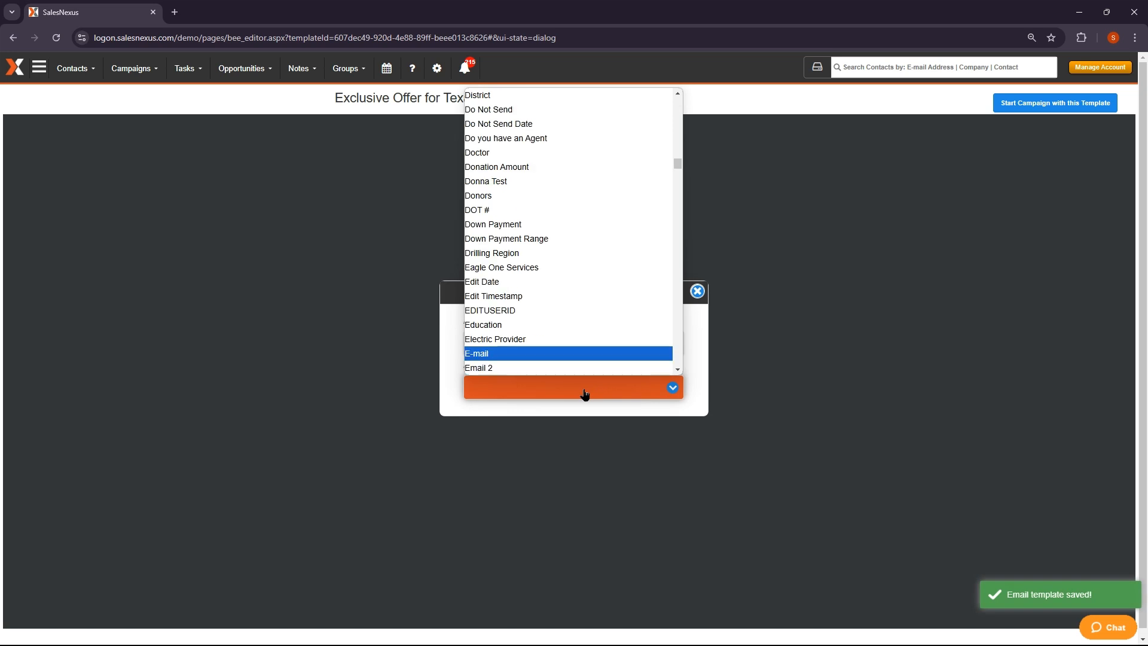
{"action": "key", "text": "Return"}
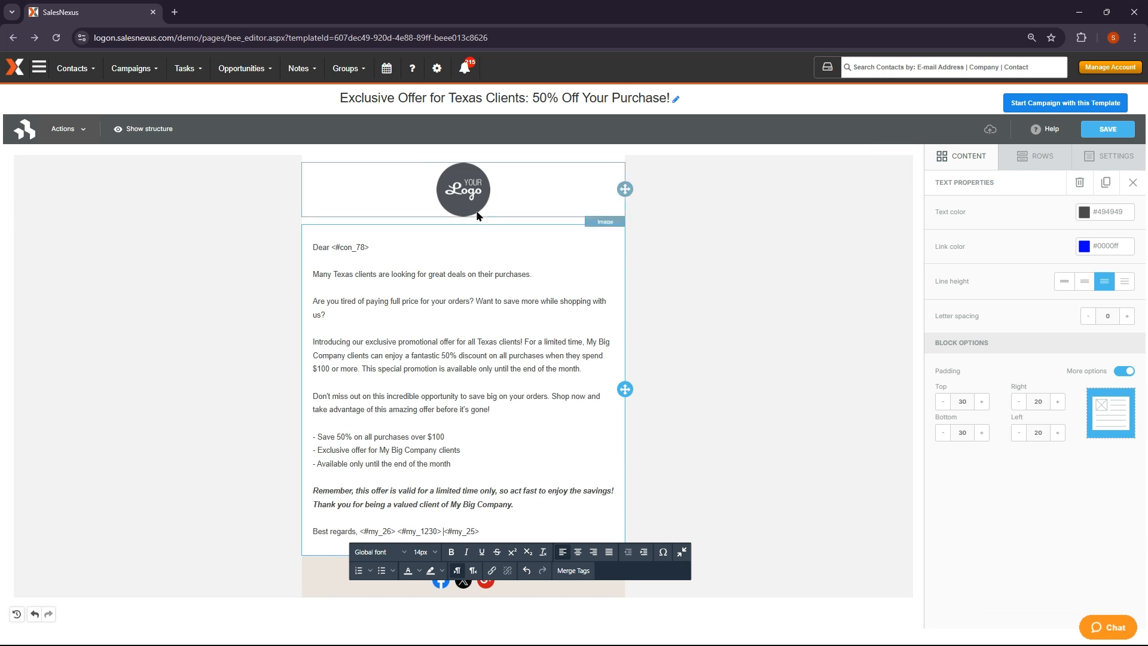
Swap the header image for SalesNexus Logo.jpg from the file manager
{"action": "left_click", "coordinate": [465, 195]}
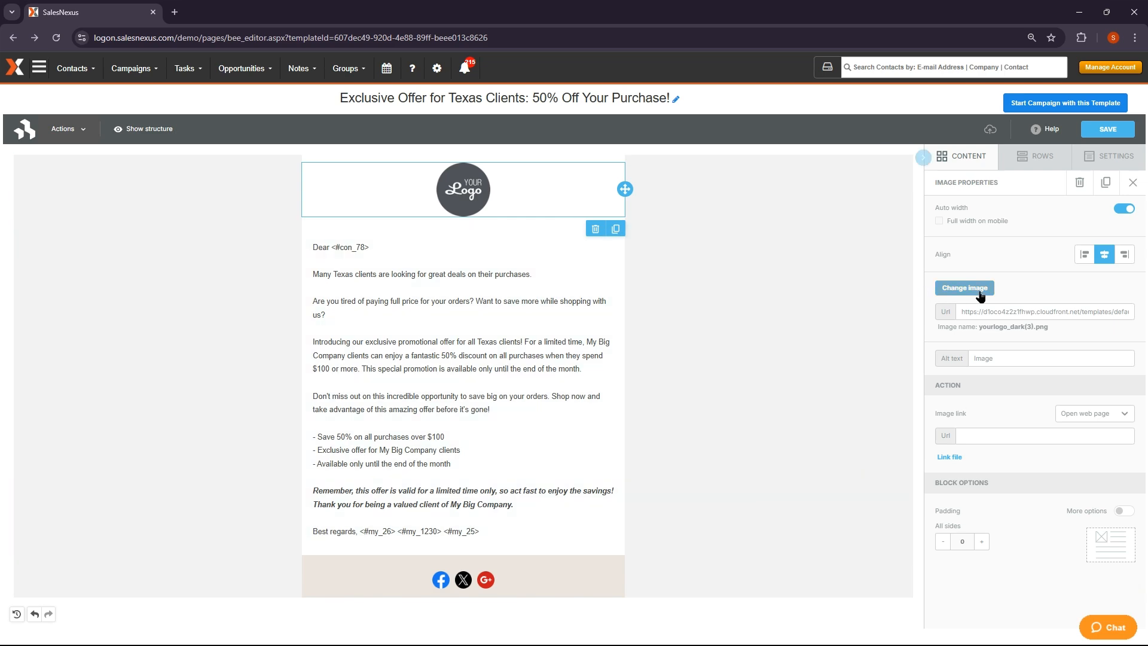
{"action": "left_click", "coordinate": [981, 293]}
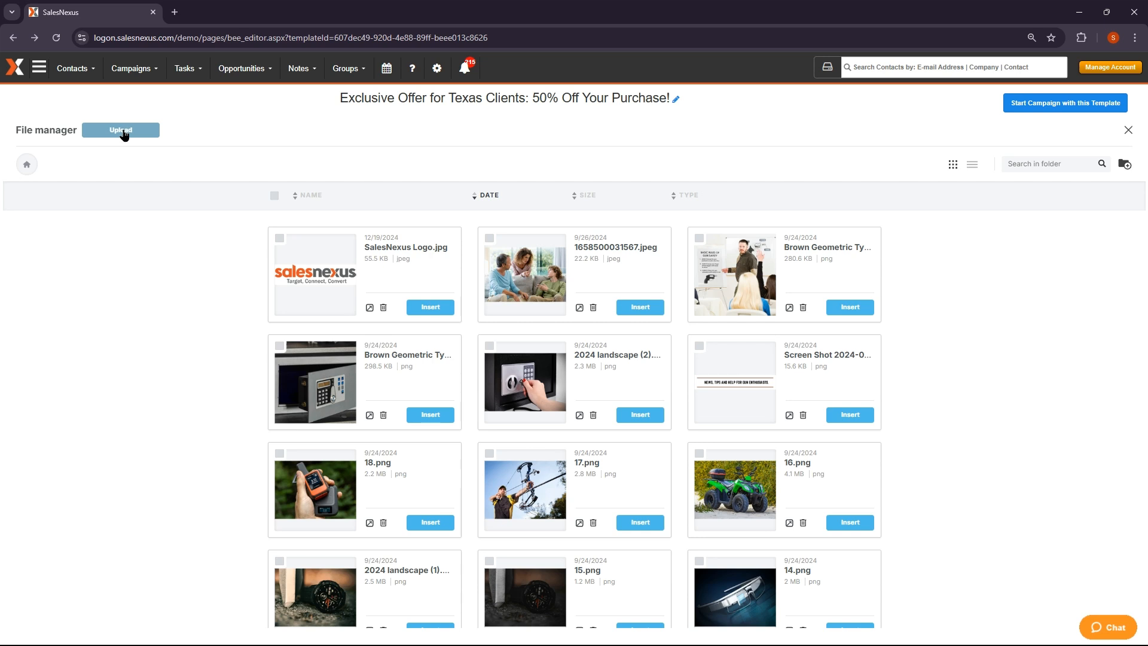
{"action": "left_click", "coordinate": [430, 307]}
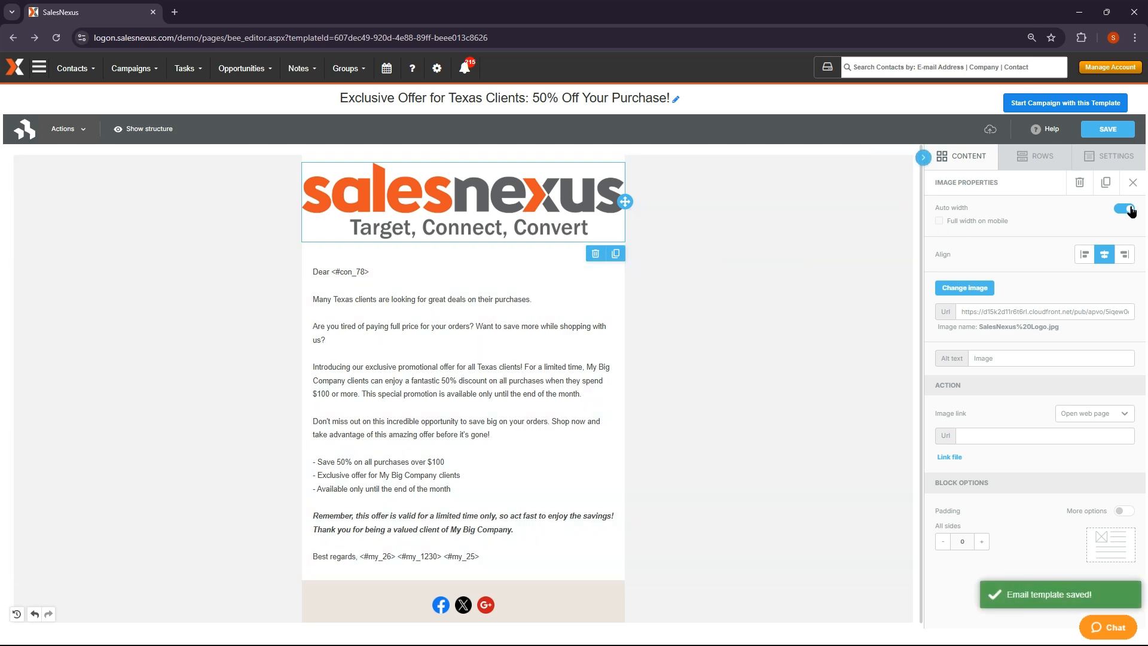
Turn off auto width, set the logo to 50% width, and centre it
{"action": "left_click", "coordinate": [1130, 210]}
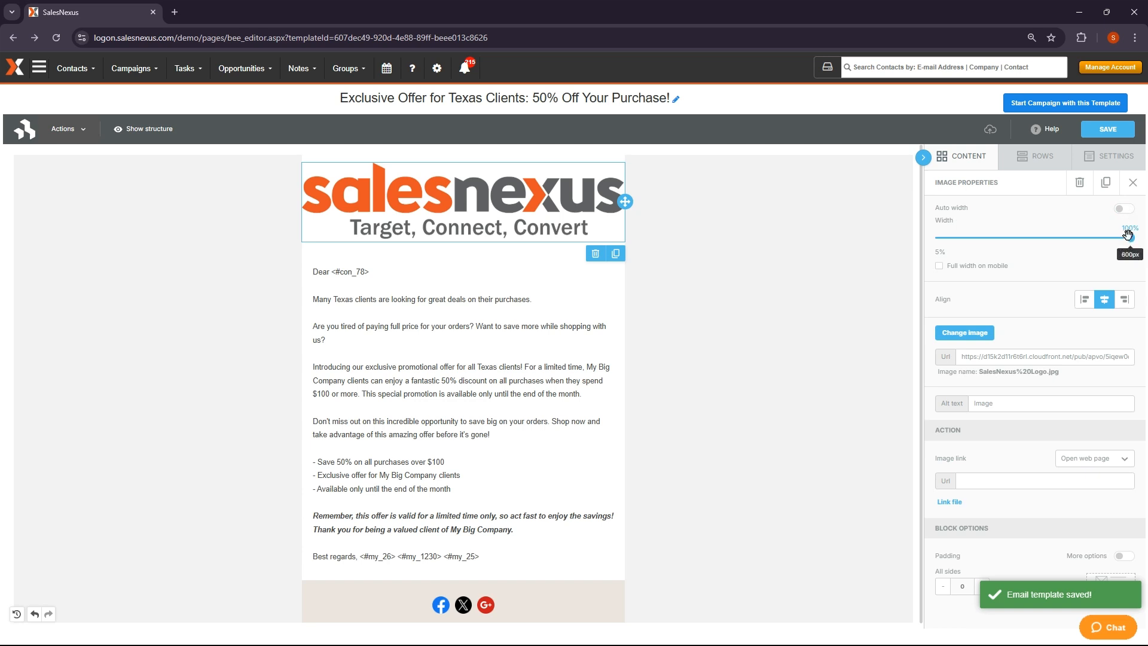
{"action": "left_click_drag", "start_coordinate": [1132, 238], "coordinate": [1031, 236]}
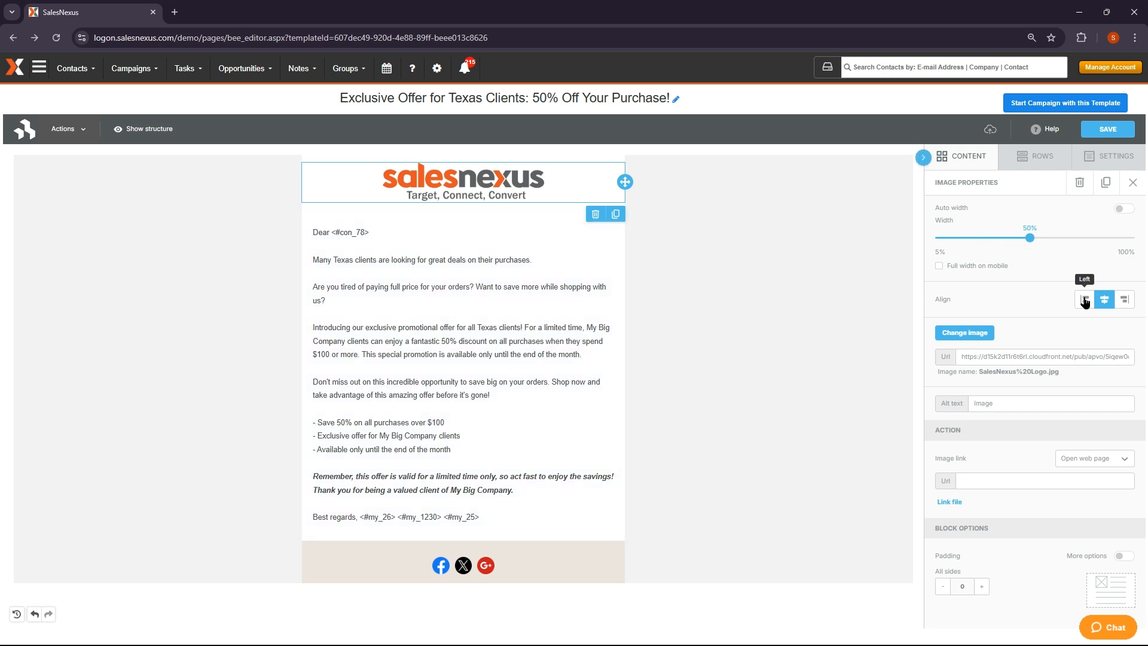
{"action": "left_click", "coordinate": [1084, 301]}
{"action": "left_click", "coordinate": [1125, 299]}
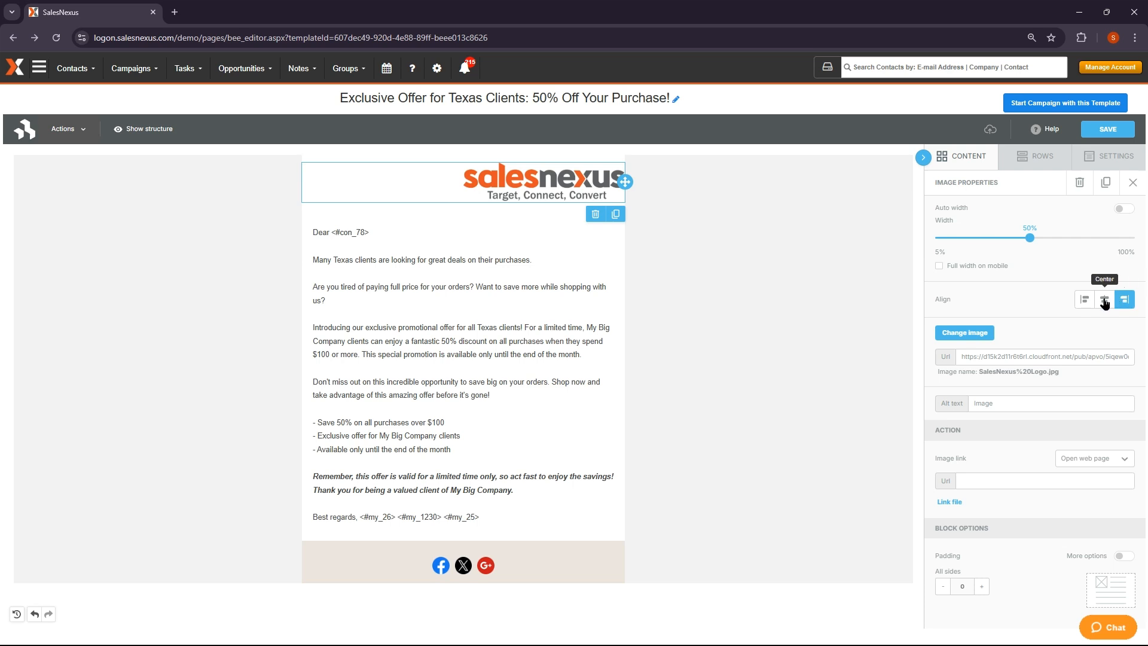
{"action": "left_click", "coordinate": [1104, 300]}
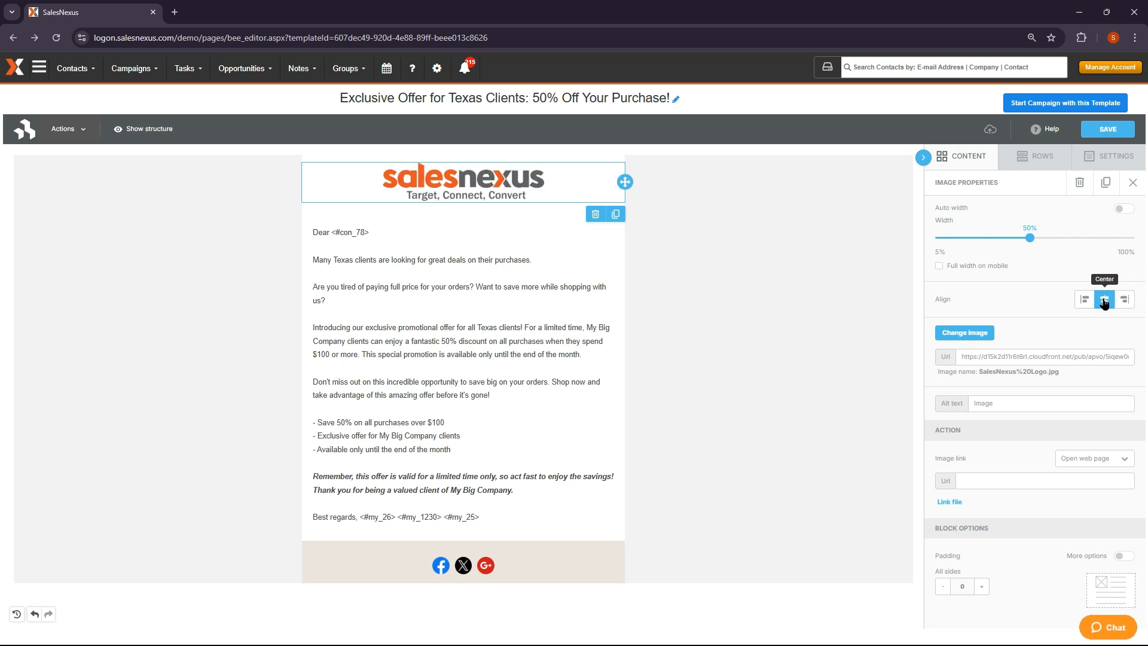
{"action": "left_click", "coordinate": [1003, 399]}
{"action": "double_click", "coordinate": [985, 401]}
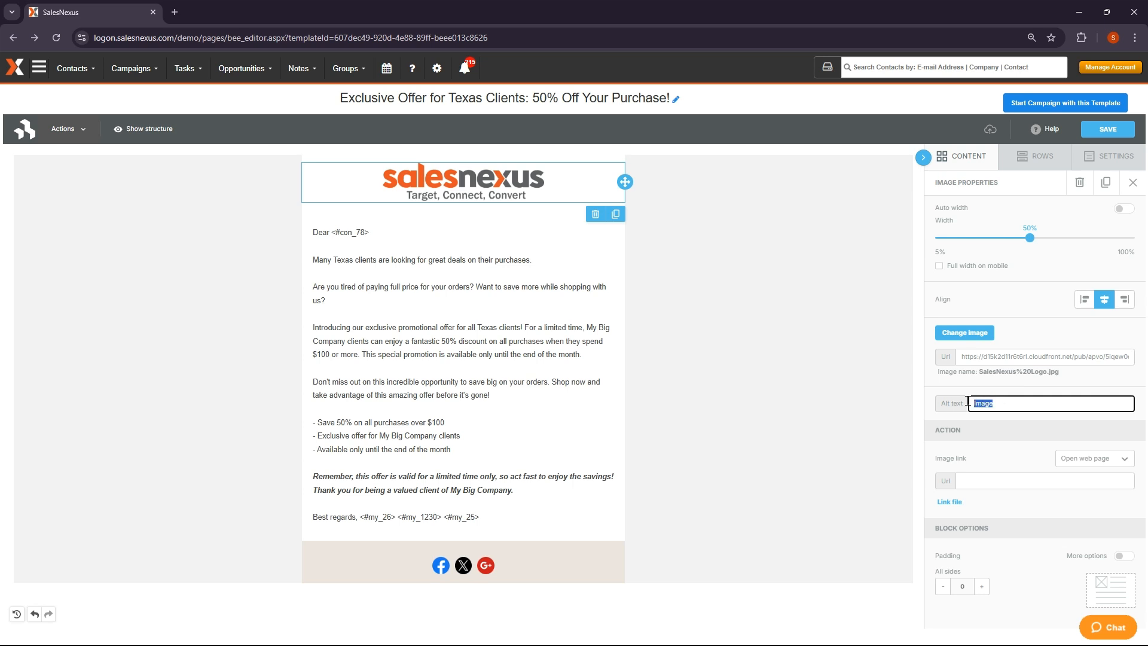
{"action": "type", "text": "SalesNexus Logo"}
{"action": "left_click", "coordinate": [924, 389]}
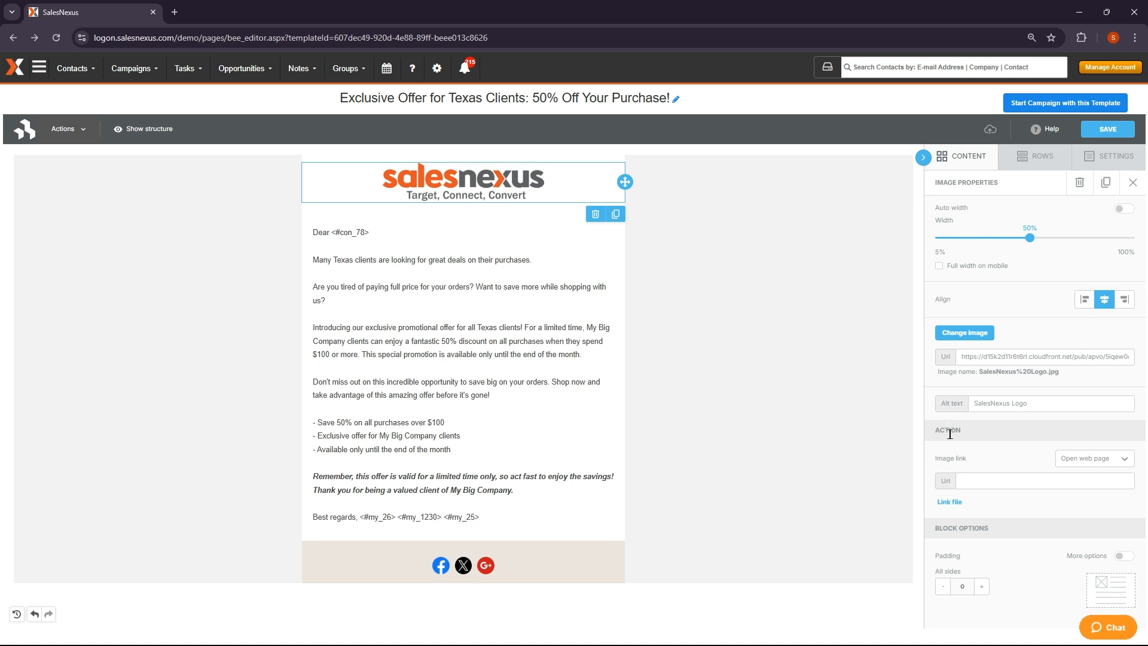
{"action": "left_click", "coordinate": [973, 476]}
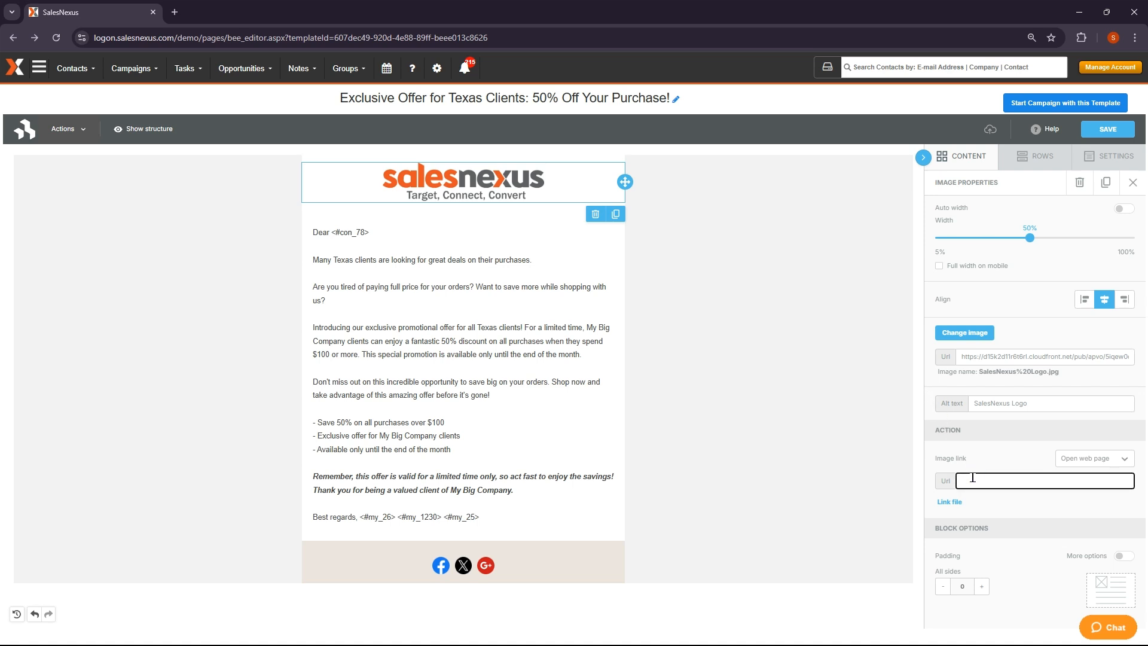
{"action": "type", "text": "https://salesnexus.com"}
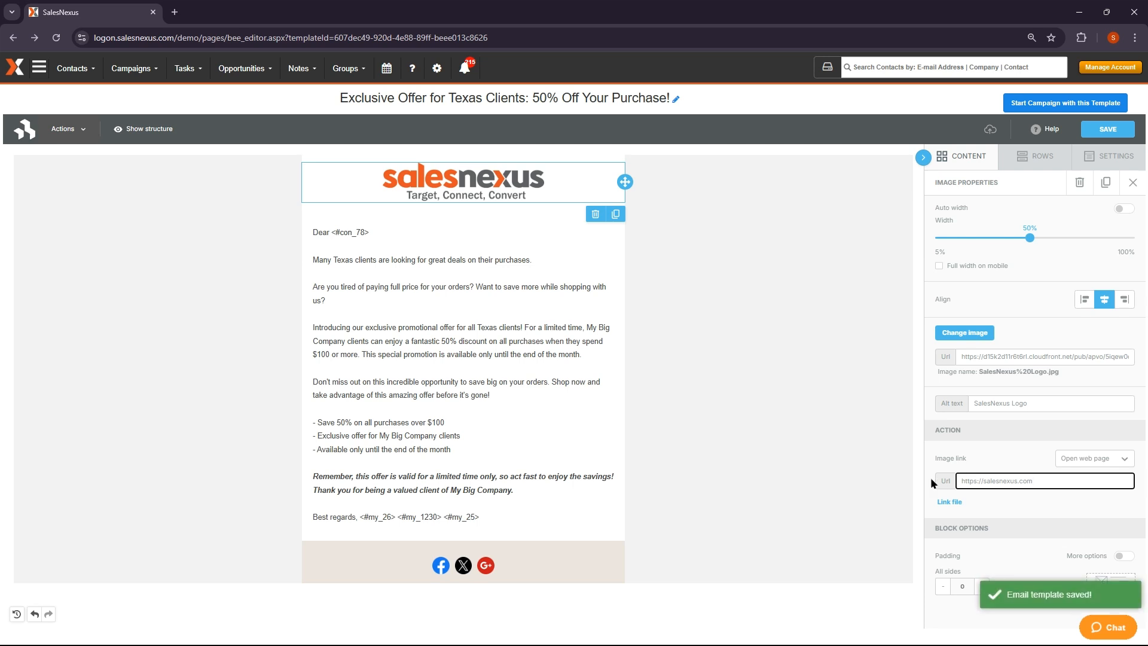
{"action": "left_click", "coordinate": [930, 477]}
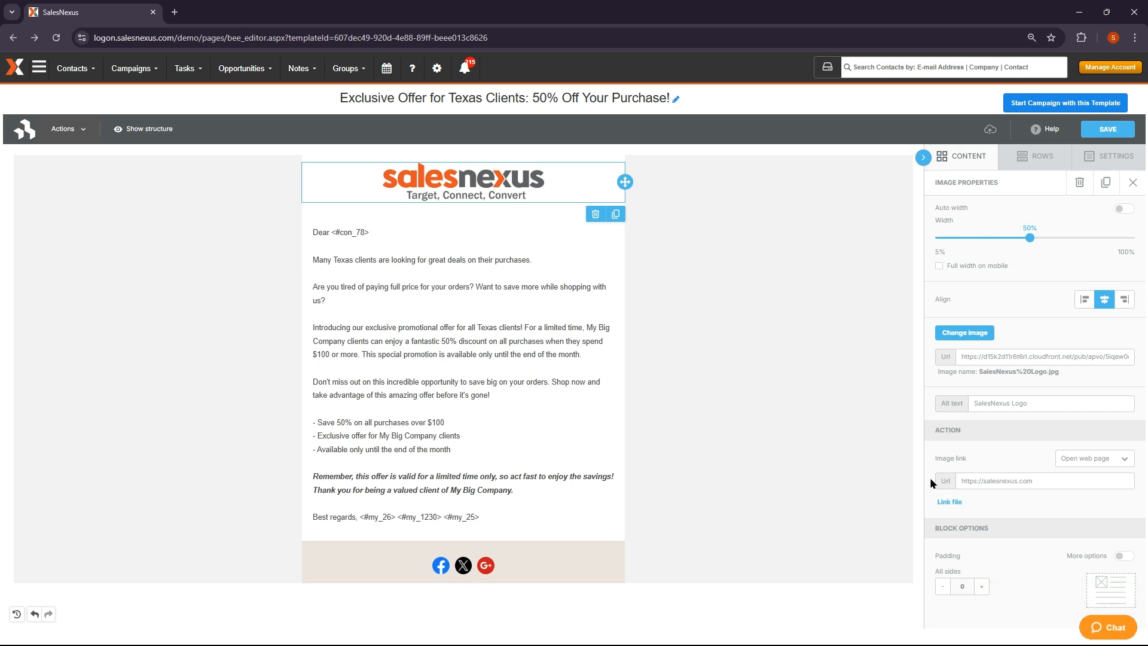
{"action": "left_click", "coordinate": [962, 163]}
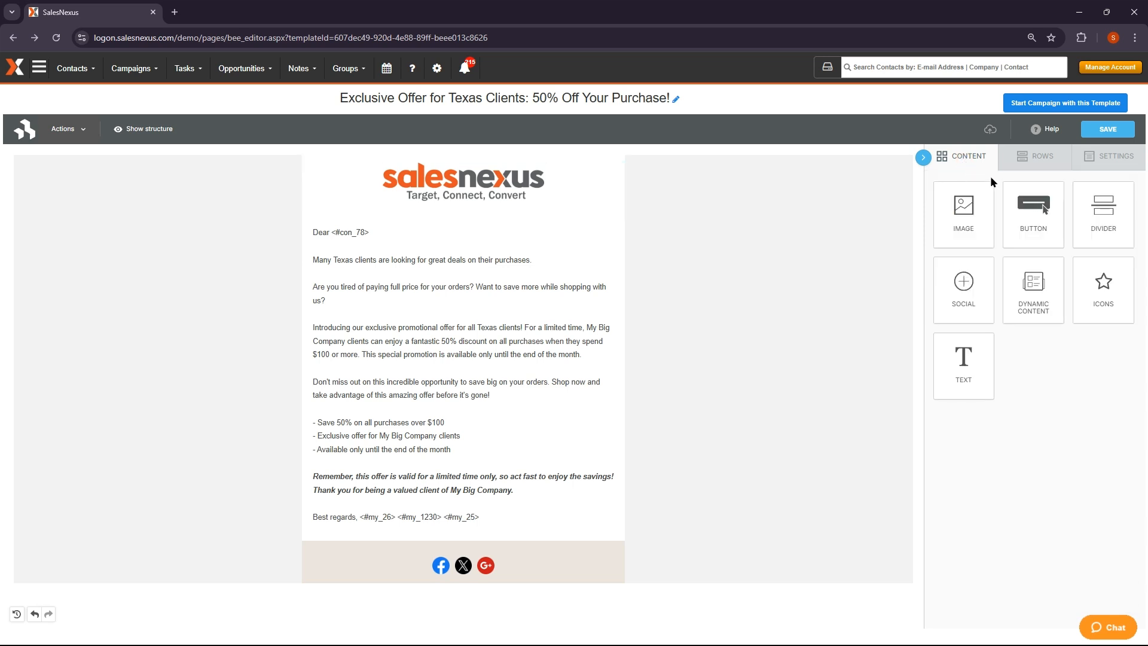
{"action": "left_click_drag", "start_coordinate": [1033, 212], "coordinate": [471, 534]}
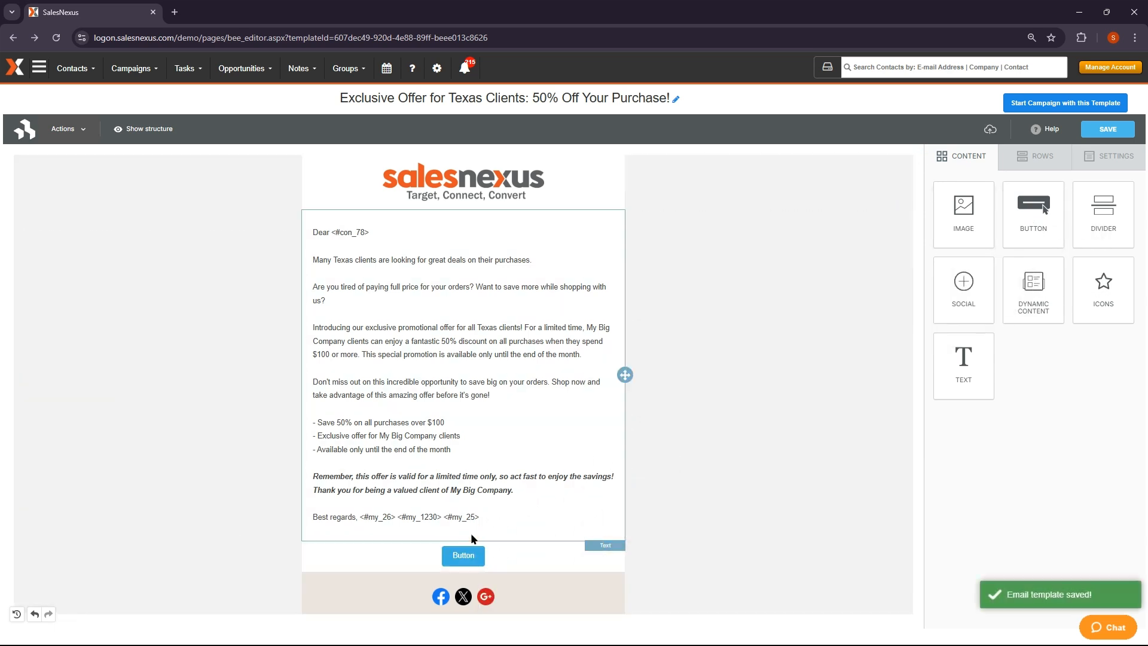
{"action": "left_click", "coordinate": [469, 551]}
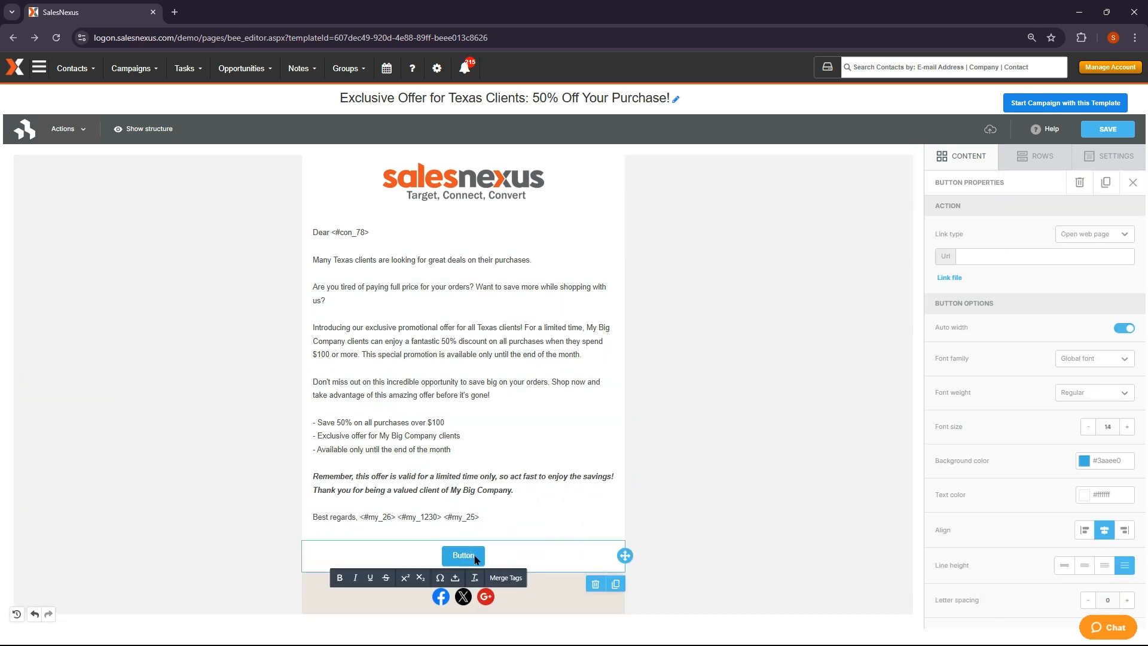
{"action": "key", "text": "BackSpace"}
{"action": "key", "text": "BackSpace"}
{"action": "key", "text": "BackSpace"}
{"action": "key", "text": "BackSpace"}
{"action": "key", "text": "BackSpace"}
{"action": "key", "text": "BackSpace"}
{"action": "type", "text": "Sign Up Now"}
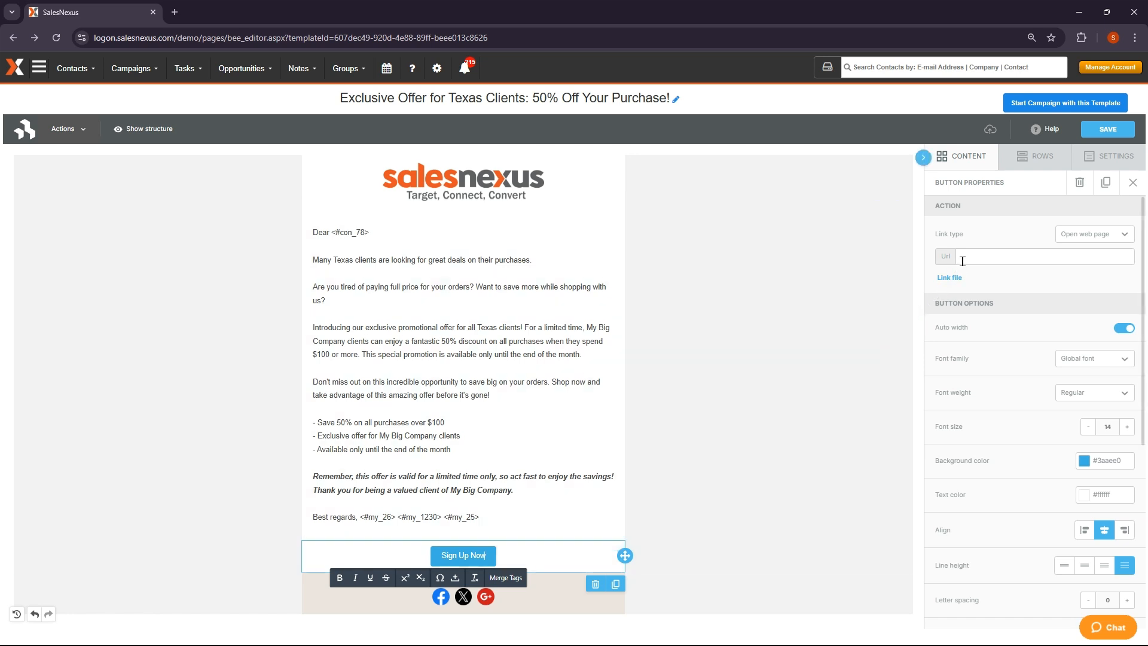
{"action": "left_click", "coordinate": [971, 256]}
{"action": "type", "text": "https"}
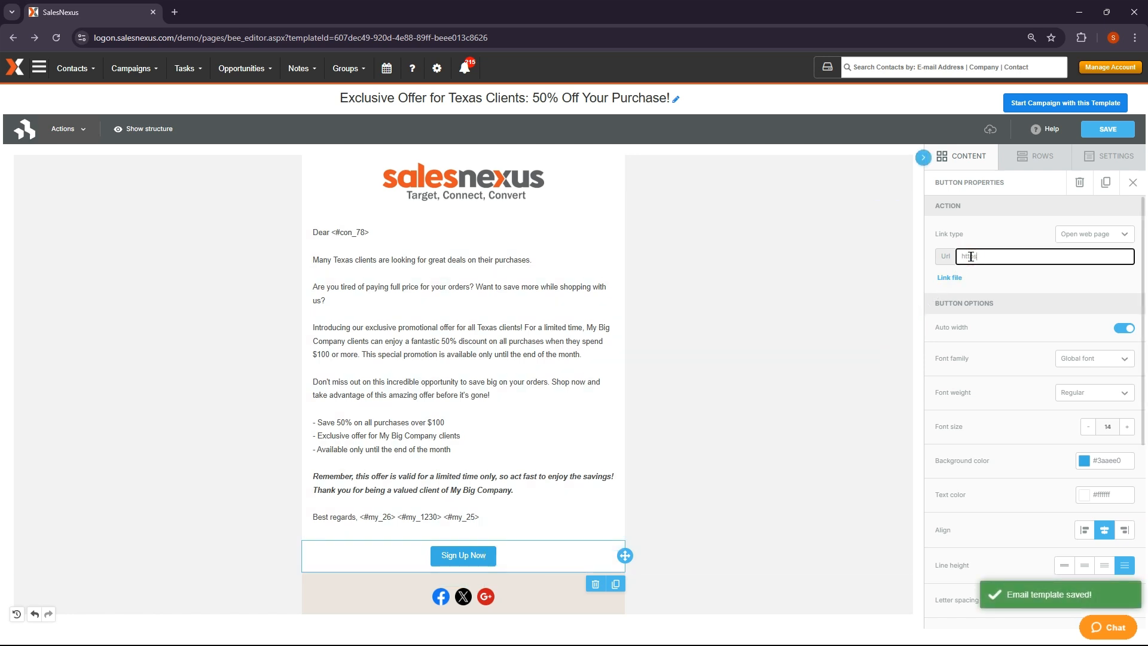
{"action": "type", "text": "://salesnexus.com"}
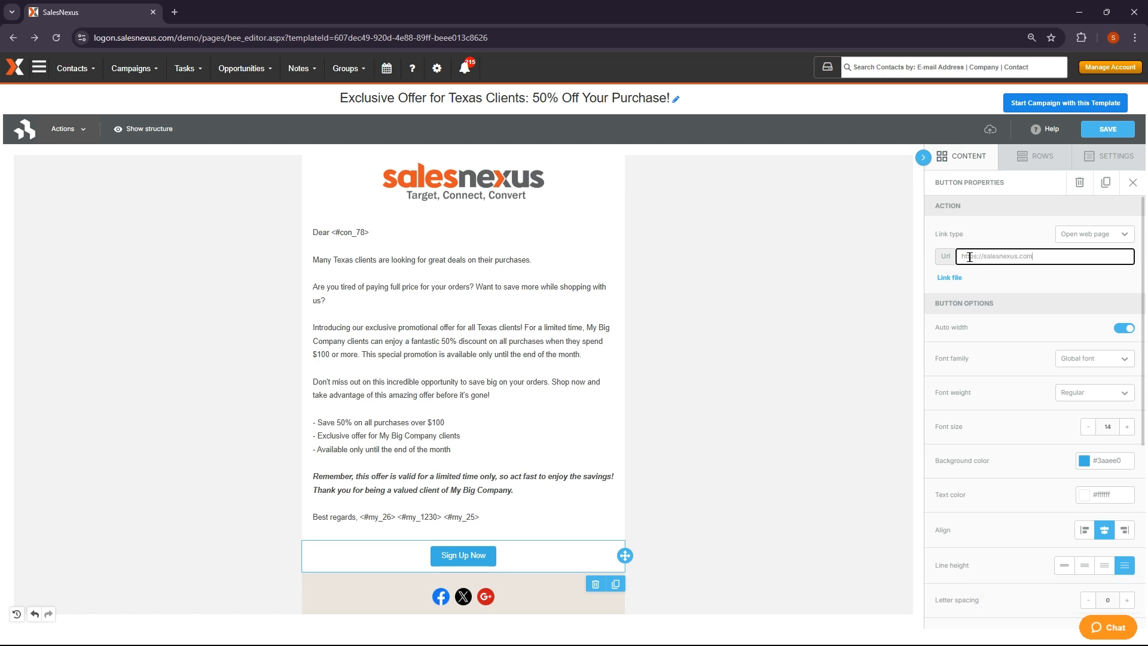
{"action": "left_click", "coordinate": [932, 265]}
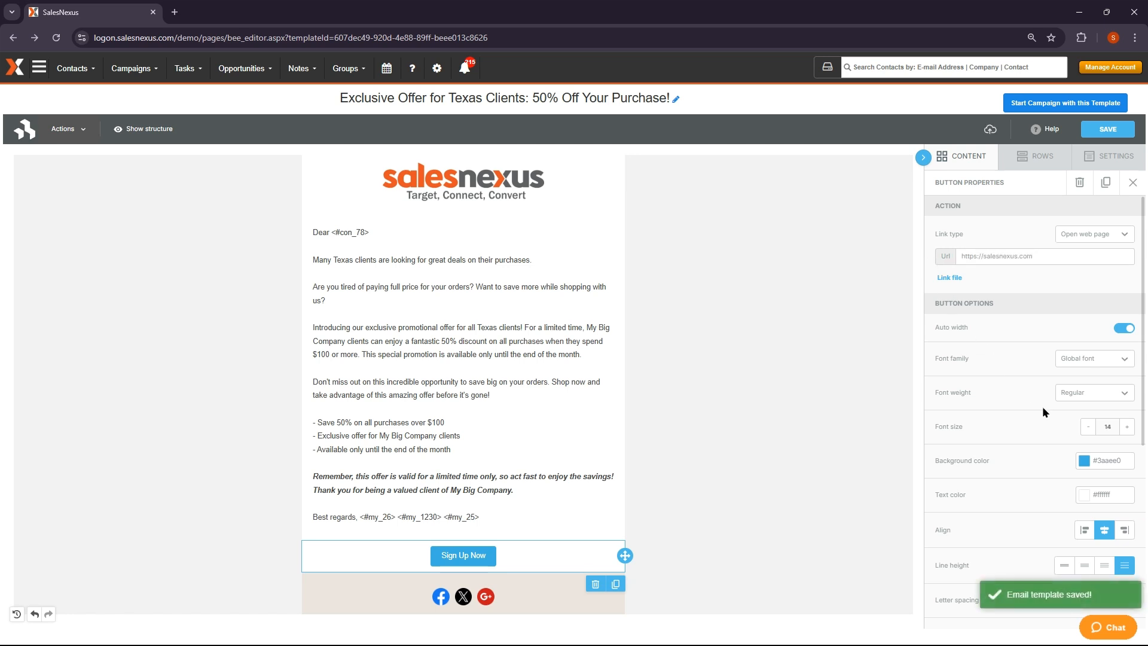
Set the button's background colour to bright yellow #ffb700
{"action": "left_click", "coordinate": [1083, 460]}
{"action": "left_click_drag", "start_coordinate": [1018, 551], "coordinate": [977, 552]}
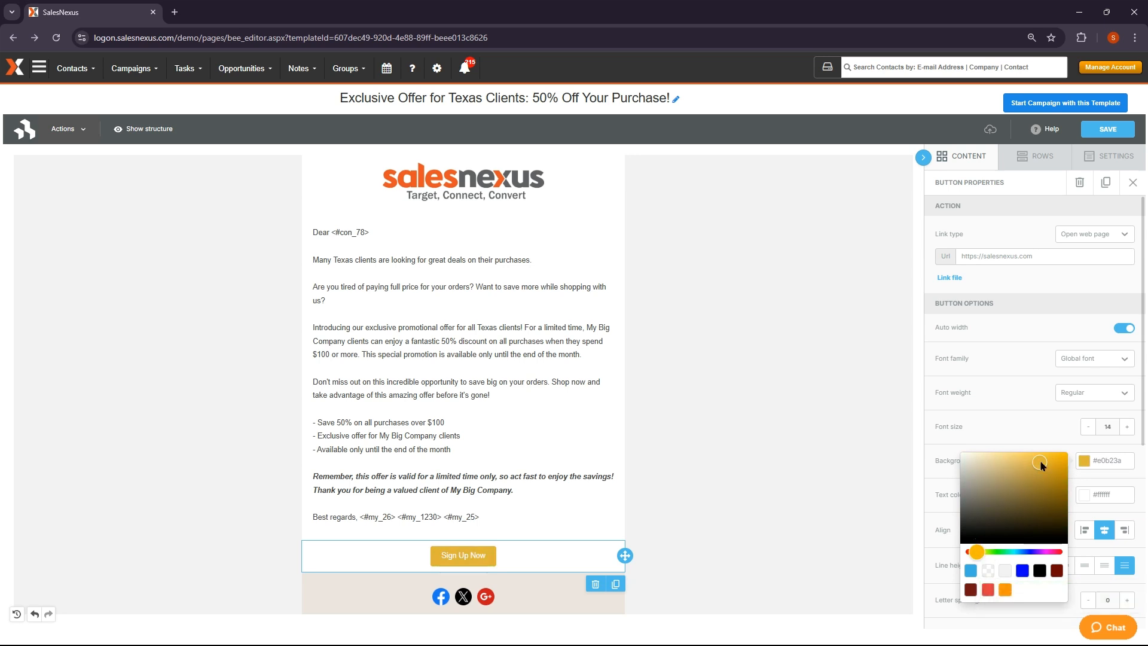
{"action": "left_click_drag", "start_coordinate": [1040, 462], "coordinate": [1067, 452]}
{"action": "left_click", "coordinate": [1037, 422]}
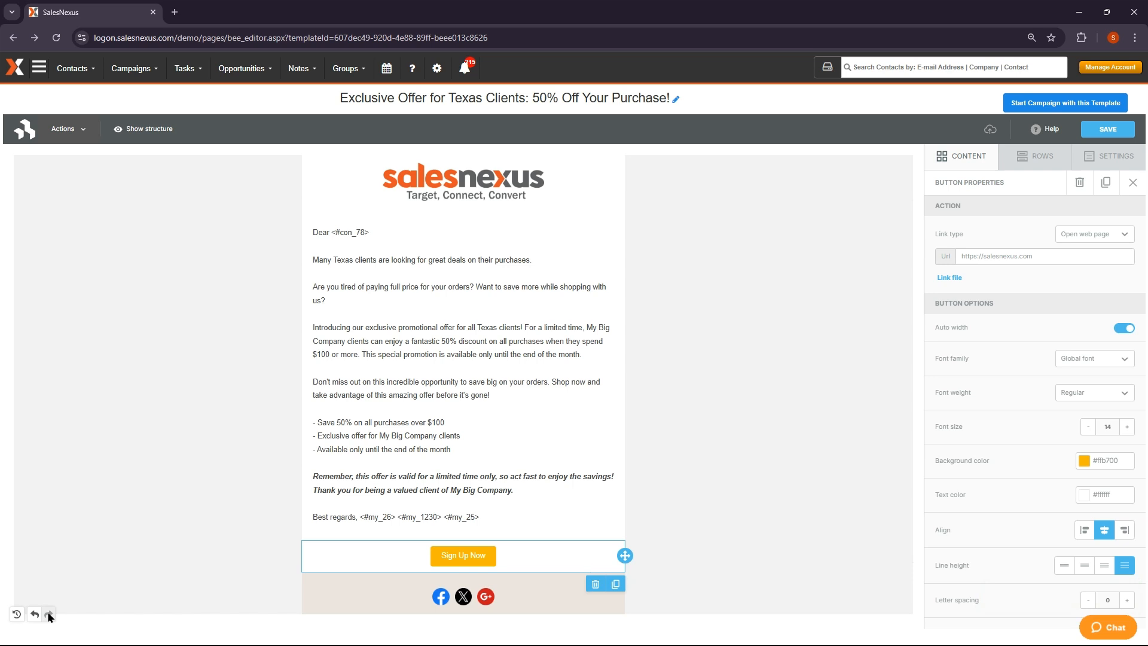
{"action": "left_click", "coordinate": [17, 614]}
{"action": "scroll", "coordinate": [128, 478], "scroll_direction": "down", "scroll_amount": 6}
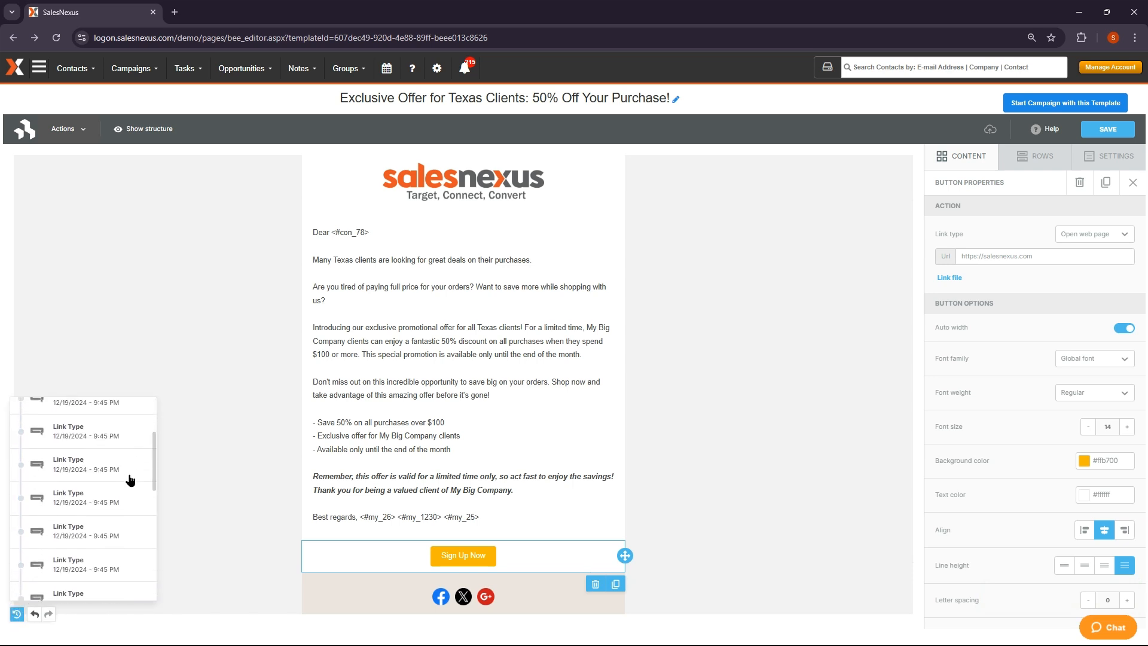
{"action": "scroll", "coordinate": [131, 479], "scroll_direction": "up", "scroll_amount": 6}
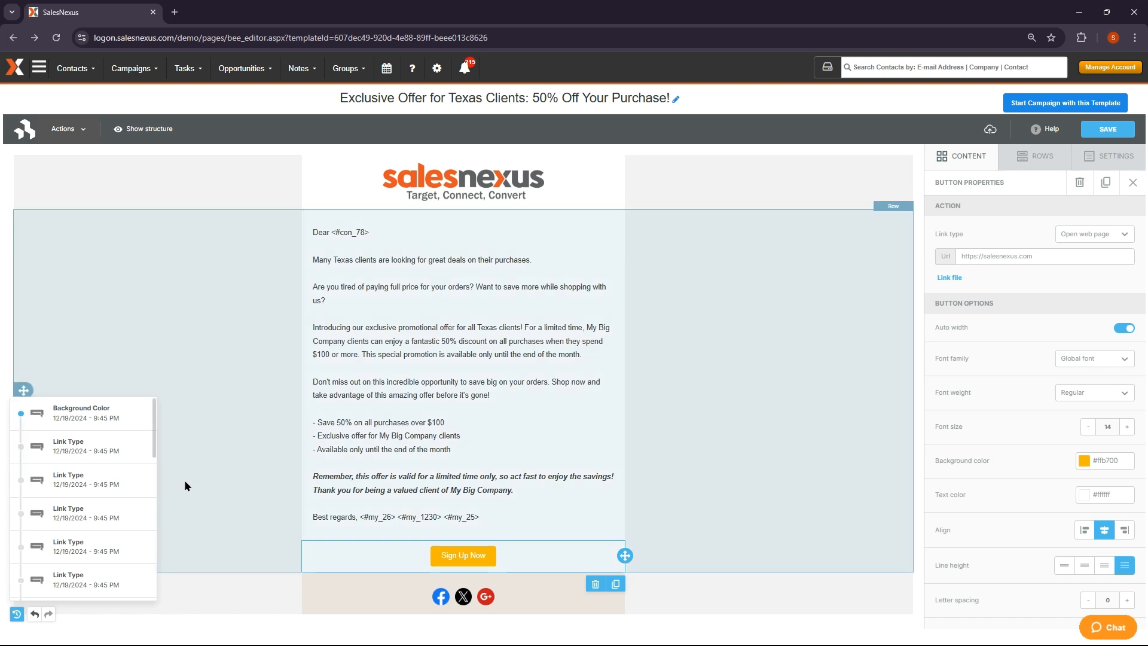
{"action": "left_click", "coordinate": [213, 483]}
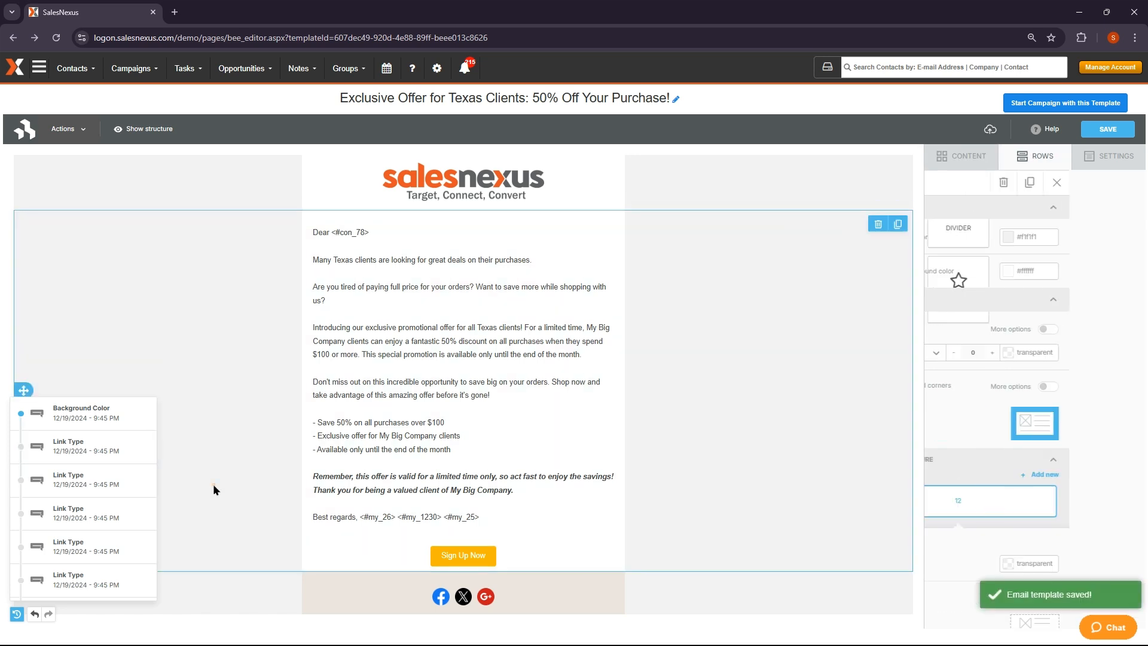
{"action": "left_click", "coordinate": [16, 614]}
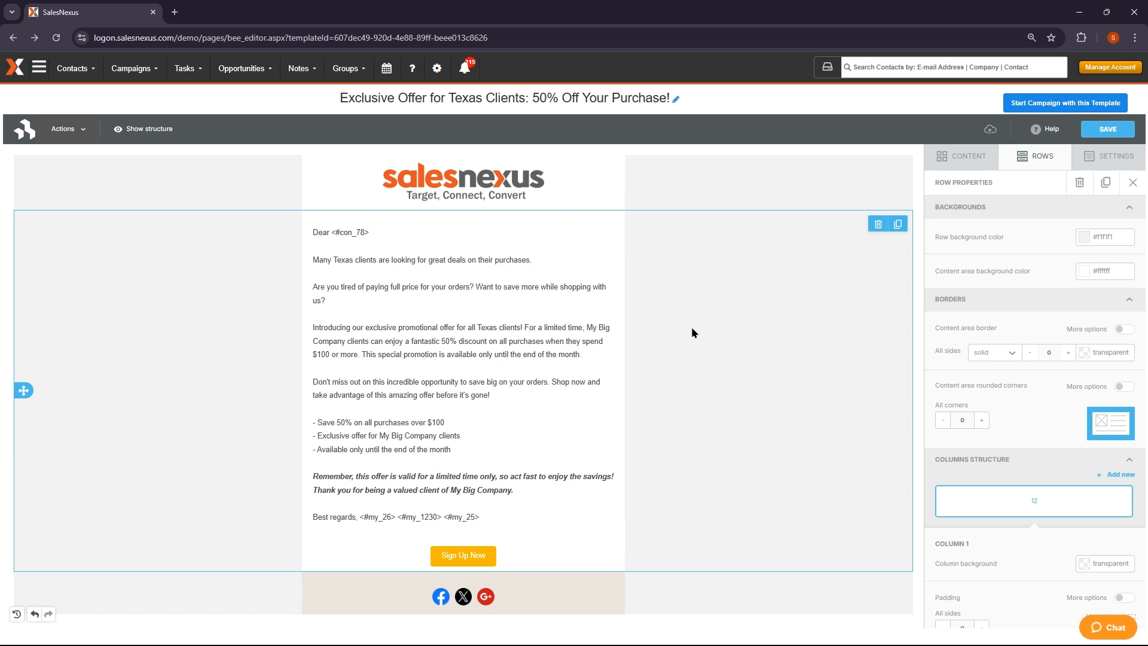
Save the Texas offer email template and preview it on desktop and mobile
{"action": "left_click", "coordinate": [1104, 130]}
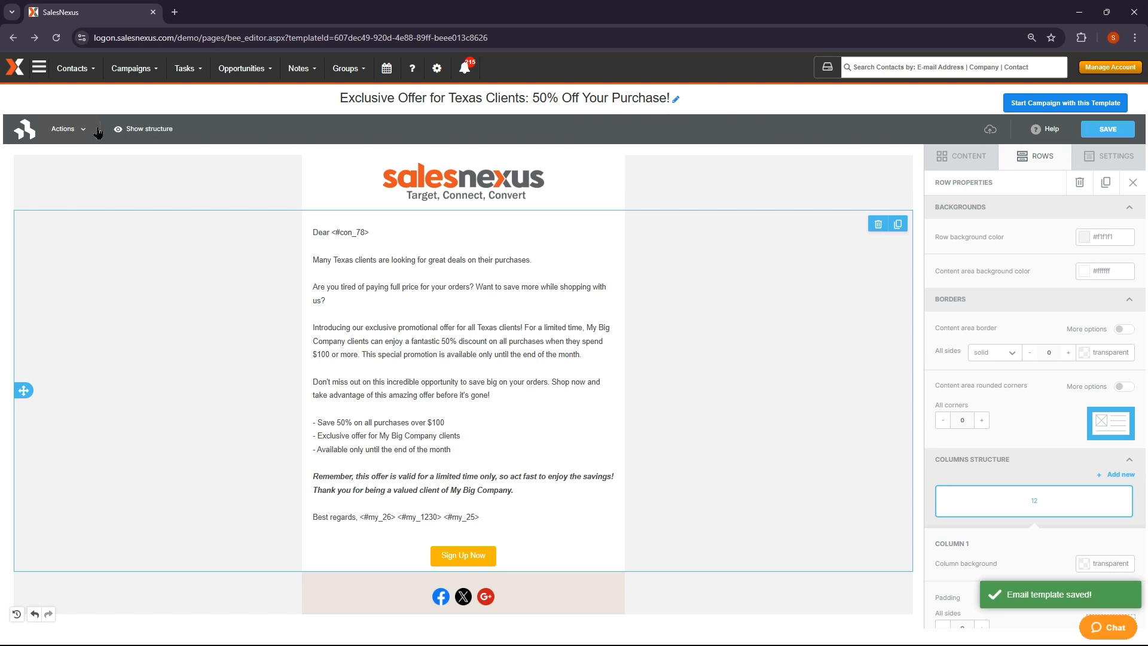
{"action": "left_click", "coordinate": [77, 131]}
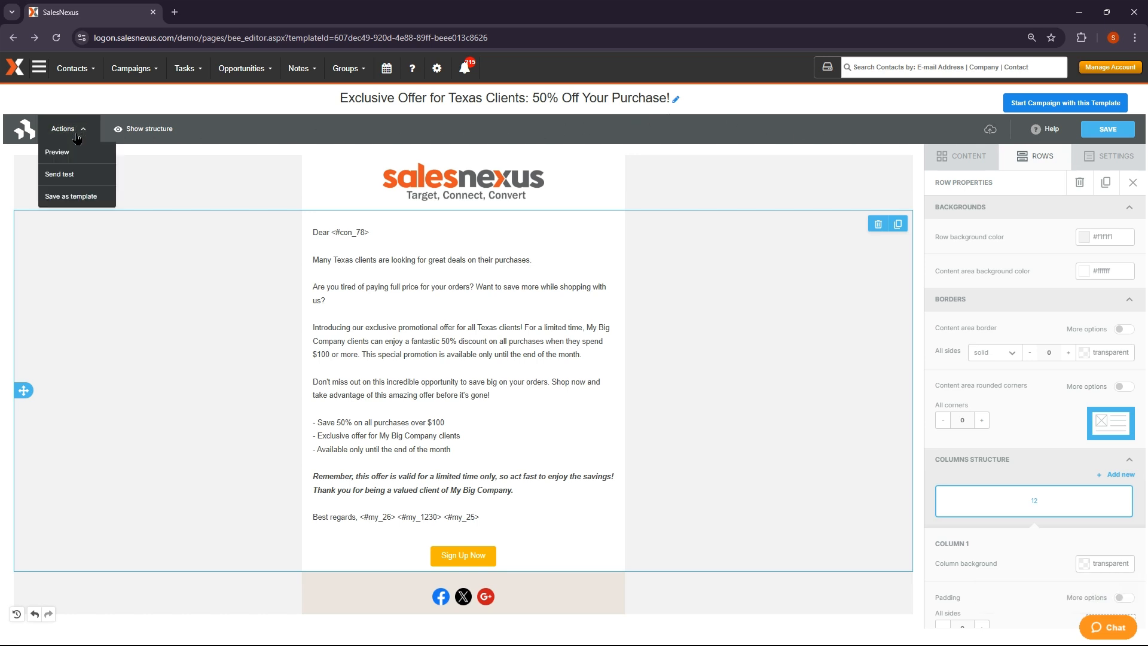
{"action": "left_click", "coordinate": [76, 158]}
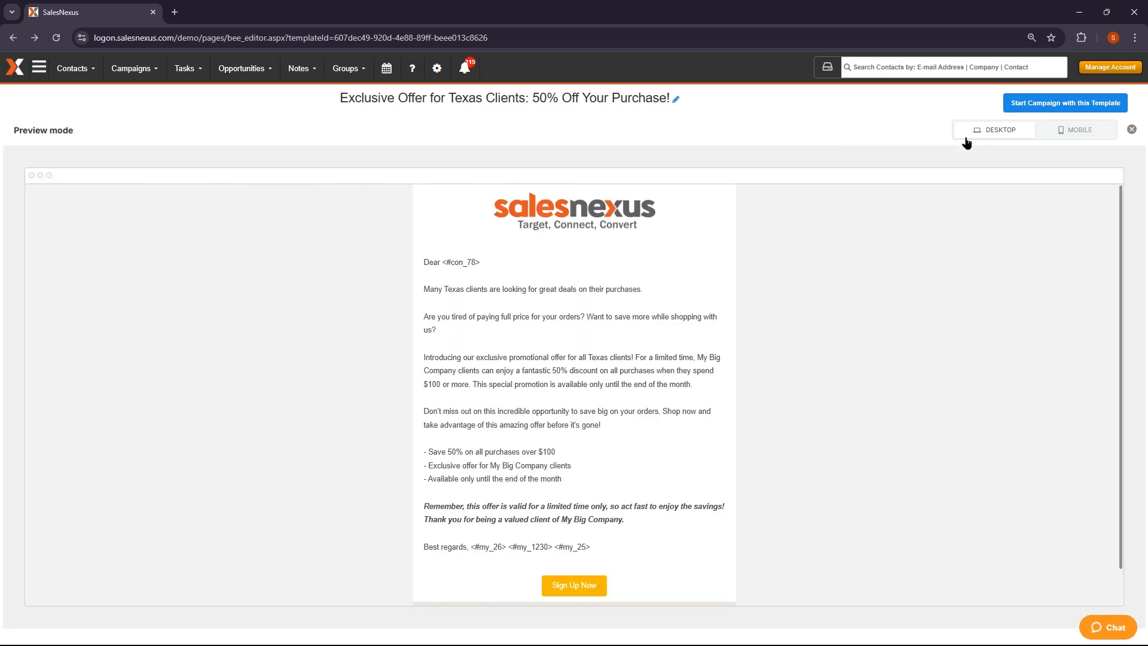
{"action": "left_click", "coordinate": [1074, 137]}
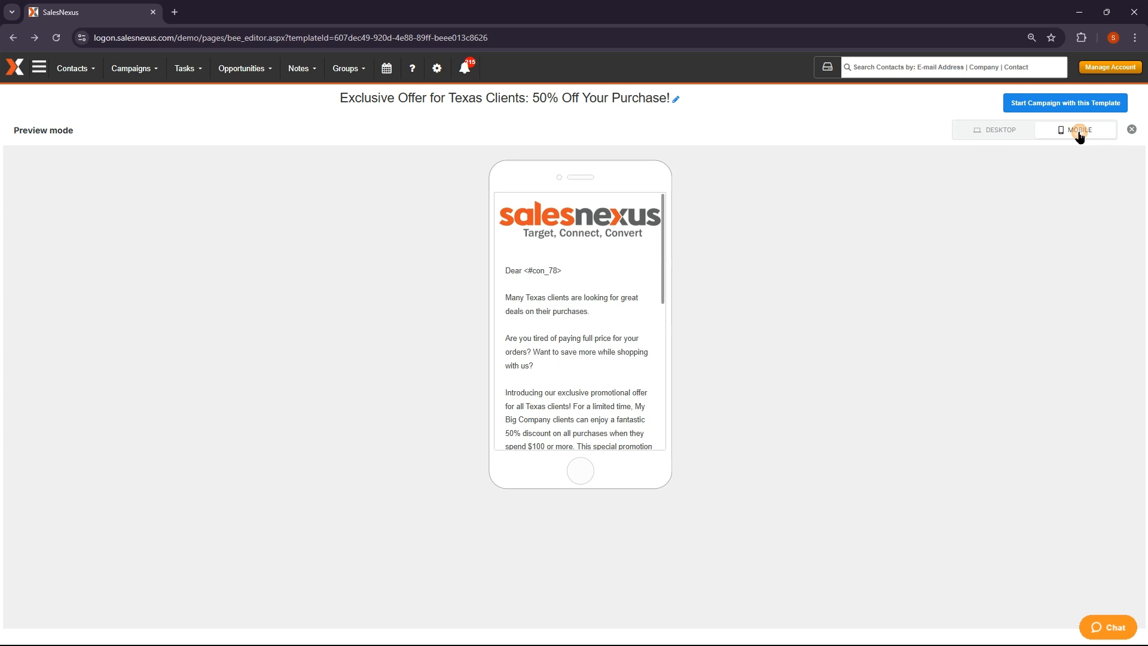
{"action": "left_click", "coordinate": [1131, 130]}
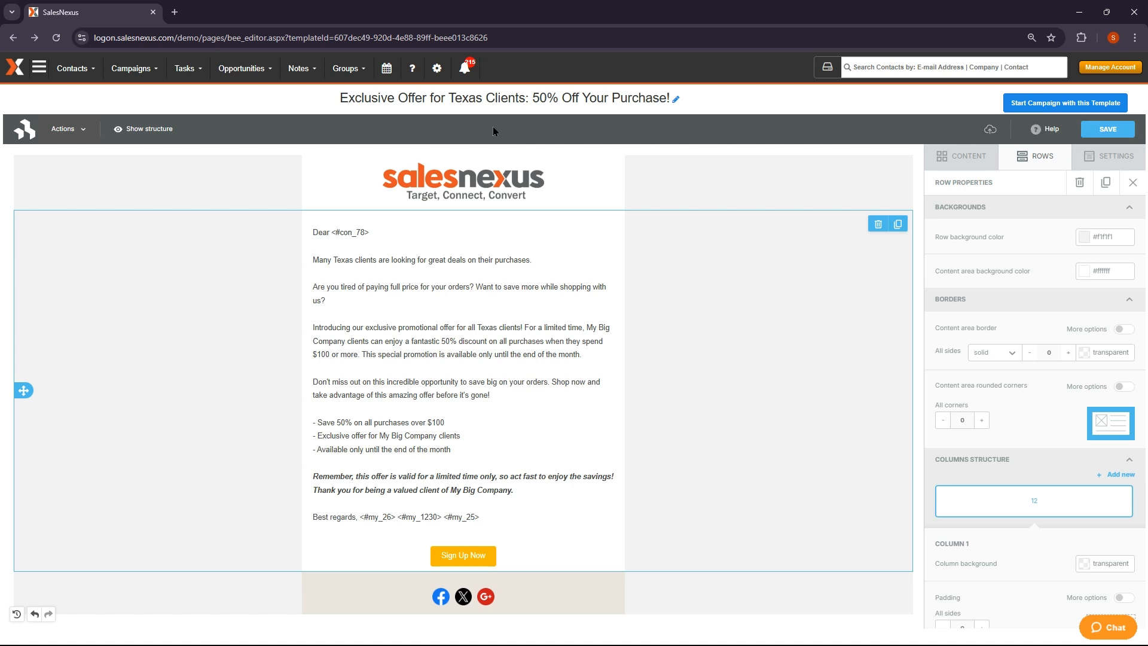
Send a test copy of the Texas offer email to the demo test address
{"action": "left_click", "coordinate": [62, 137]}
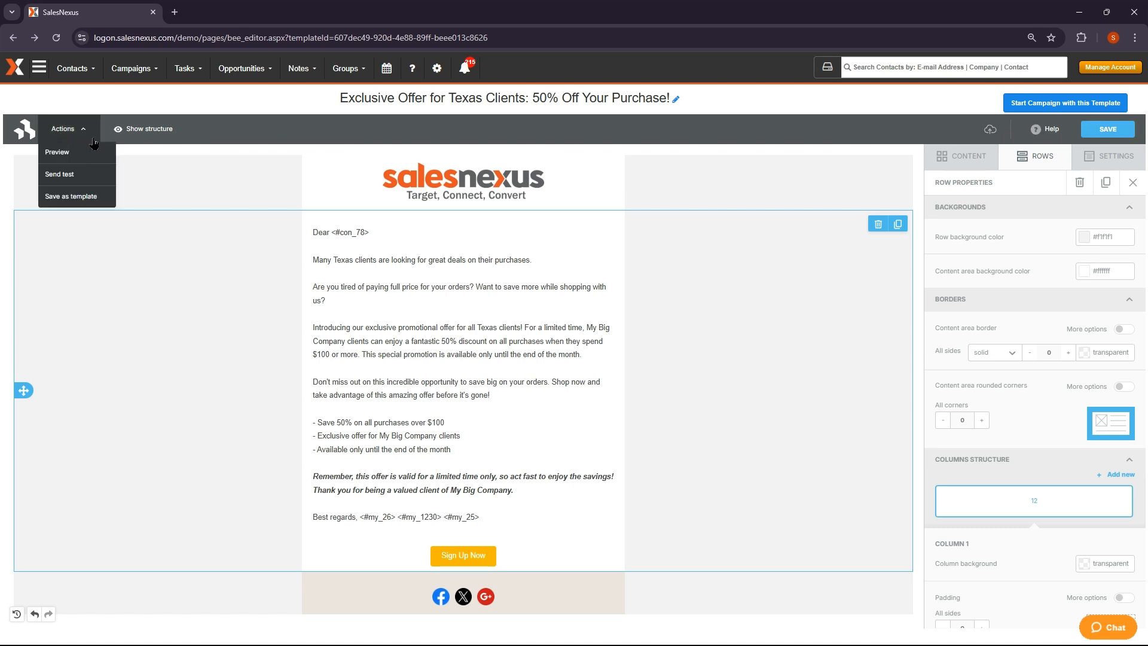
{"action": "left_click", "coordinate": [88, 173]}
{"action": "left_click", "coordinate": [472, 345]}
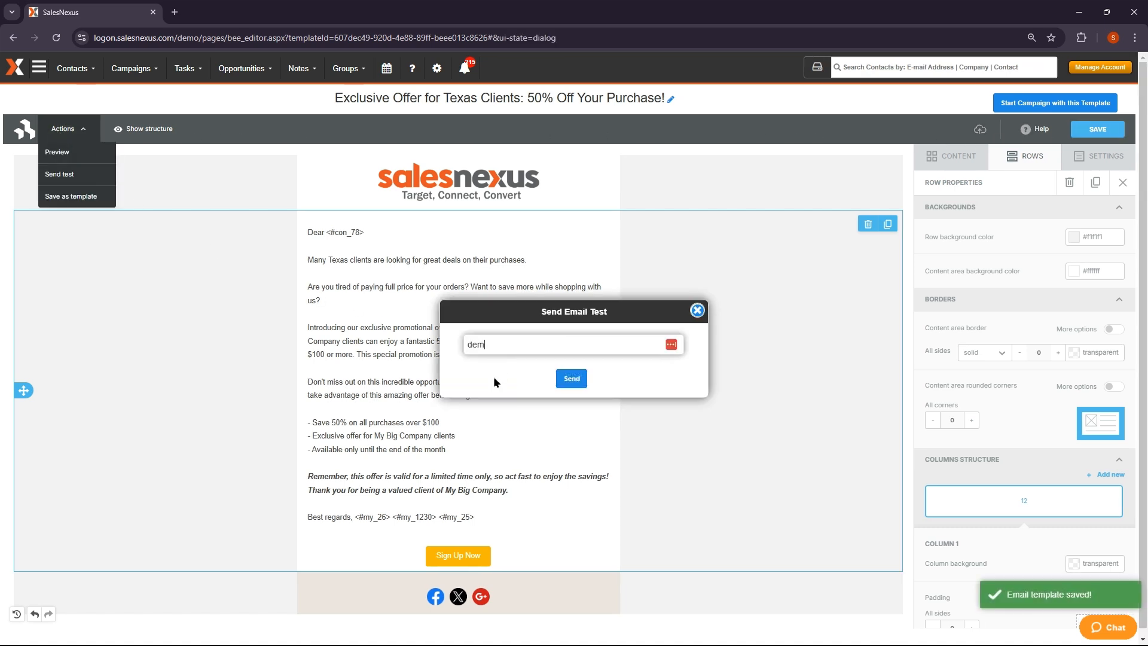
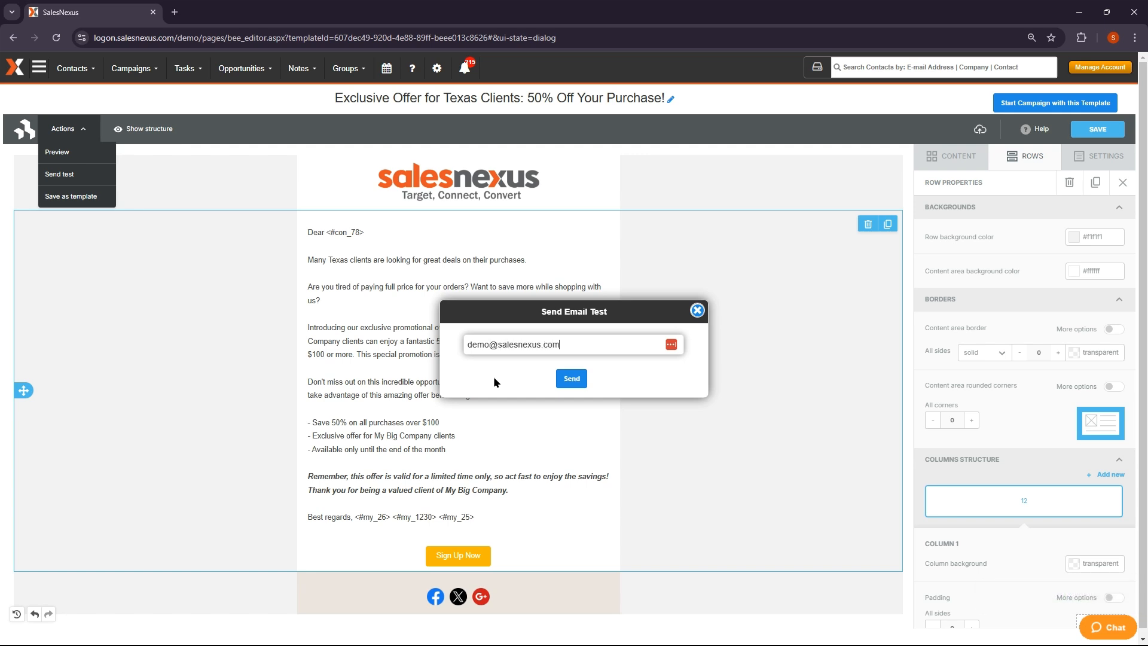
{"action": "left_click", "coordinate": [572, 378]}
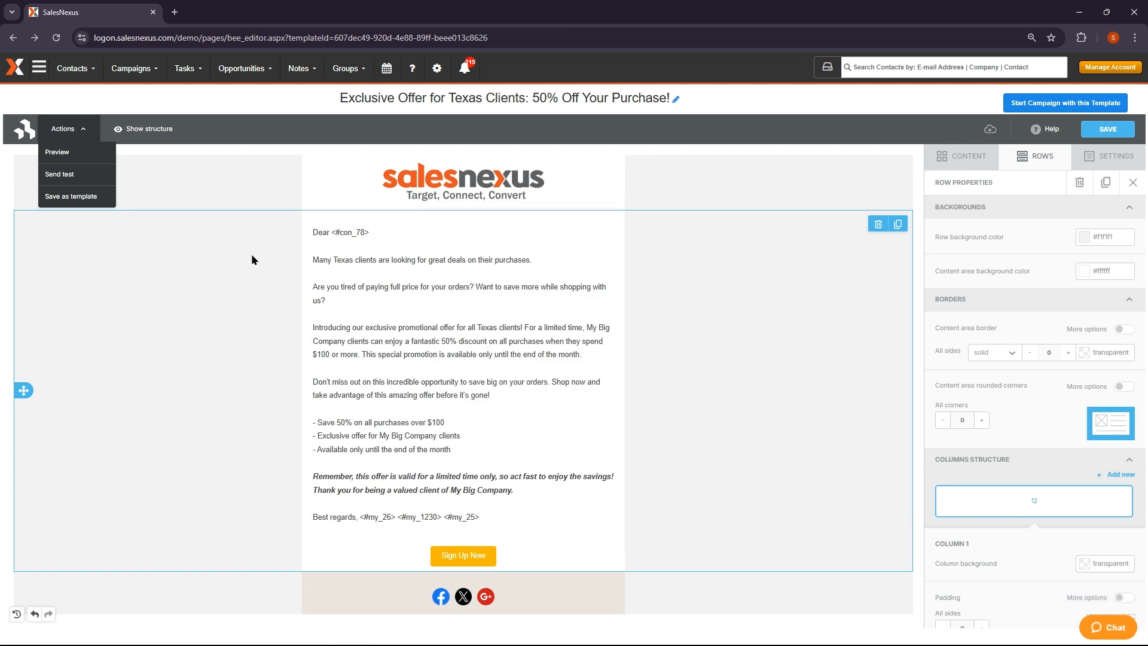
{"action": "left_click", "coordinate": [75, 200]}
Save a copy of the email as the new template Exclusive Offer 2
{"action": "left_click", "coordinate": [537, 363]}
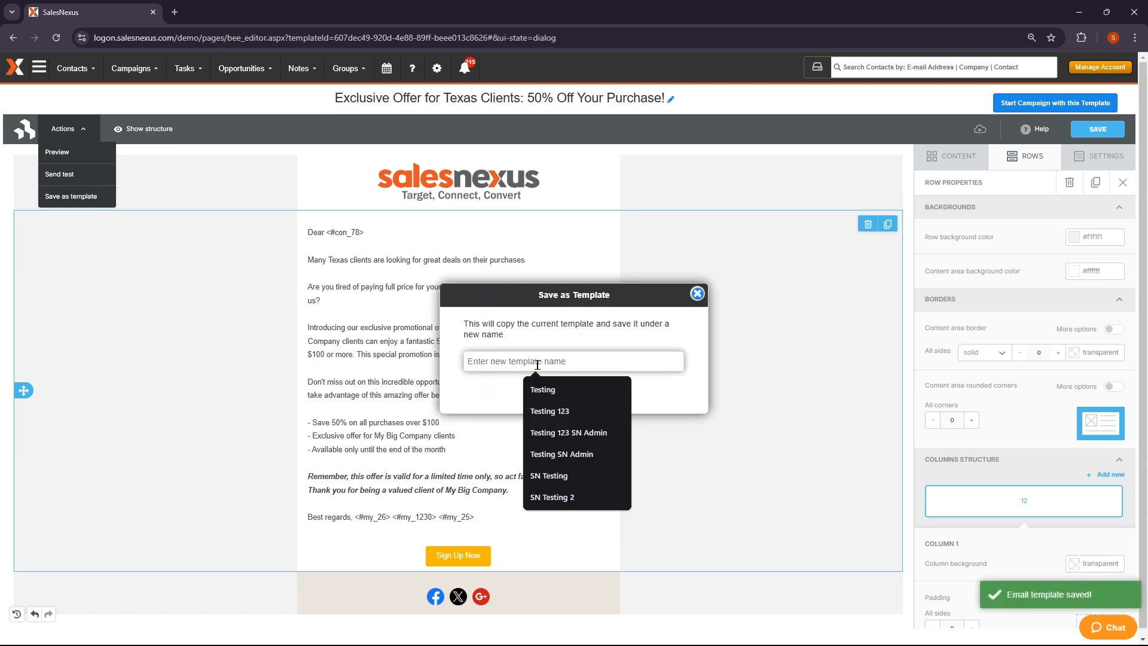
{"action": "type", "text": "Exclusive"}
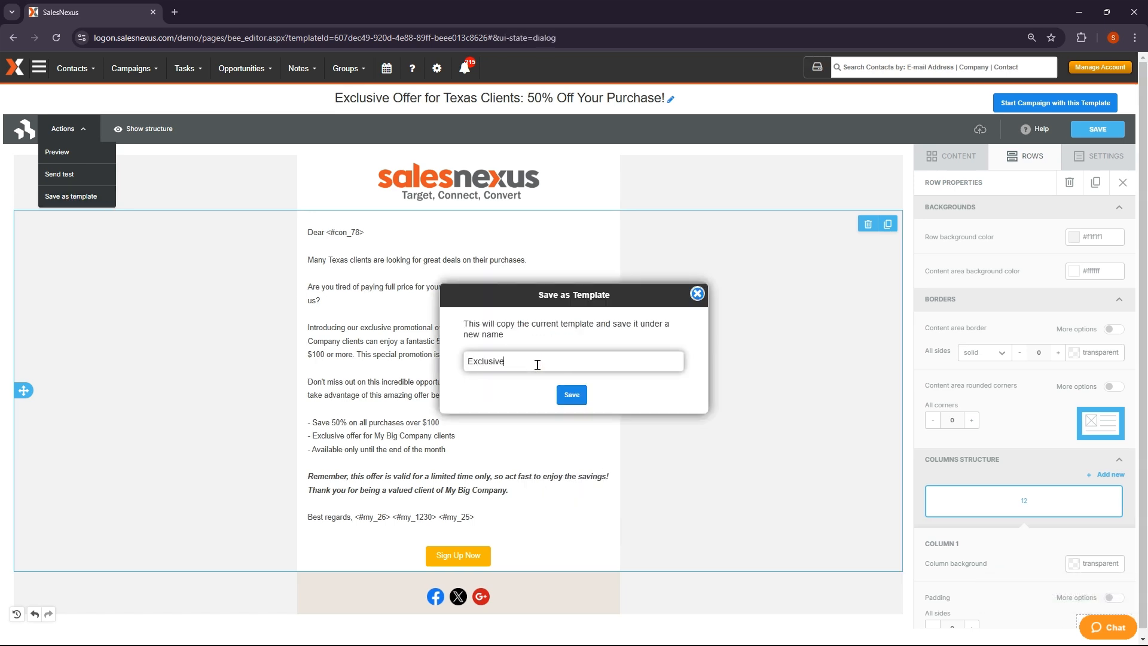
{"action": "type", "text": " Offer 2"}
{"action": "left_click", "coordinate": [572, 395]}
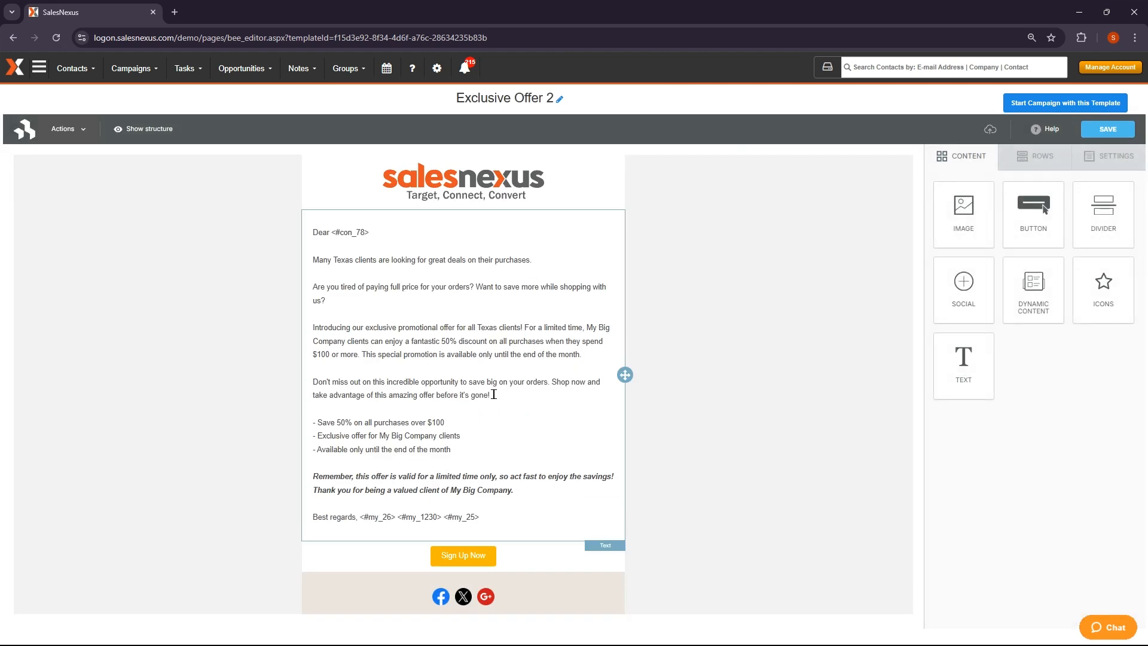
Delete the three bullet lines and make the two closing lines underlined instead of italic
{"action": "left_click_drag", "start_coordinate": [472, 449], "coordinate": [313, 422]}
{"action": "key", "text": "BackSpace"}
{"action": "left_click_drag", "start_coordinate": [512, 435], "coordinate": [313, 422]}
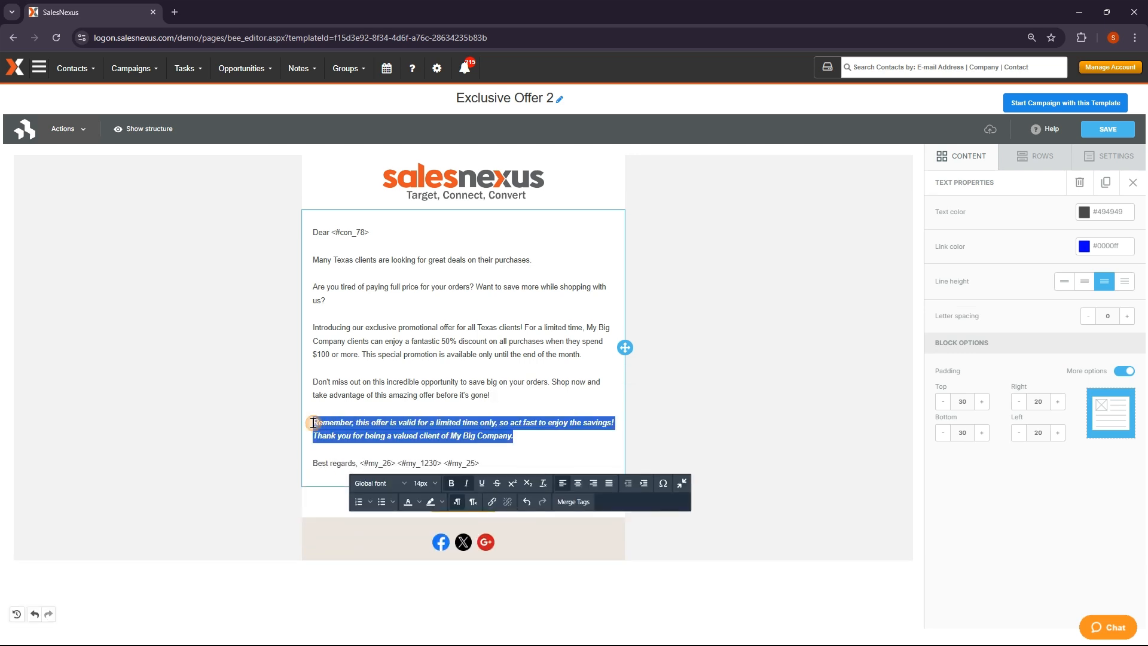
{"action": "left_click", "coordinate": [481, 483]}
{"action": "left_click", "coordinate": [468, 483]}
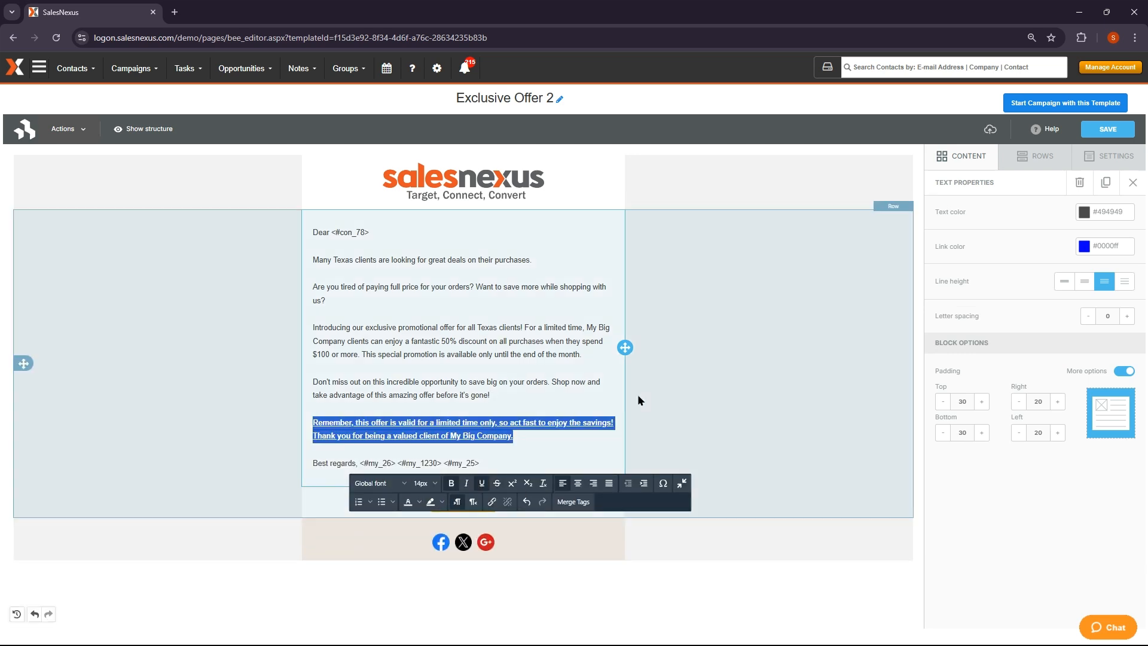
{"action": "left_click", "coordinate": [312, 284]}
Bold the 'Are you tired' paragraph and save the template
{"action": "left_click_drag", "start_coordinate": [312, 284], "coordinate": [331, 300]}
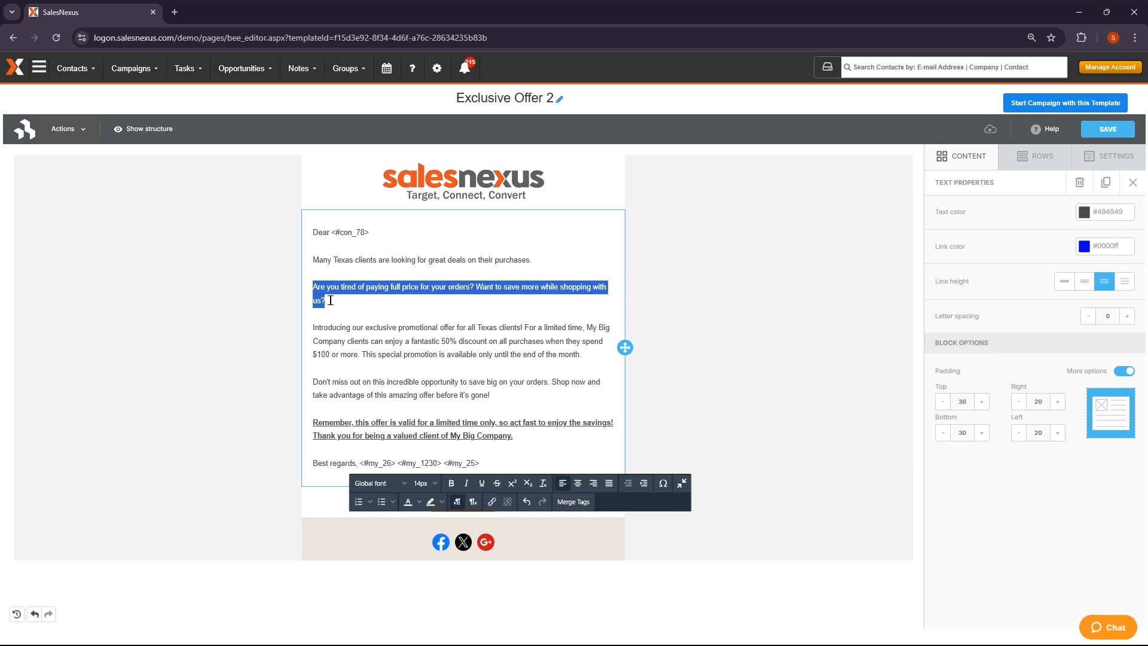
{"action": "left_click", "coordinate": [451, 483]}
{"action": "left_click", "coordinate": [675, 350]}
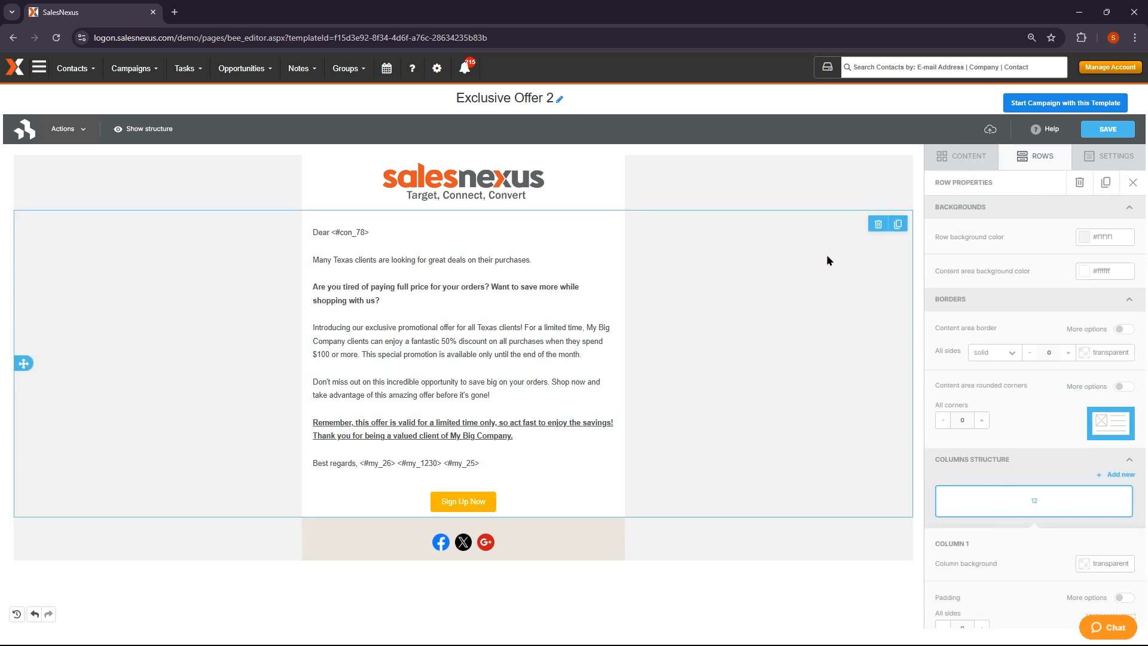
{"action": "left_click", "coordinate": [1101, 129]}
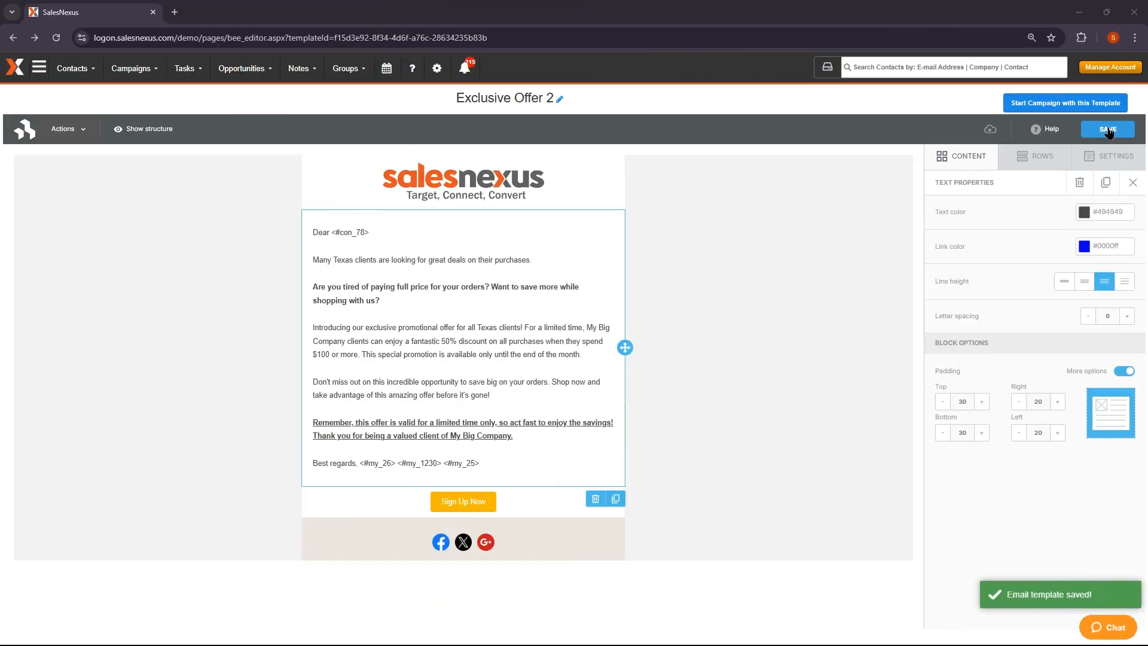
Start a campaign from Exclusive Offer 2 with subject 'Demo Subject Line' and name 'Demo Campaign'
{"action": "left_click", "coordinate": [1067, 105]}
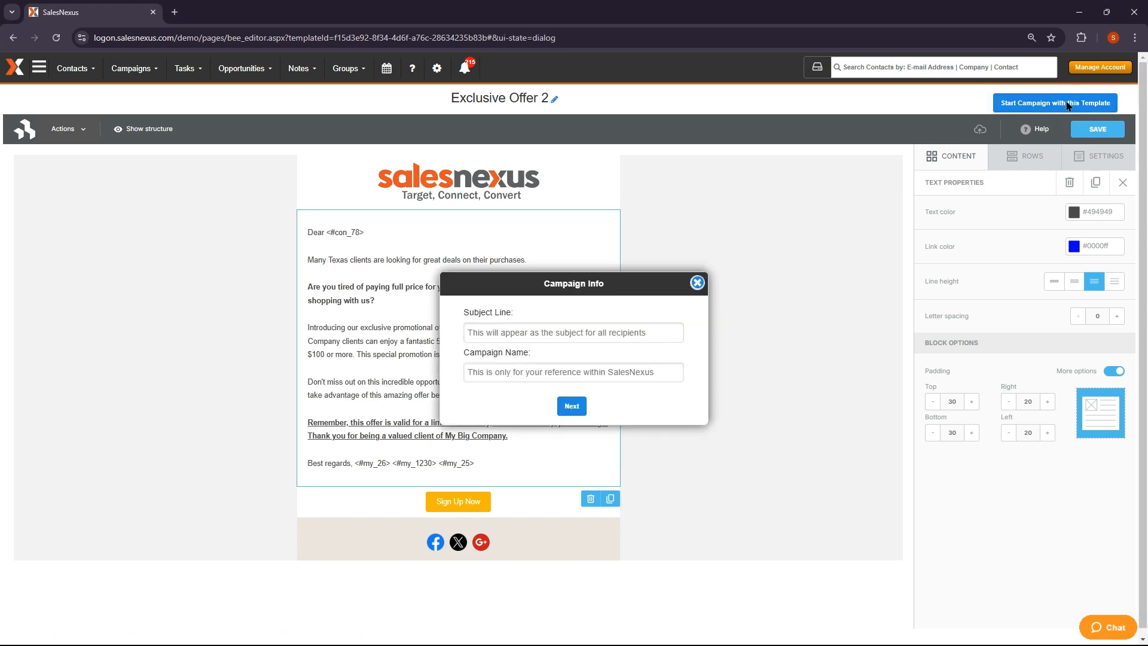
{"action": "left_click", "coordinate": [606, 331]}
{"action": "type", "text": "De"}
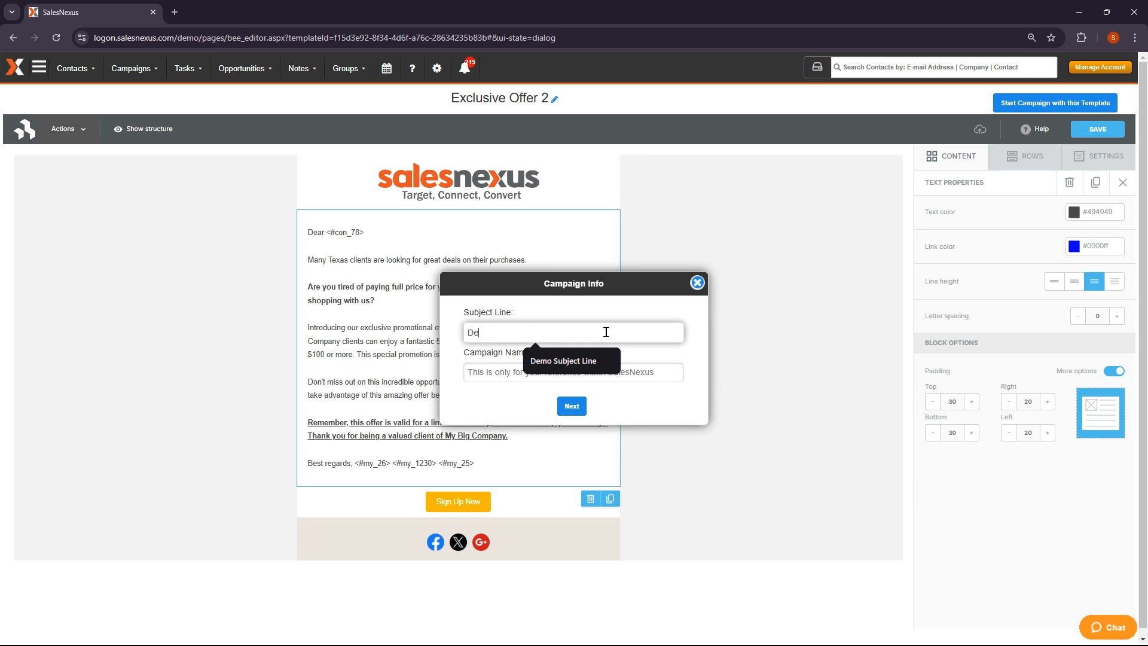
{"action": "type", "text": "mo Subject Line"}
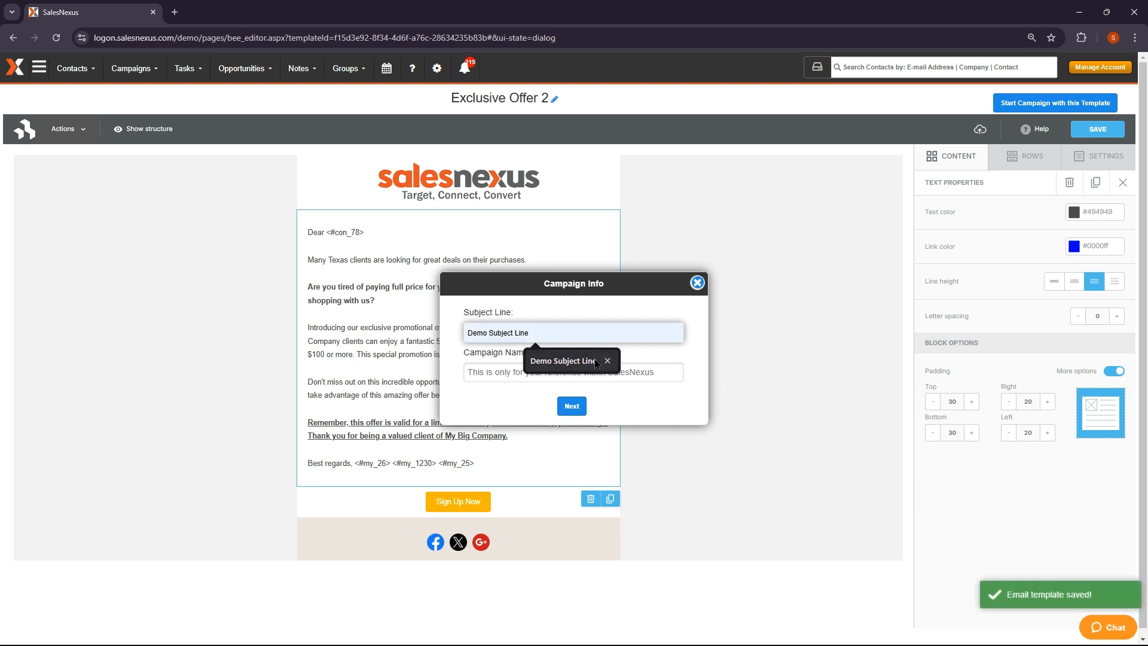
{"action": "left_click", "coordinate": [595, 361]}
{"action": "left_click", "coordinate": [597, 368]}
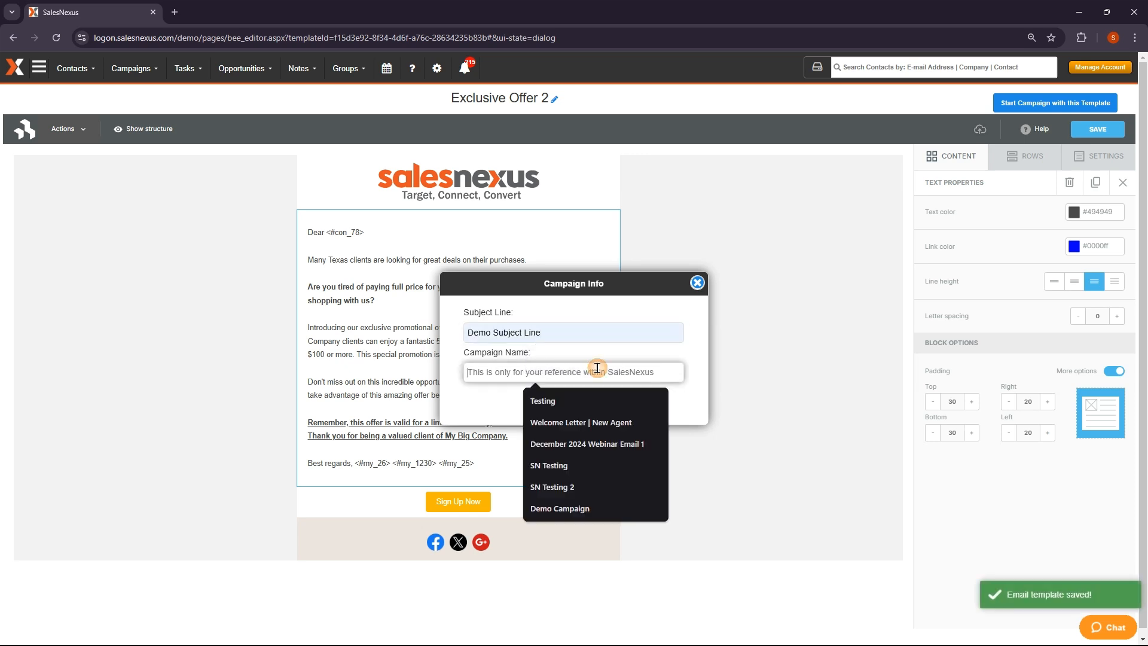
{"action": "type", "text": "Demo Campaign"}
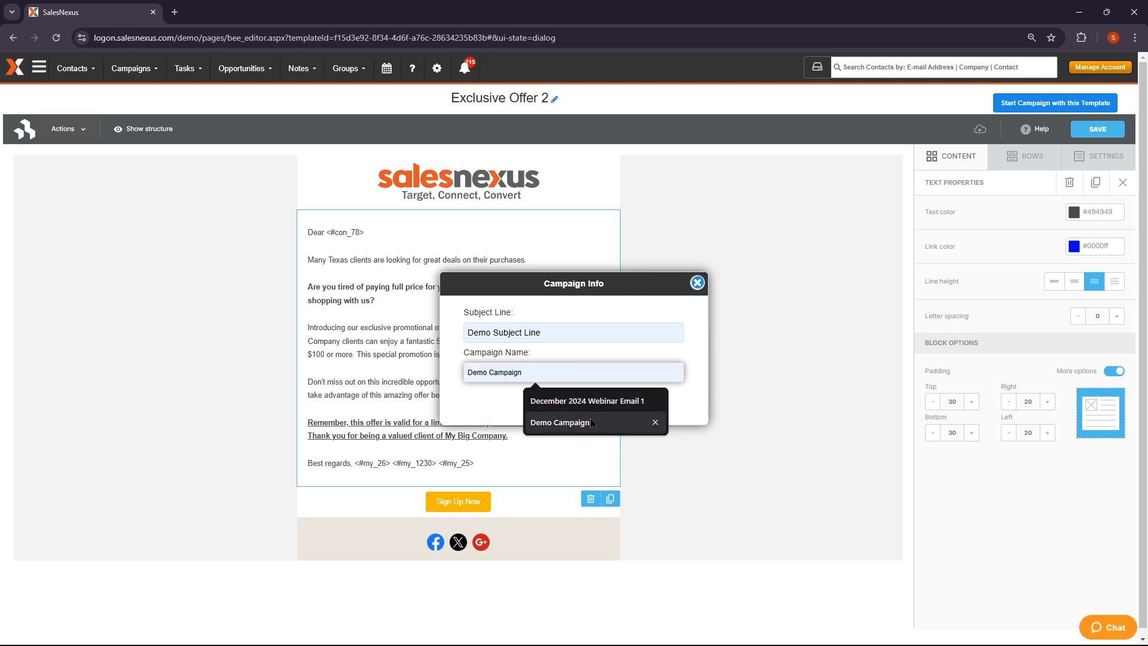
{"action": "left_click", "coordinate": [590, 419]}
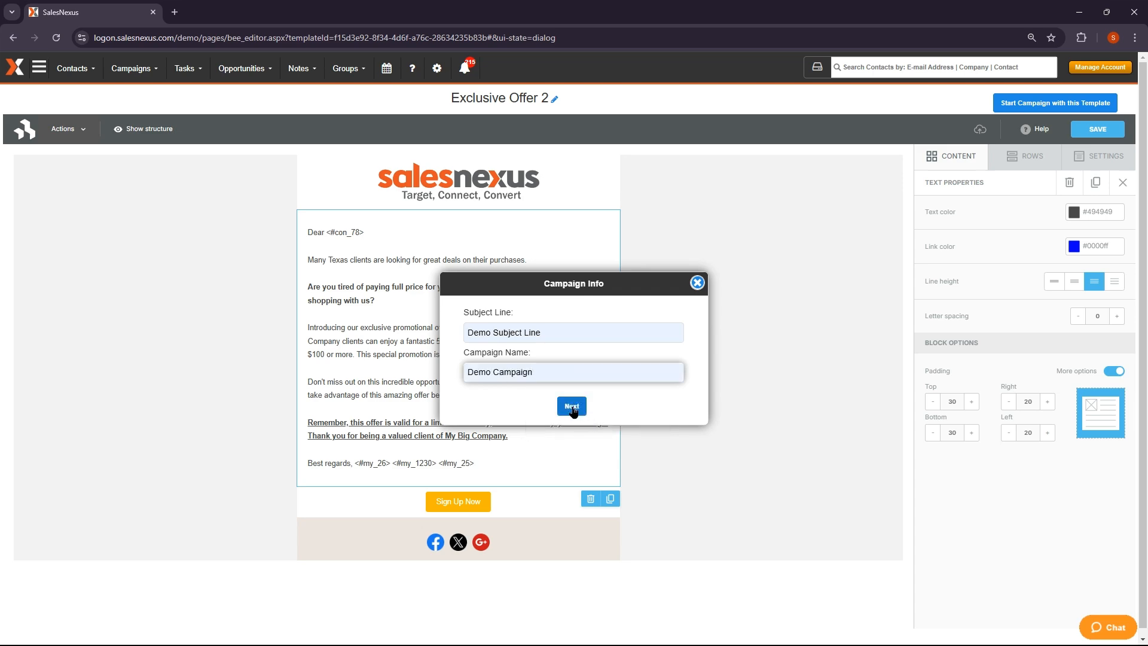
{"action": "left_click", "coordinate": [572, 406]}
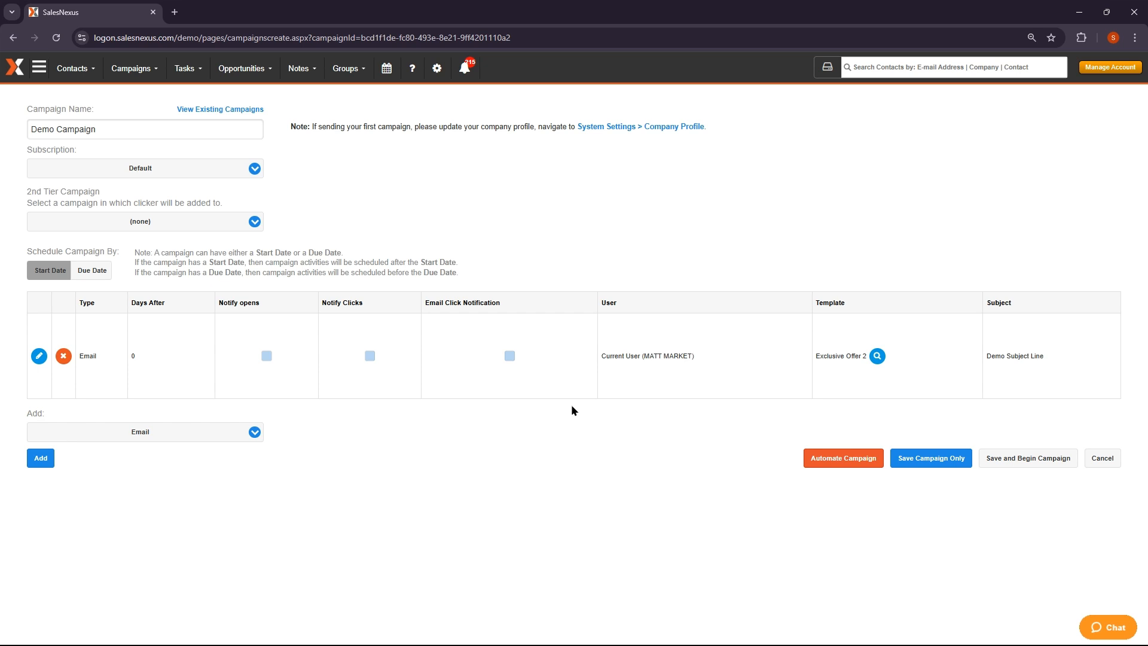
Create a campaign named 'Demo Campaign 2' and keep Email as the activity type to add
{"action": "left_click", "coordinate": [140, 69]}
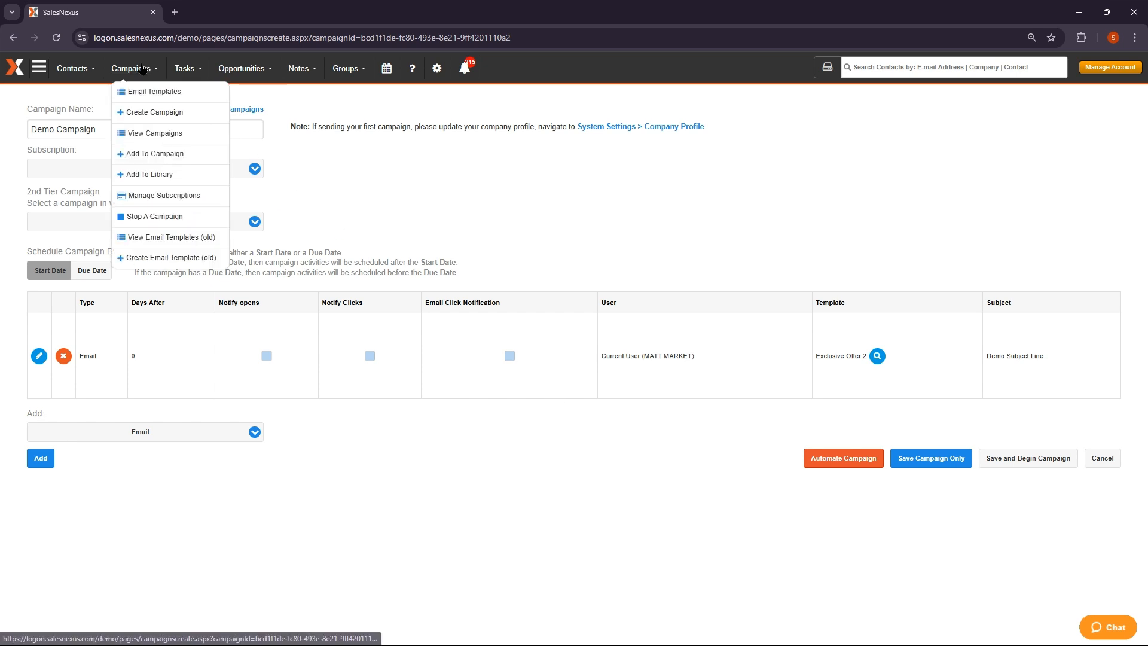
{"action": "left_click", "coordinate": [155, 113]}
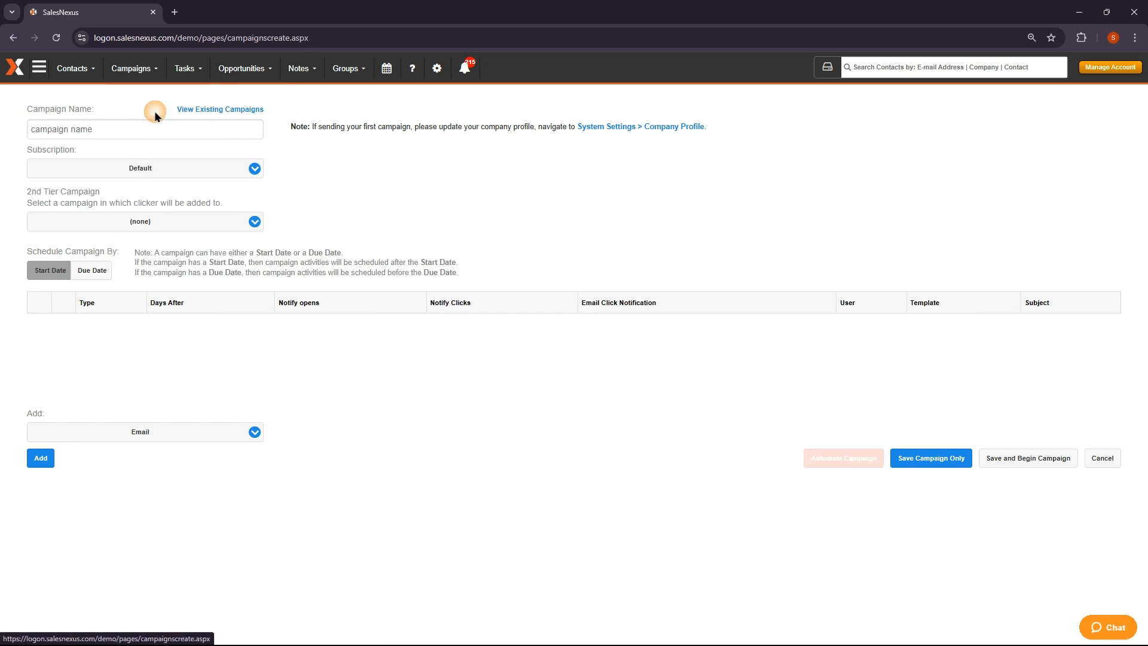
{"action": "left_click", "coordinate": [157, 129]}
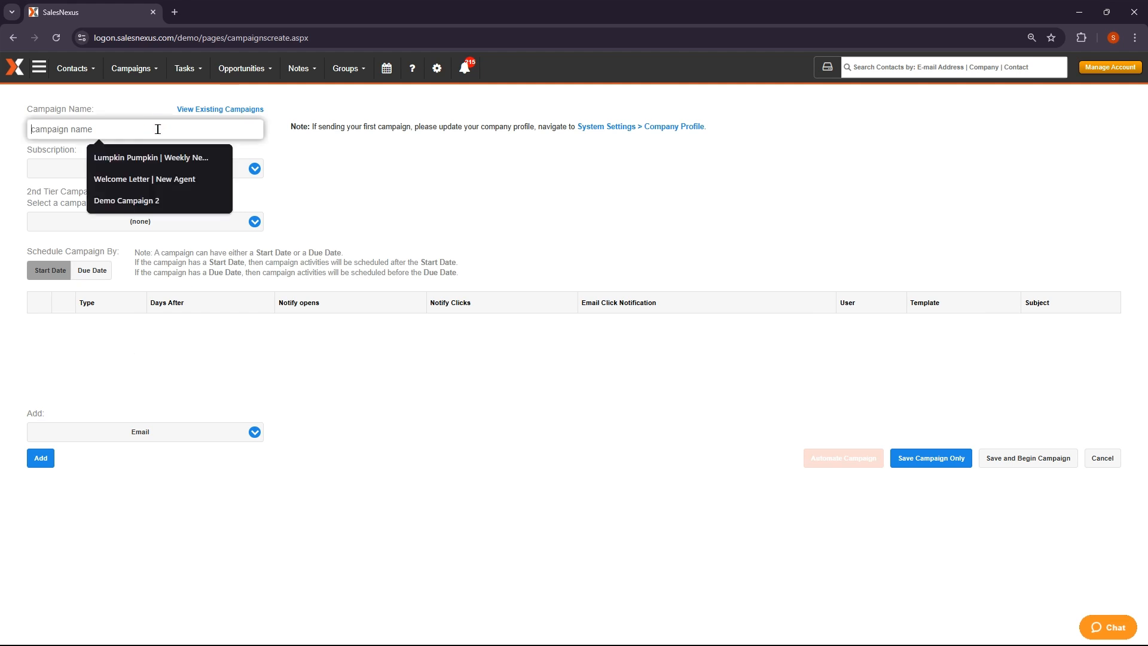
{"action": "left_click", "coordinate": [135, 199]}
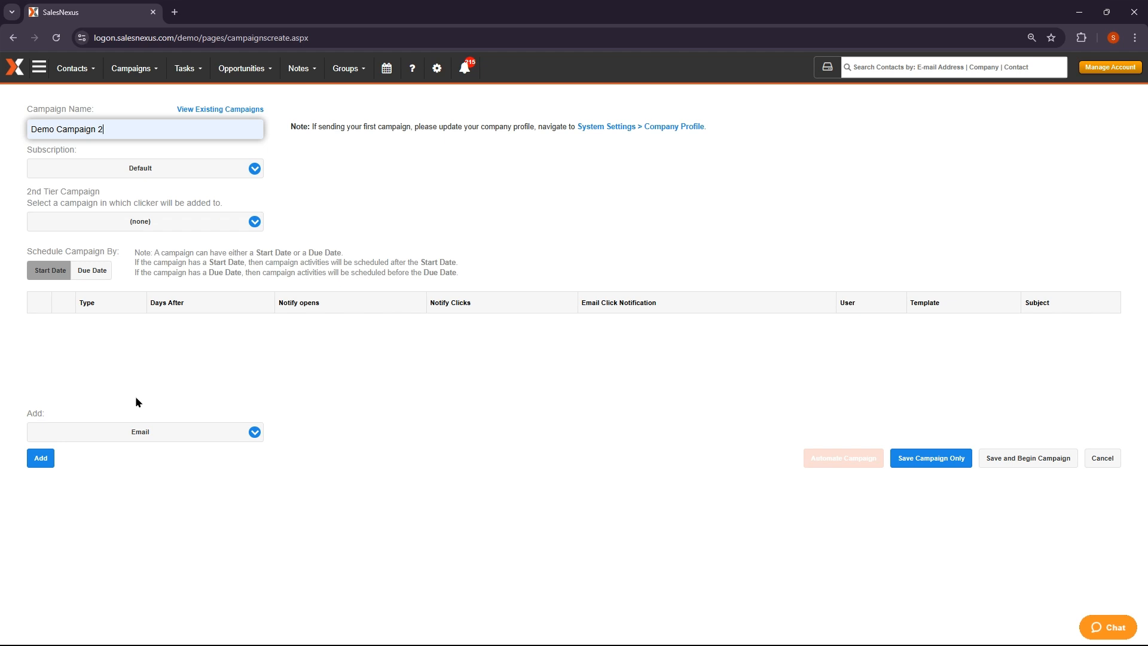
{"action": "left_click", "coordinate": [137, 428]}
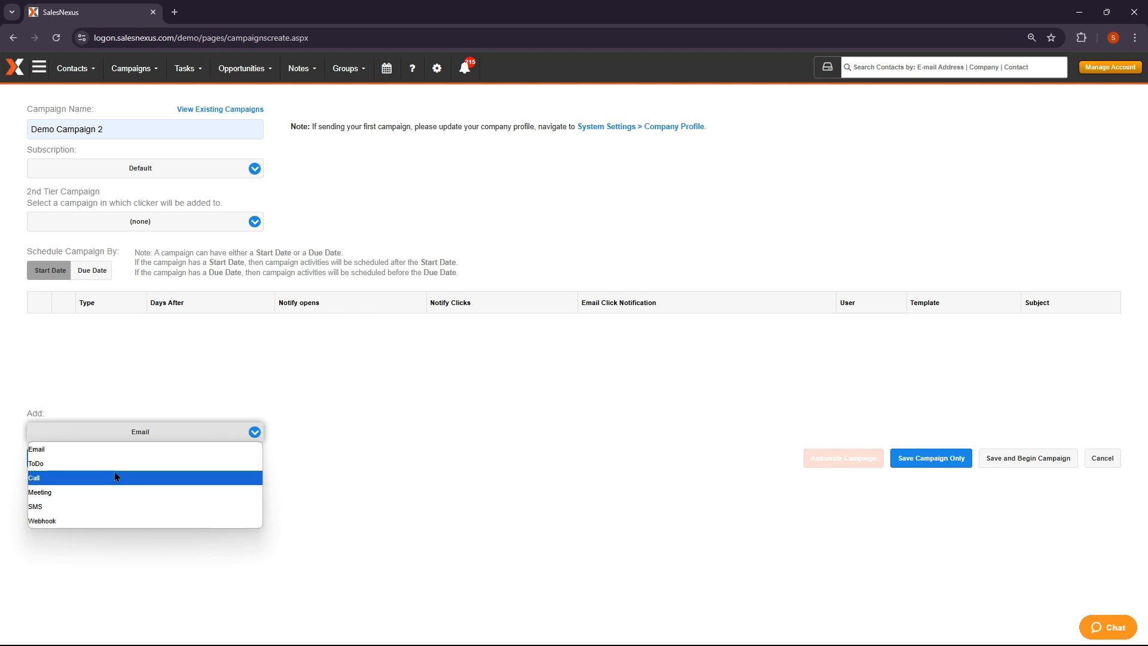
{"action": "left_click", "coordinate": [114, 453]}
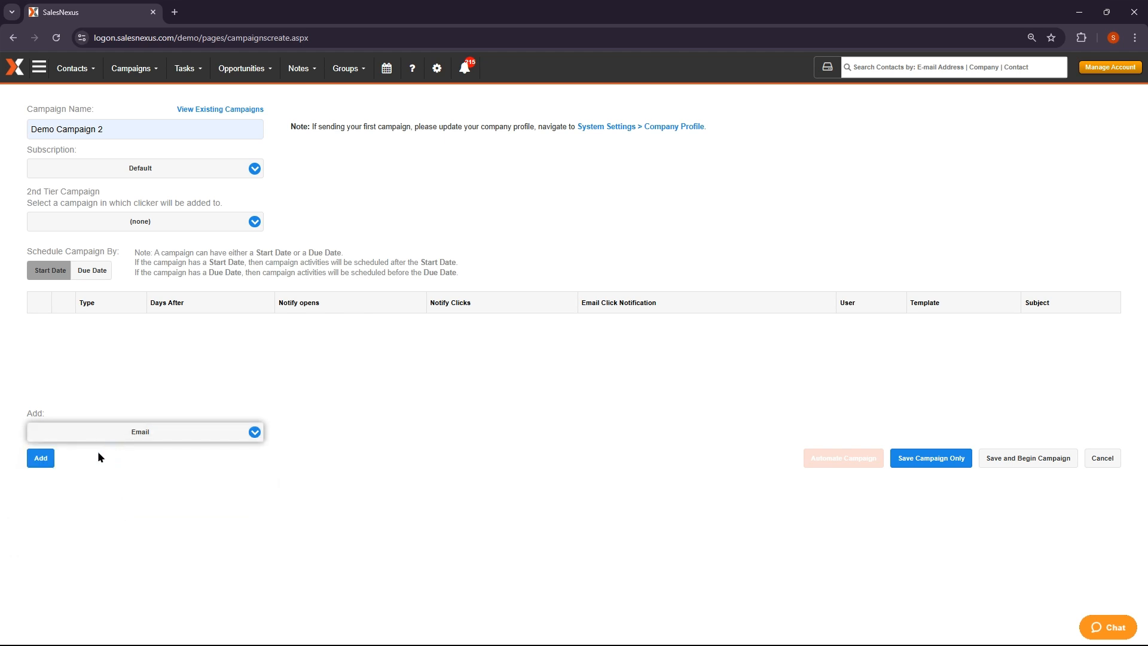
Add an email step sent from the current user with click notifications enabled
{"action": "left_click", "coordinate": [41, 459]}
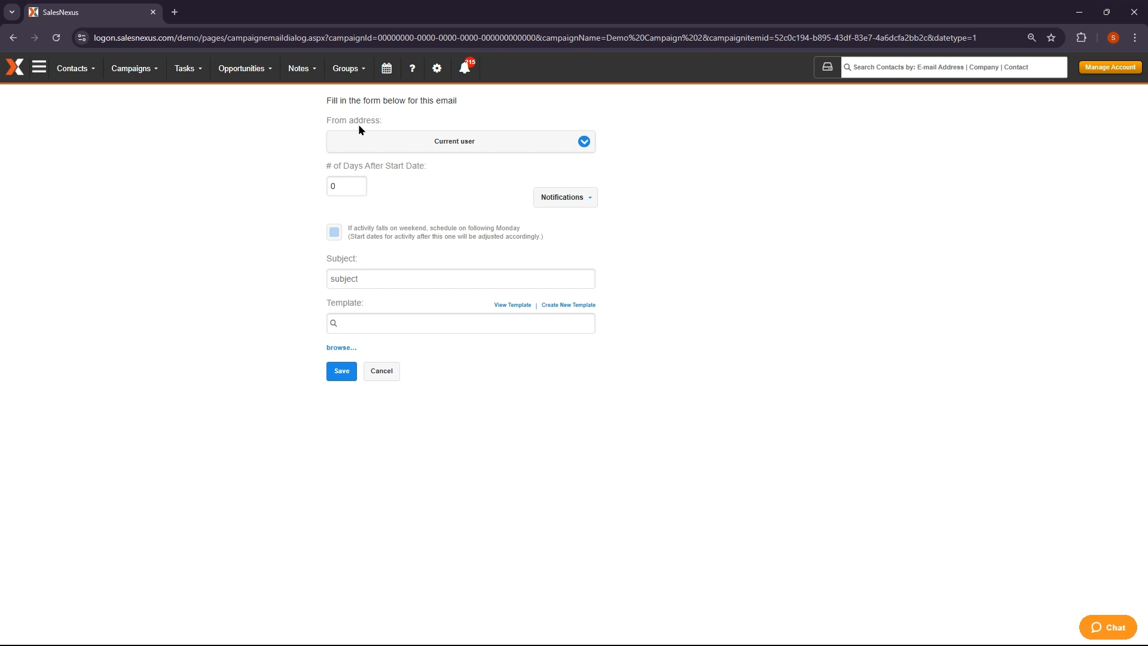
{"action": "left_click", "coordinate": [497, 146]}
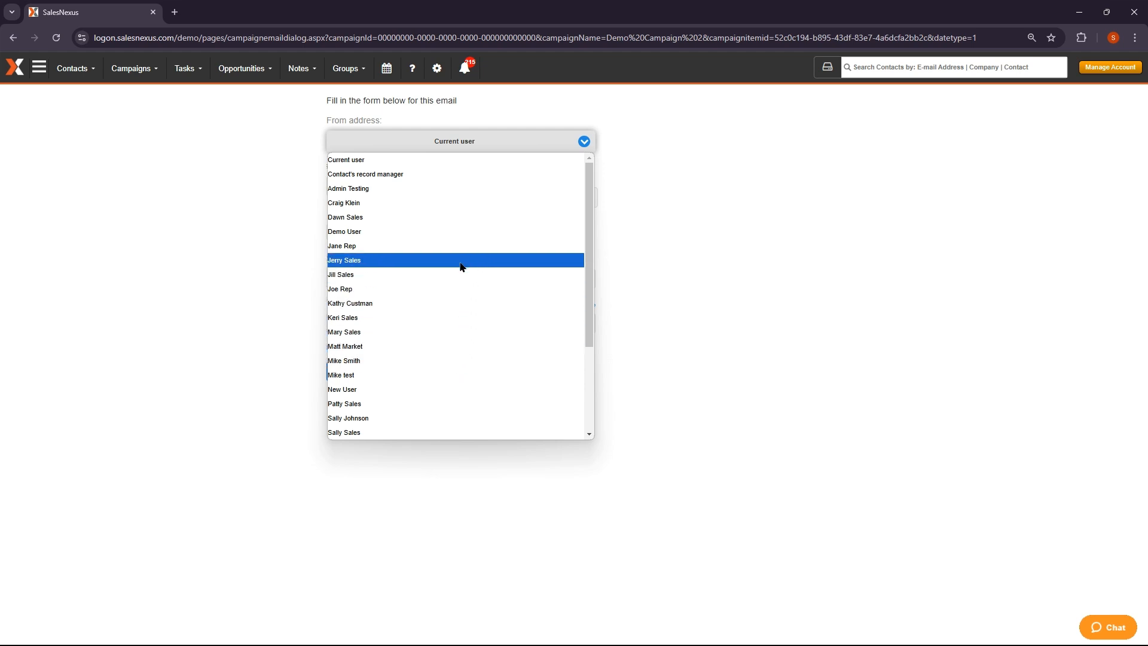
{"action": "left_click", "coordinate": [453, 161]}
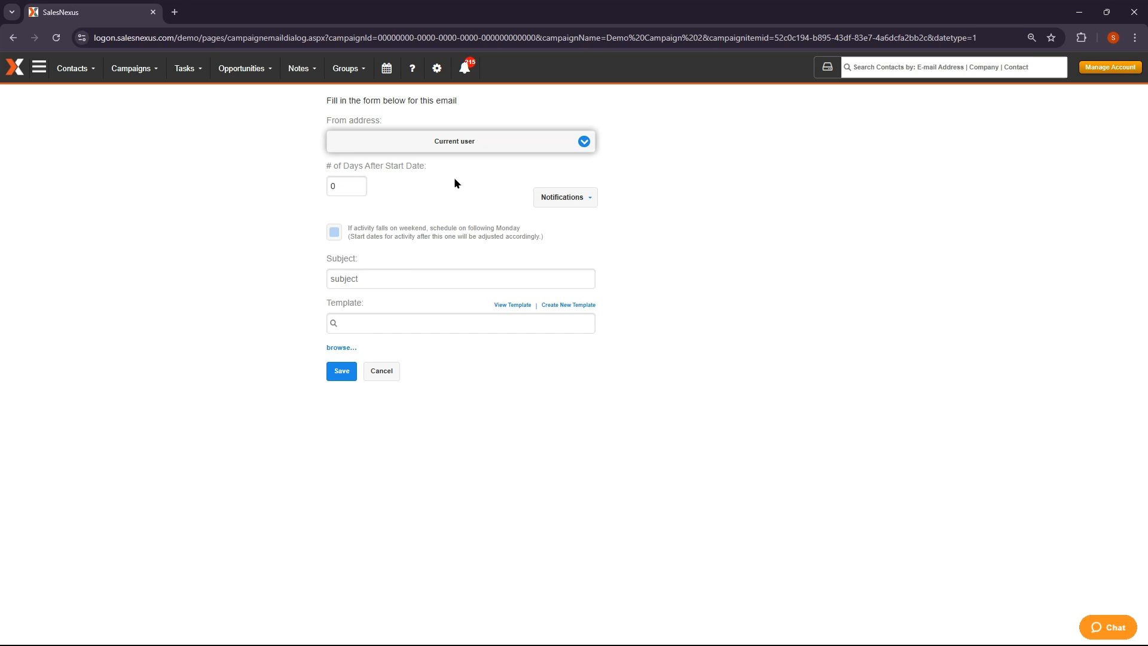
{"action": "left_click", "coordinate": [586, 195]}
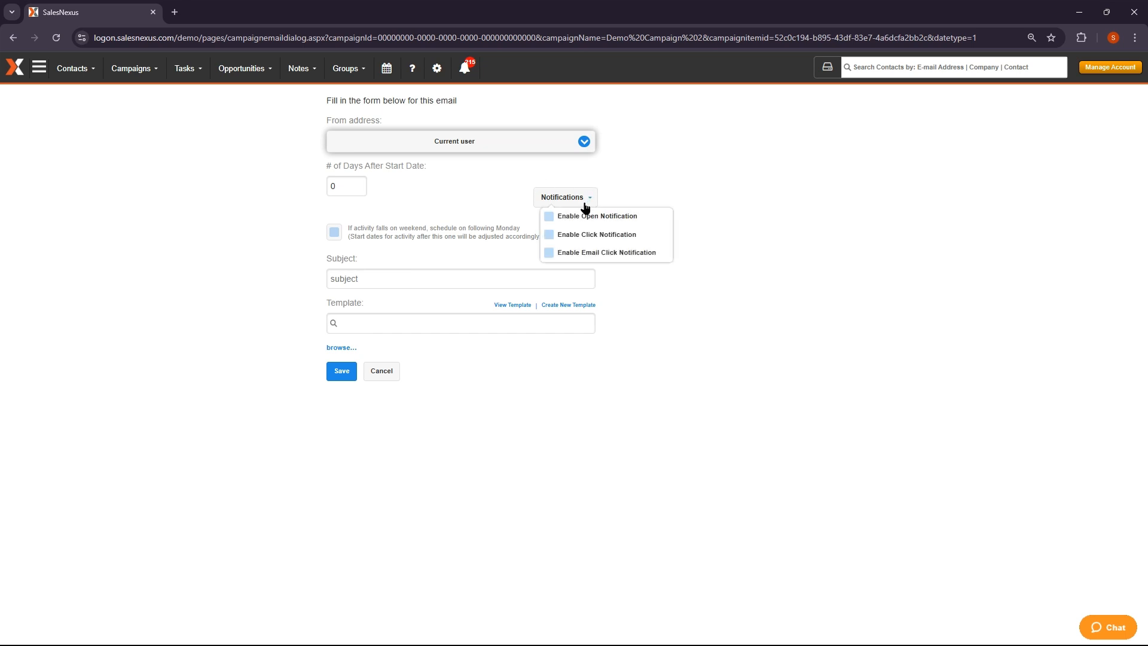
{"action": "left_click", "coordinate": [649, 239]}
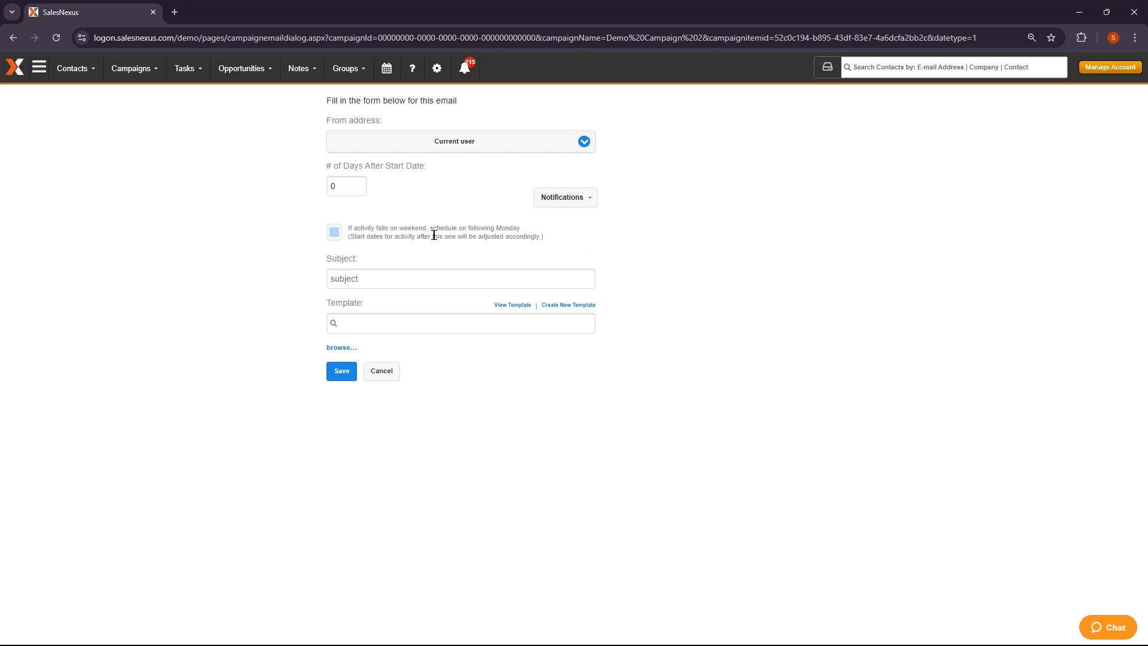
Give the day-0 email weekend shifting, subject 'Demo Subject Line 1' and template Exclusive Offer 2, then save the campaign
{"action": "left_click", "coordinate": [334, 234]}
{"action": "left_click", "coordinate": [387, 278]}
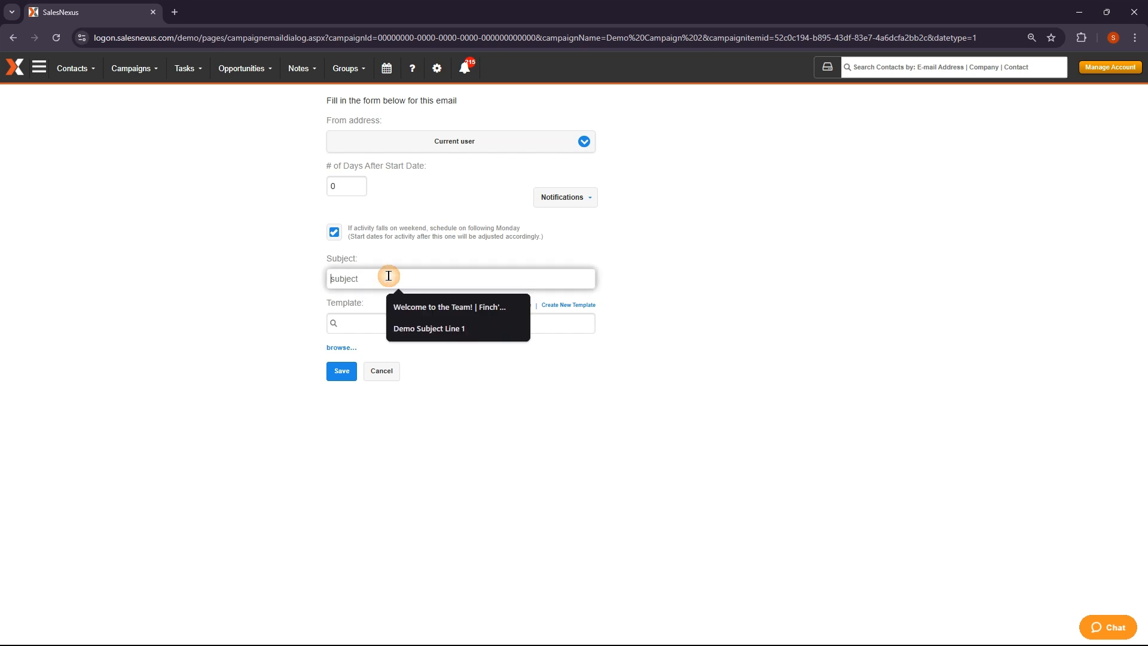
{"action": "left_click", "coordinate": [422, 329]}
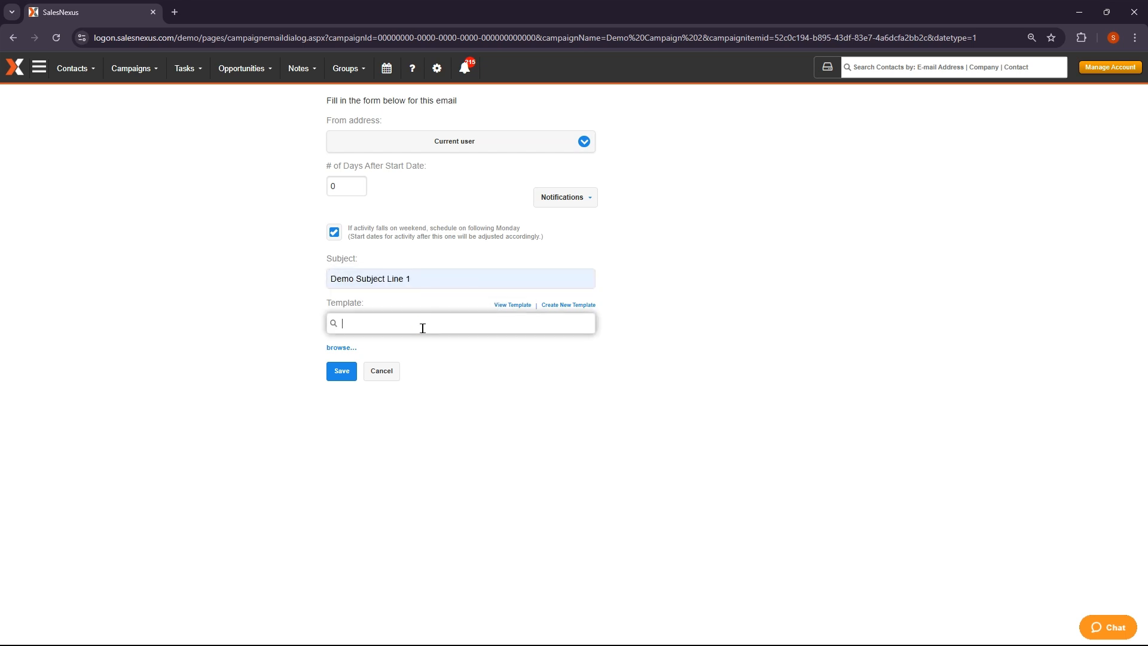
{"action": "type", "text": "Exclu"}
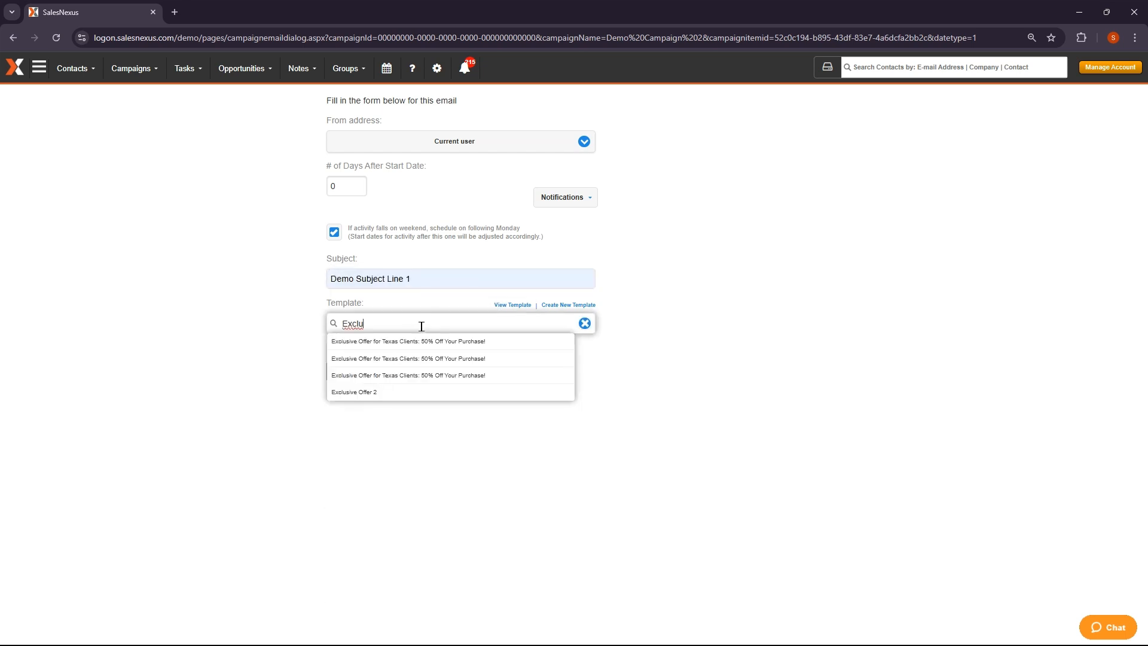
{"action": "left_click", "coordinate": [405, 394]}
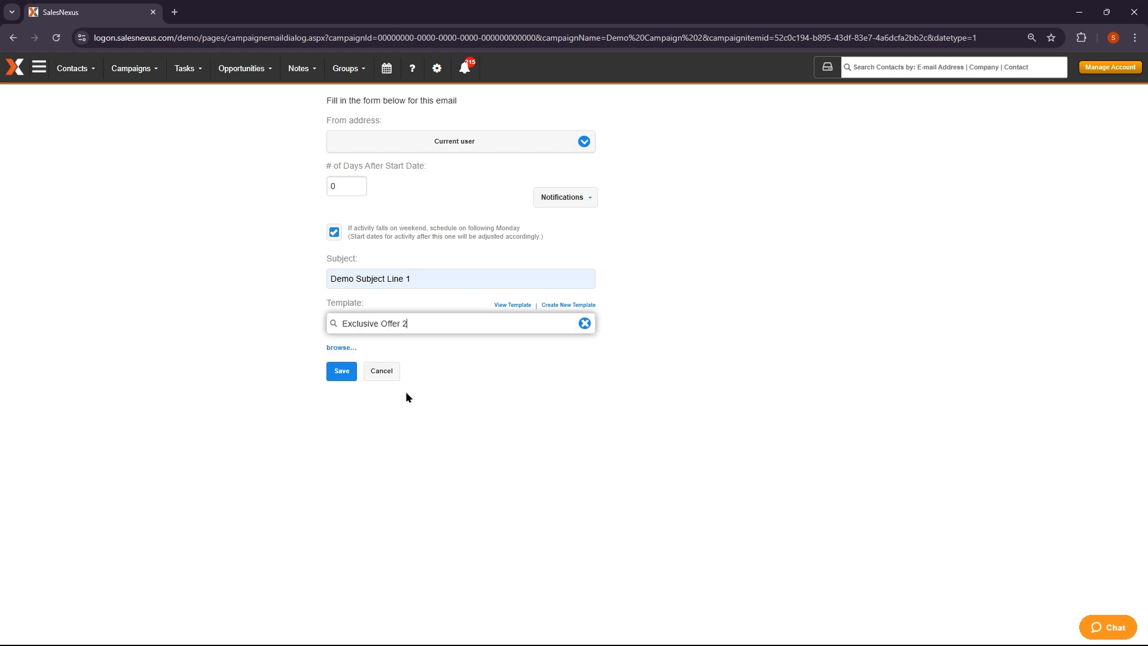
{"action": "left_click", "coordinate": [342, 371]}
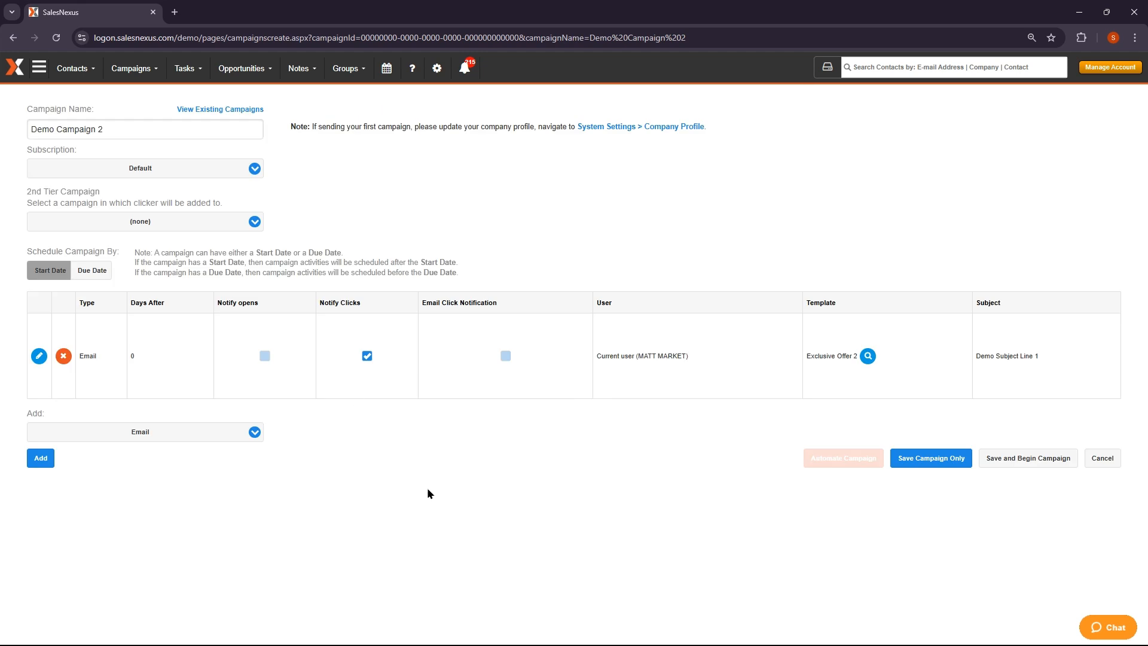
{"action": "left_click", "coordinate": [938, 461]}
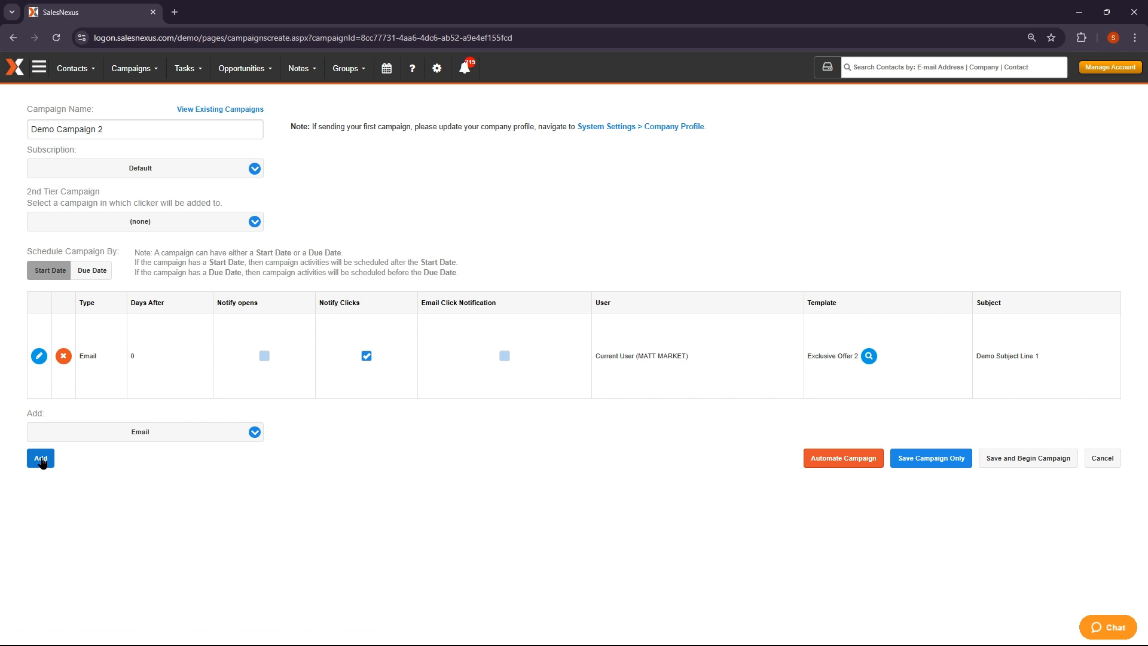
Add a second email 5 days after start with click notification and weekend shifting
{"action": "left_click", "coordinate": [41, 458]}
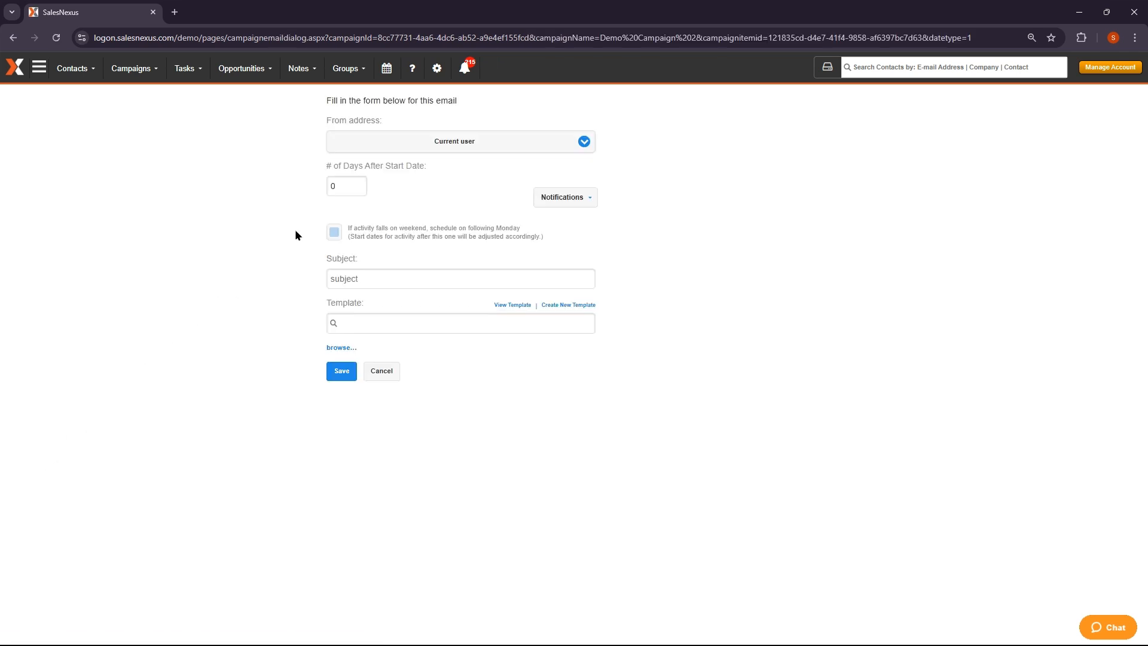
{"action": "double_click", "coordinate": [334, 186]}
{"action": "type", "text": "5"}
{"action": "left_click", "coordinate": [577, 198]}
{"action": "left_click", "coordinate": [334, 233]}
Set its subject to 'Demo Subject Line 2' and template to the Texas Clients 50% off offer, then save
{"action": "left_click", "coordinate": [367, 276]}
{"action": "left_click", "coordinate": [422, 306]}
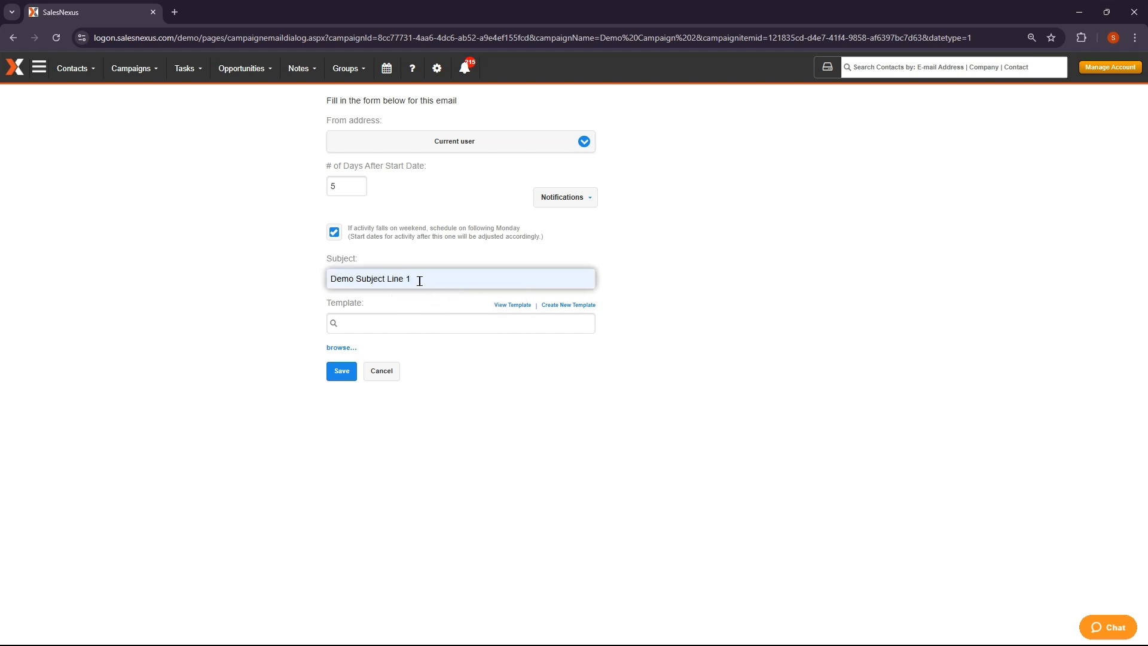
{"action": "double_click", "coordinate": [412, 279]}
{"action": "type", "text": "2"}
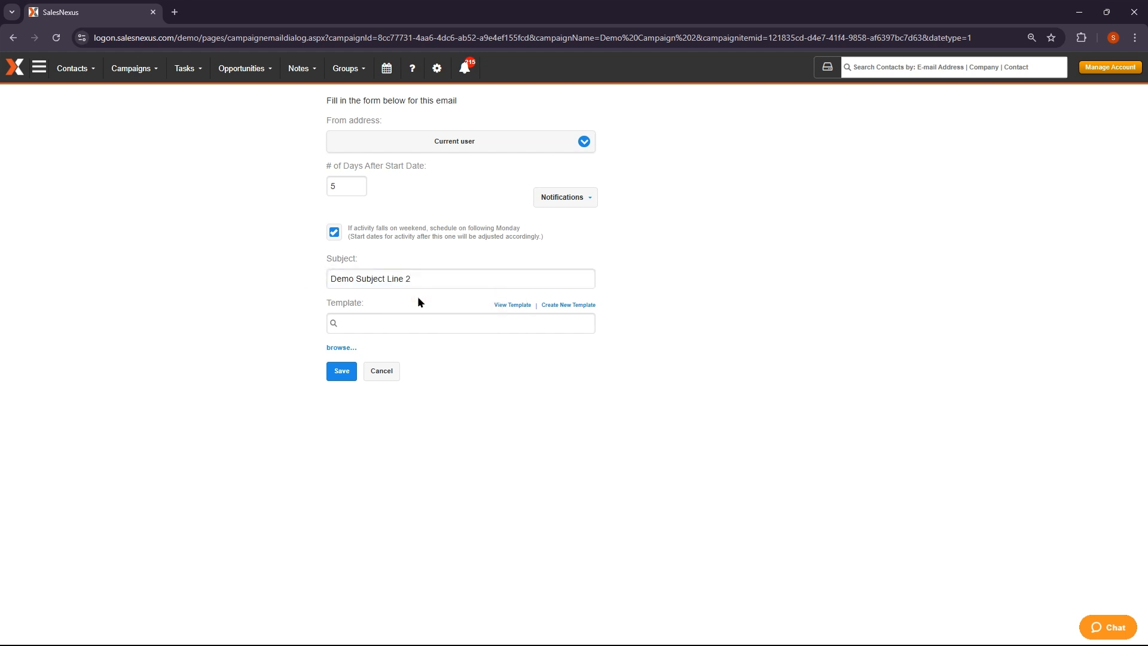
{"action": "left_click", "coordinate": [409, 320]}
{"action": "type", "text": "Exclusi"}
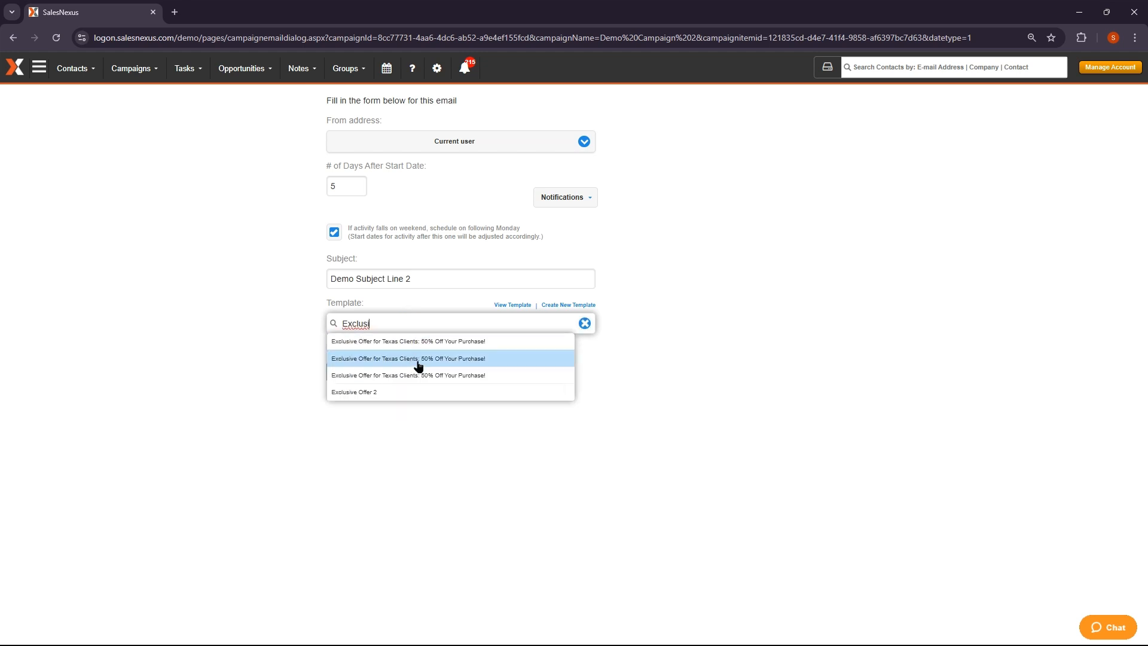
{"action": "left_click", "coordinate": [418, 361]}
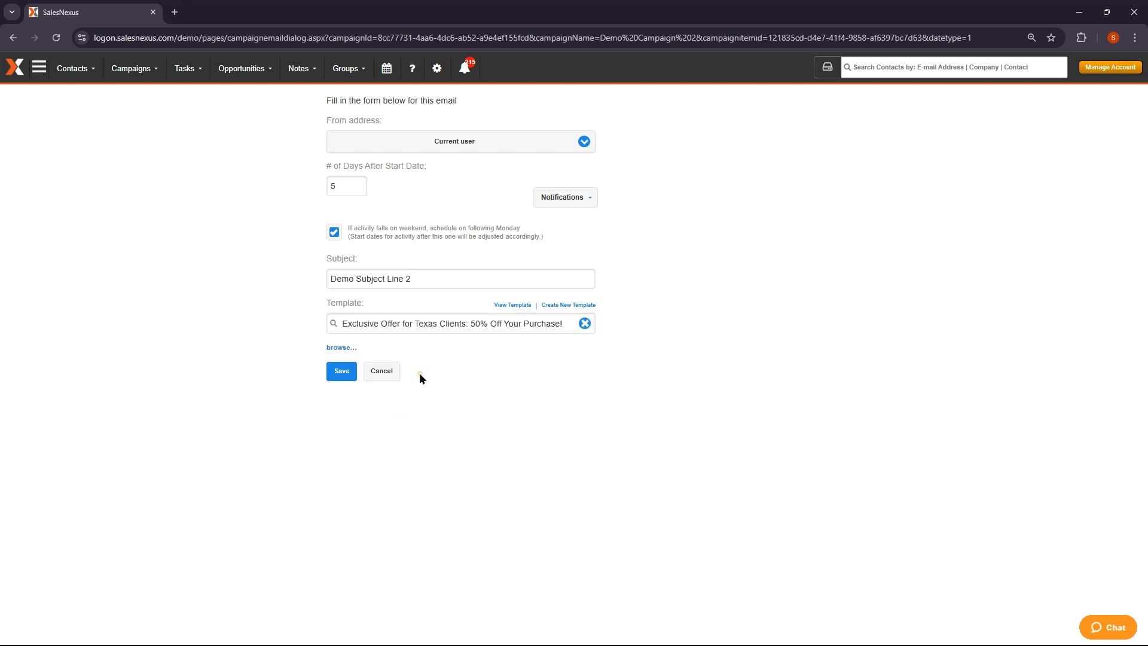
{"action": "left_click", "coordinate": [342, 371]}
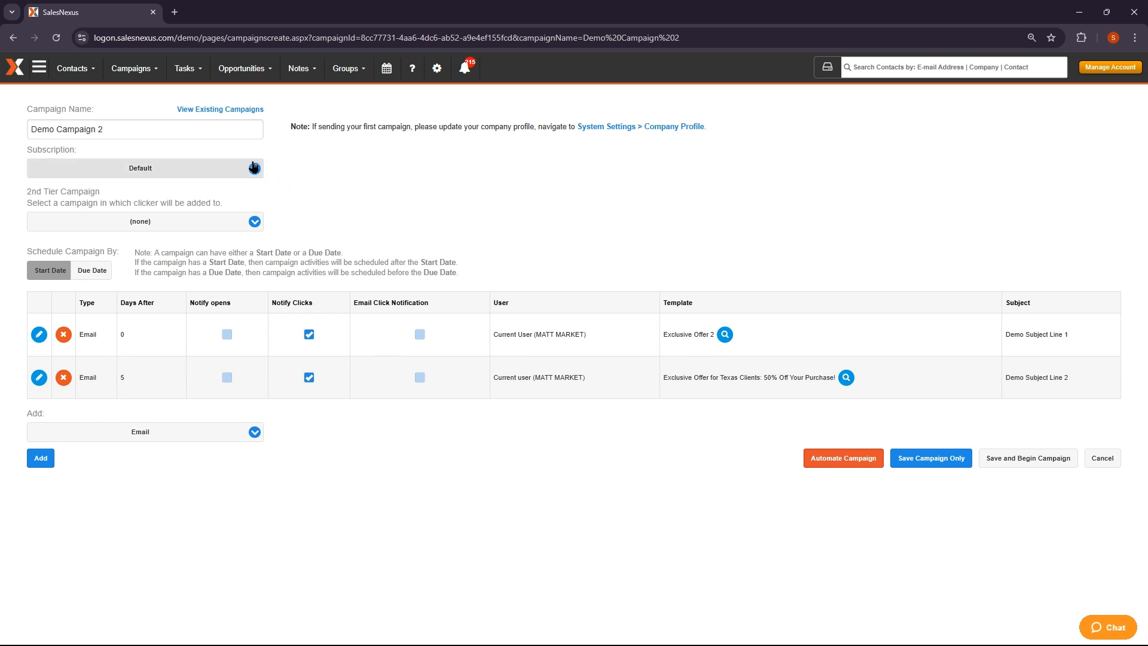
{"action": "left_click", "coordinate": [232, 169]}
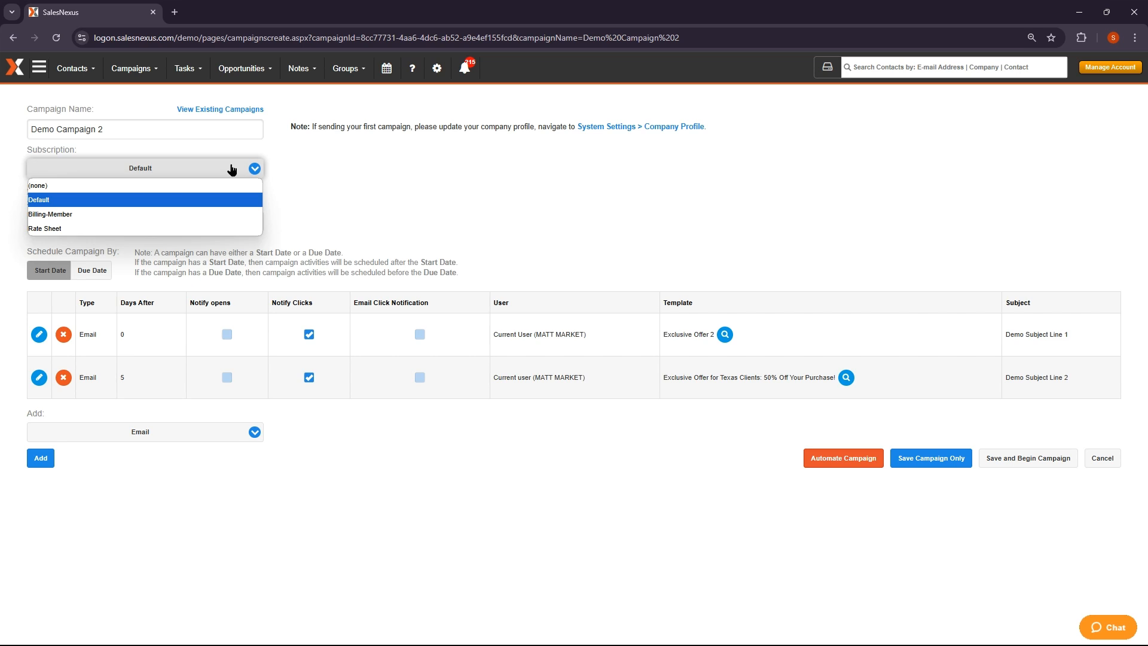
{"action": "left_click", "coordinate": [232, 170]}
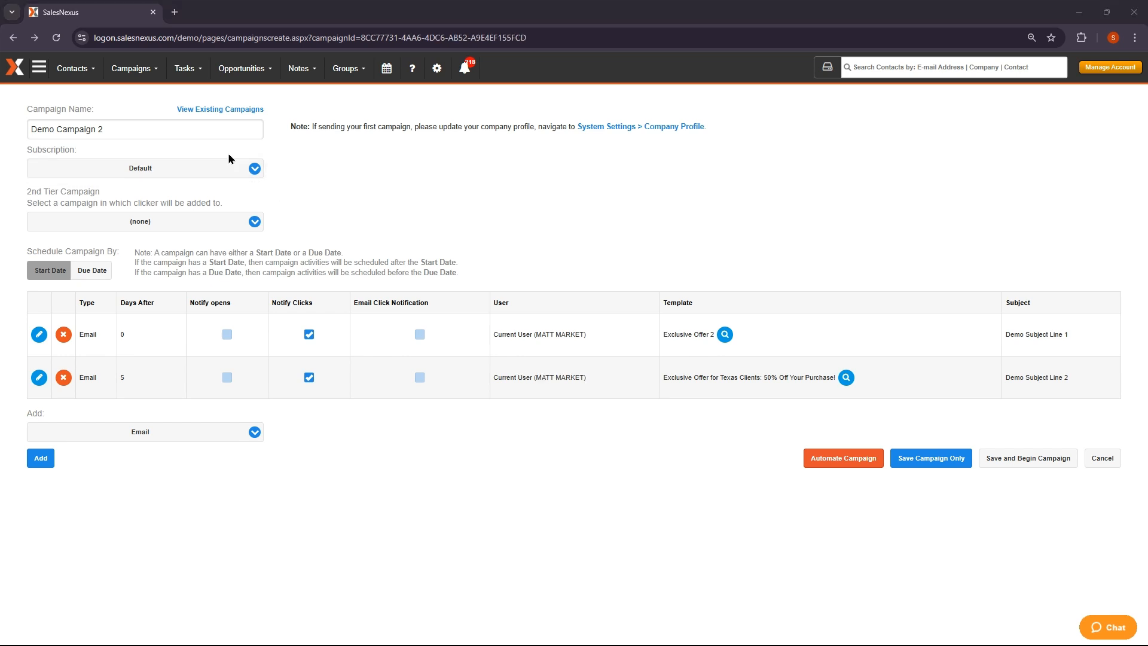
{"action": "left_click", "coordinate": [139, 72]}
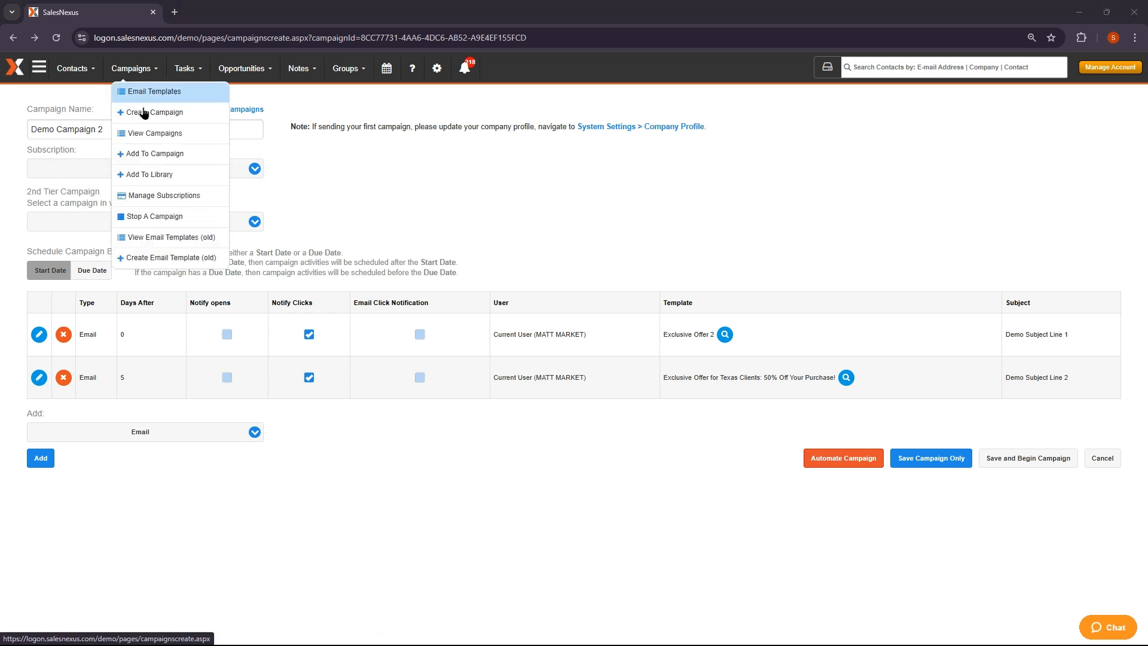
Visit subscription management, return to Demo Campaign 2, and browse second-tier campaign choices
{"action": "left_click", "coordinate": [148, 197]}
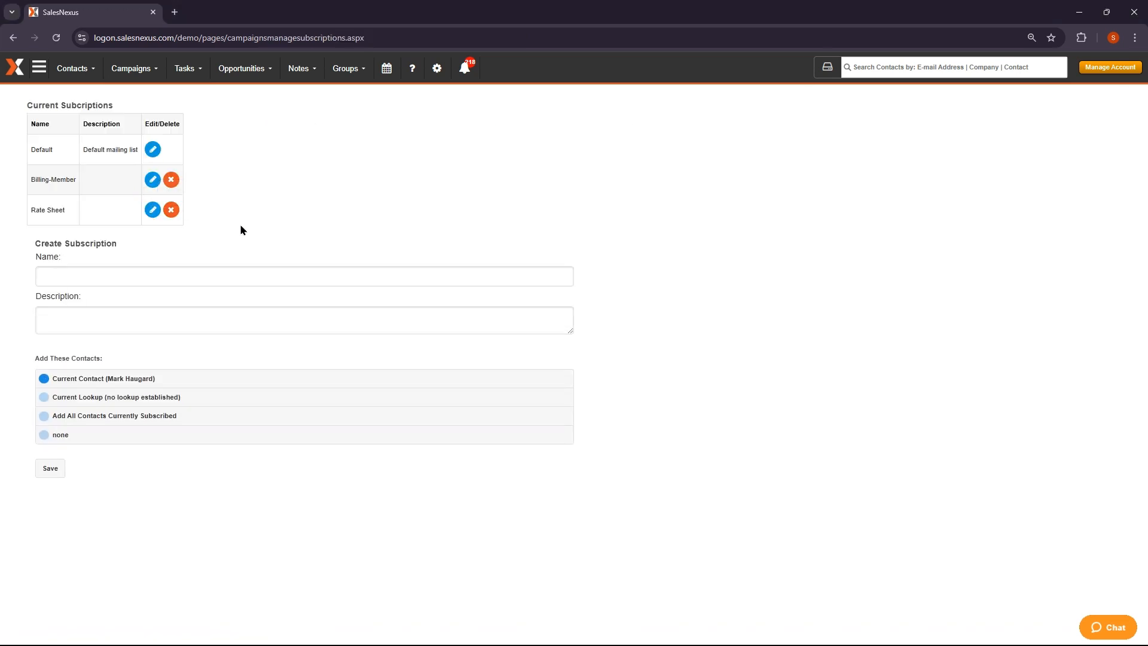
{"action": "key", "text": "alt+Left"}
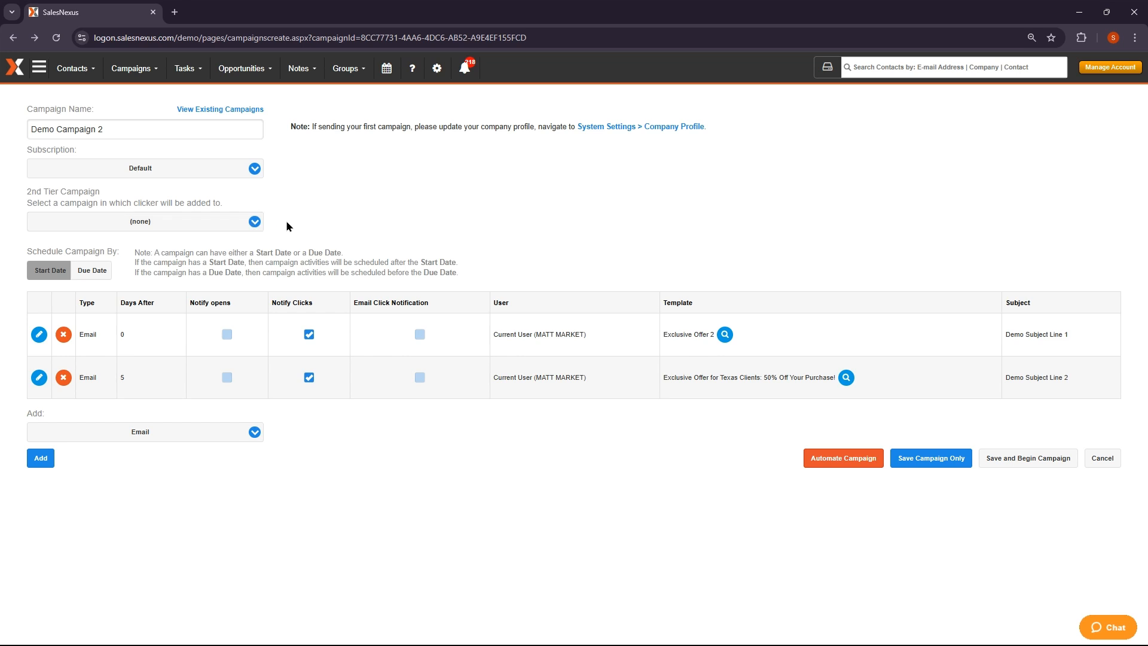
{"action": "left_click", "coordinate": [221, 225]}
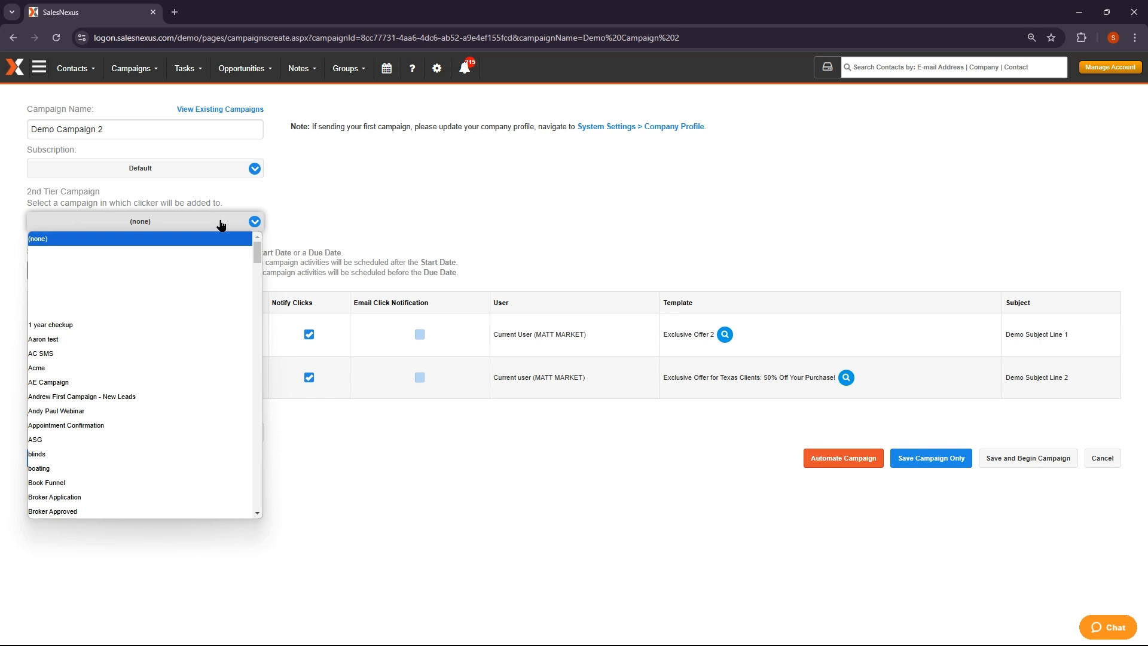
{"action": "scroll", "coordinate": [176, 388], "scroll_direction": "down", "scroll_amount": 8}
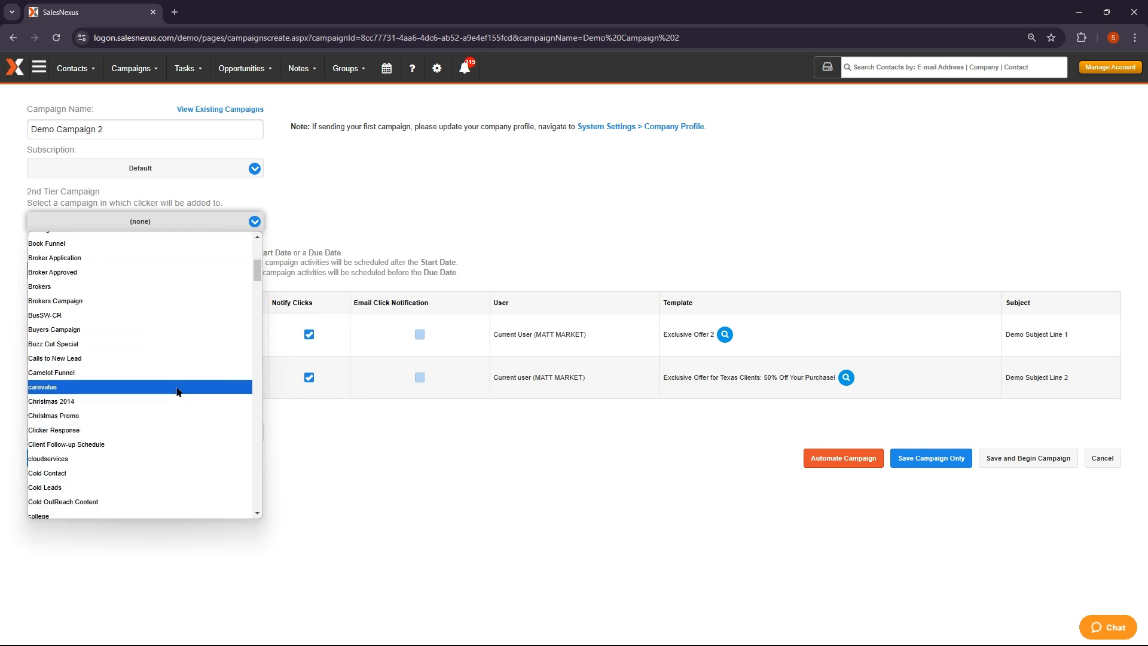
{"action": "scroll", "coordinate": [177, 390], "scroll_direction": "down", "scroll_amount": 5}
{"action": "scroll", "coordinate": [176, 389], "scroll_direction": "up", "scroll_amount": 8}
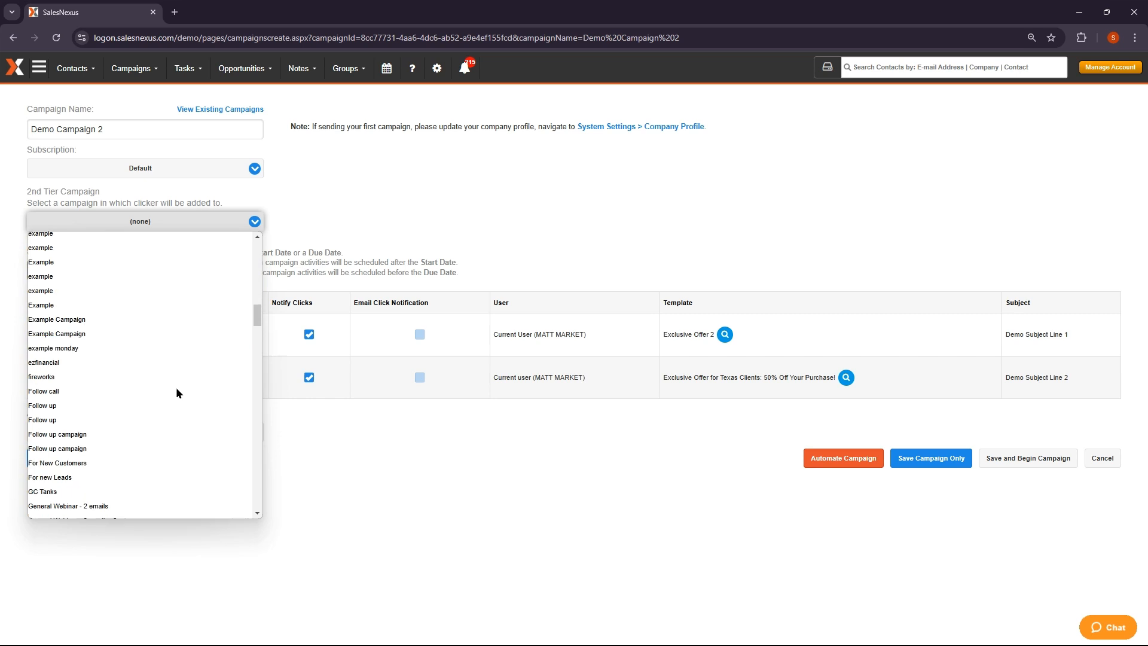
{"action": "scroll", "coordinate": [175, 386], "scroll_direction": "up", "scroll_amount": 5}
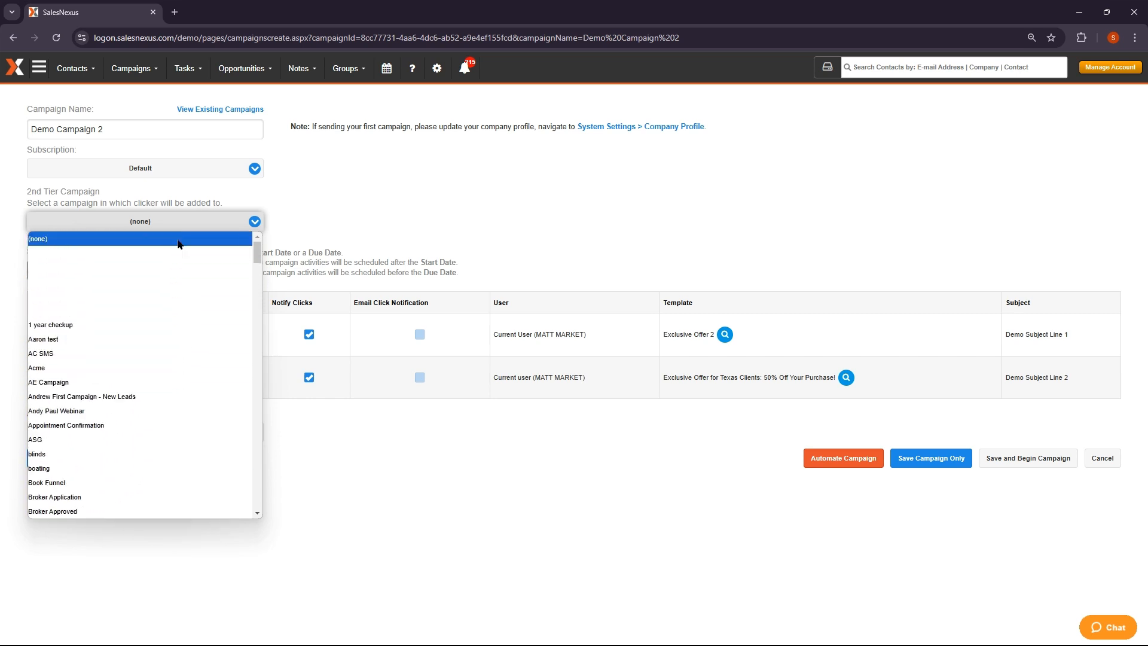
Leave the second-tier campaign as none and save Demo Campaign 2 without starting it
{"action": "left_click", "coordinate": [188, 222]}
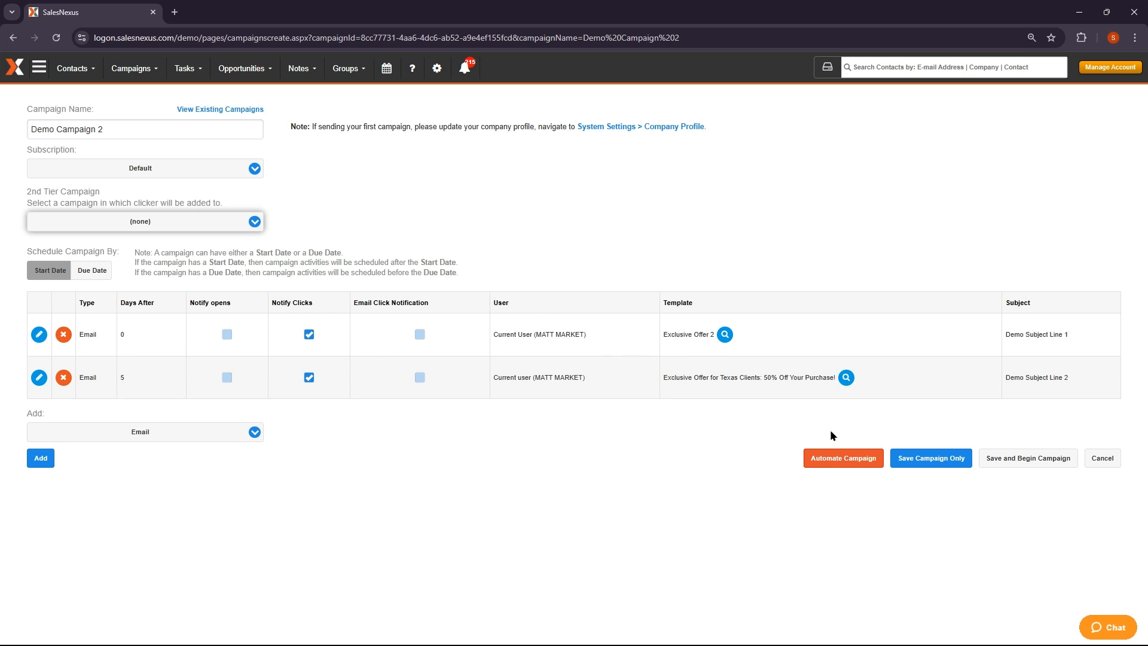
{"action": "left_click", "coordinate": [930, 464]}
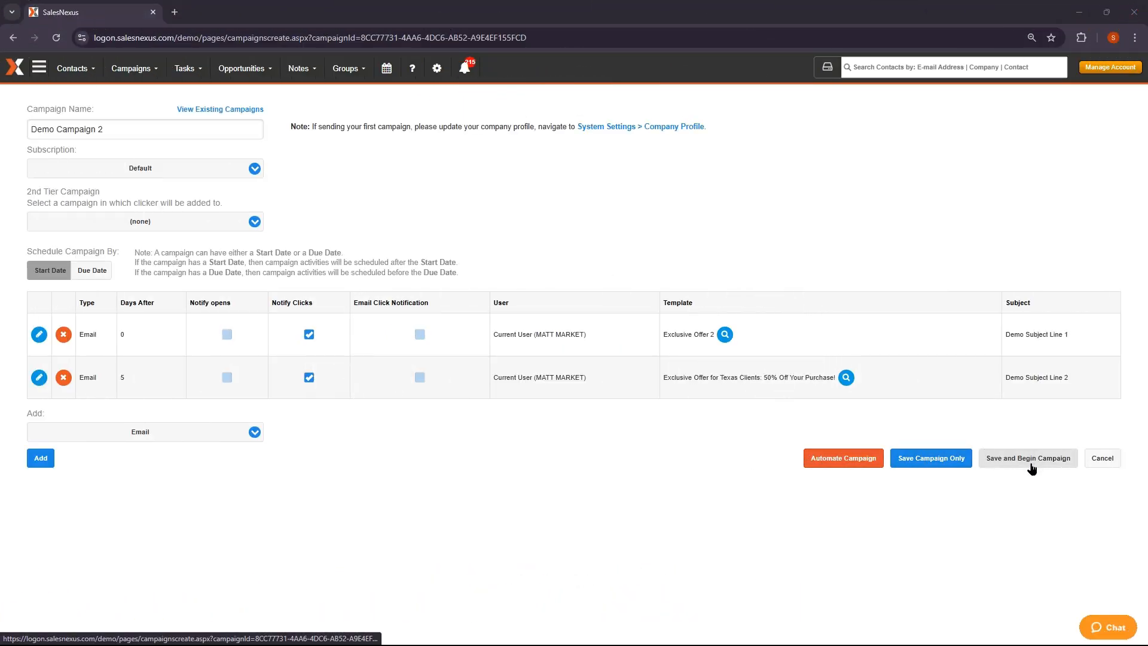
{"action": "left_click", "coordinate": [153, 71]}
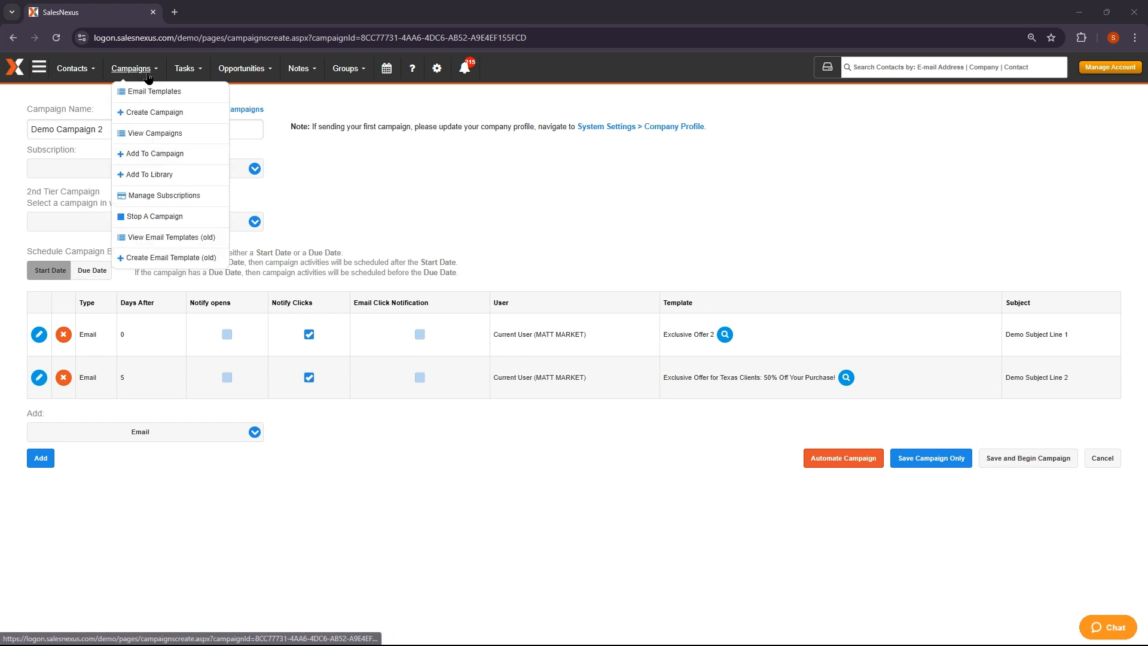
Go to Add To Campaign and select Demo Campaign 2 by searching 'de'
{"action": "left_click", "coordinate": [144, 160]}
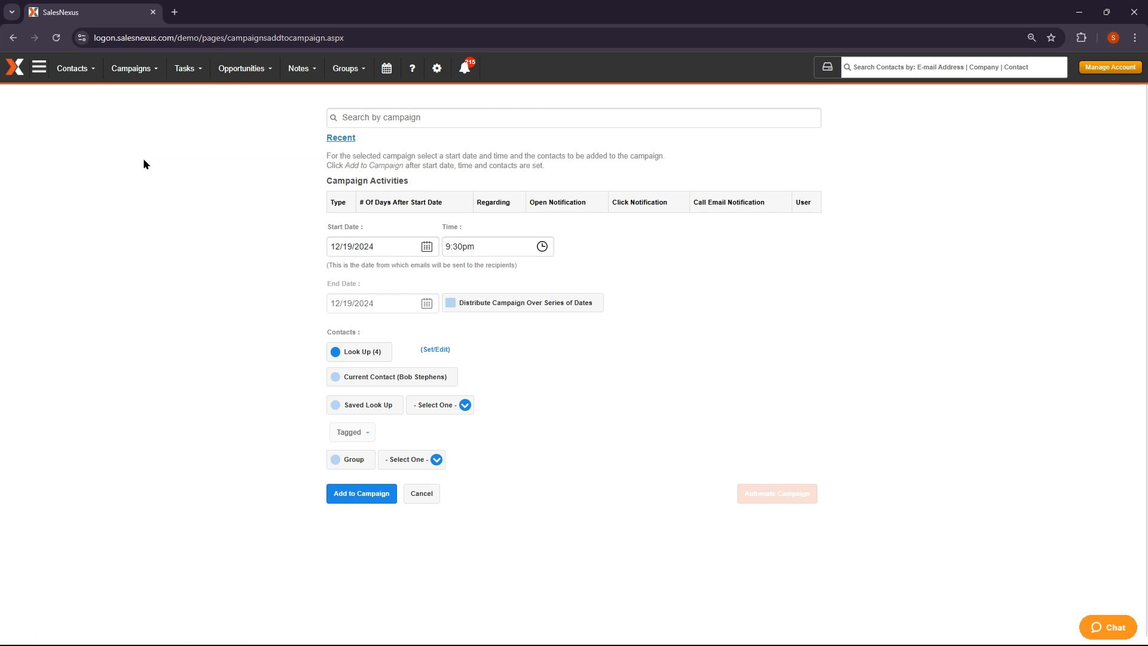
{"action": "left_click", "coordinate": [385, 118]}
{"action": "type", "text": "de"}
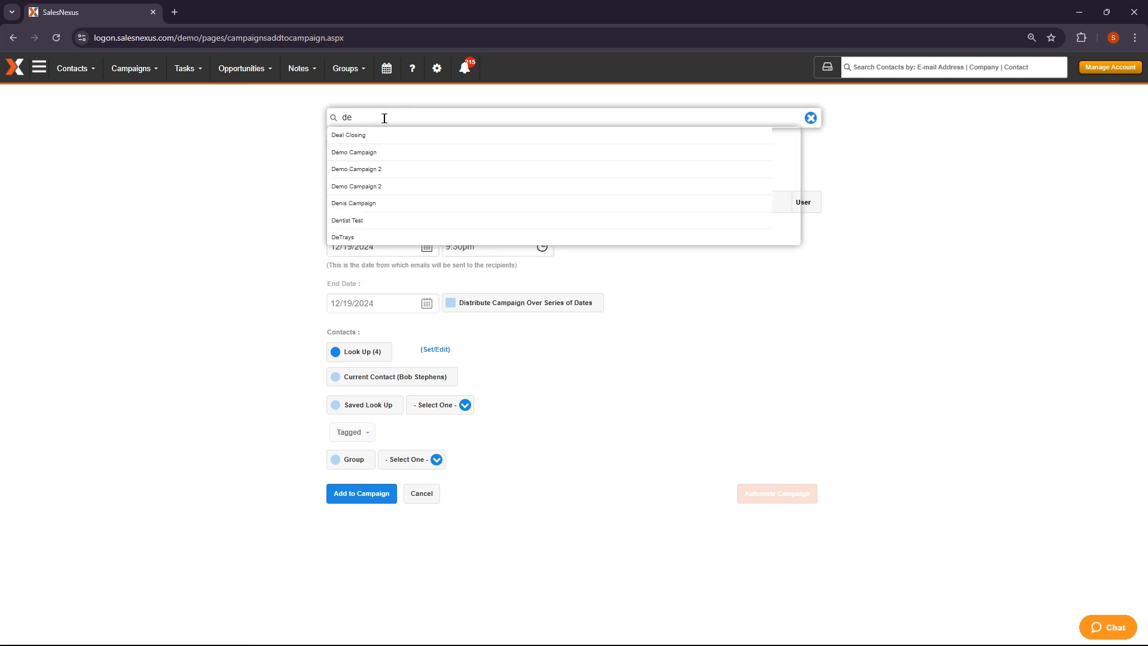
{"action": "left_click", "coordinate": [382, 172]}
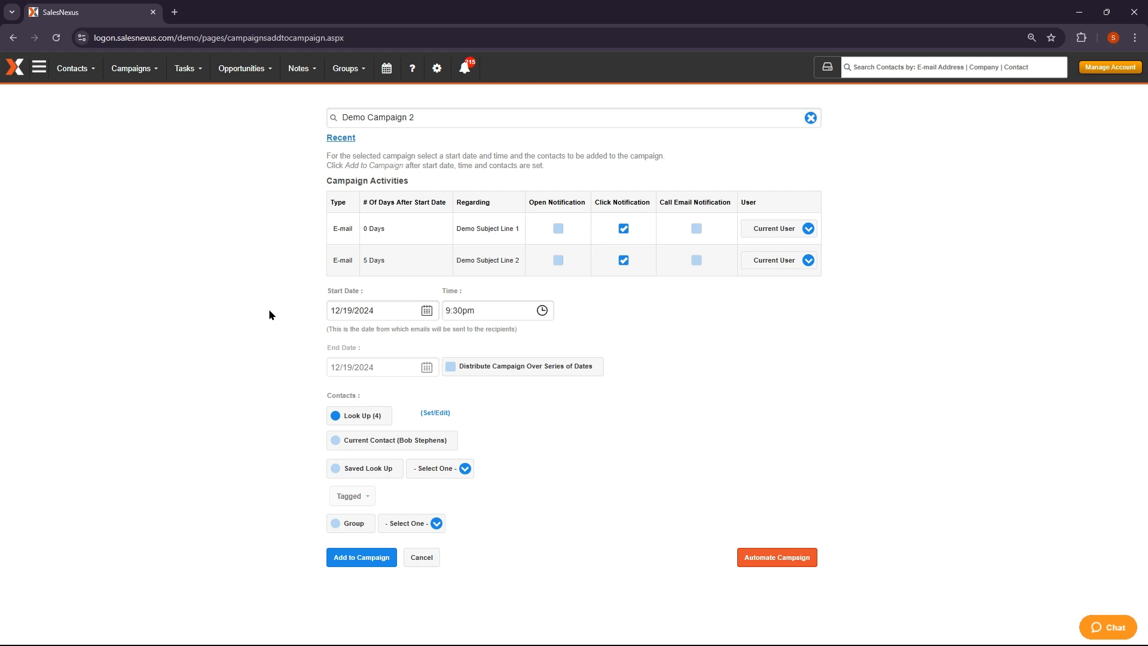
Keep the 12/19/2024 9:30pm start and distribute the campaign through an end date of 12/24/2024
{"action": "left_click", "coordinate": [425, 314]}
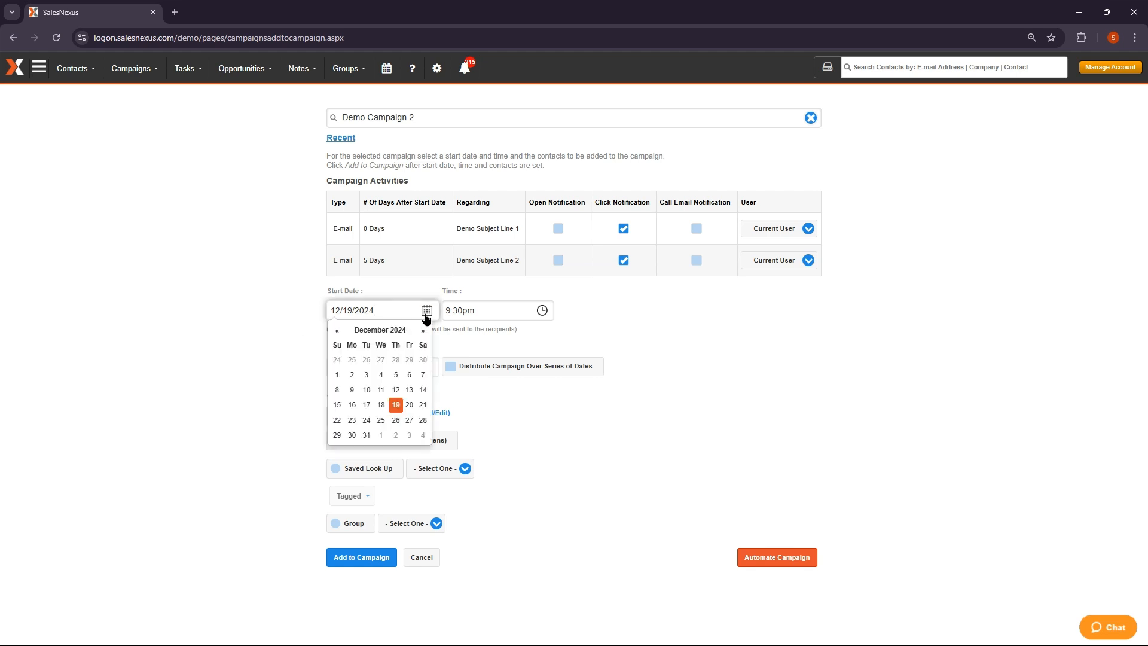
{"action": "left_click", "coordinate": [422, 287]}
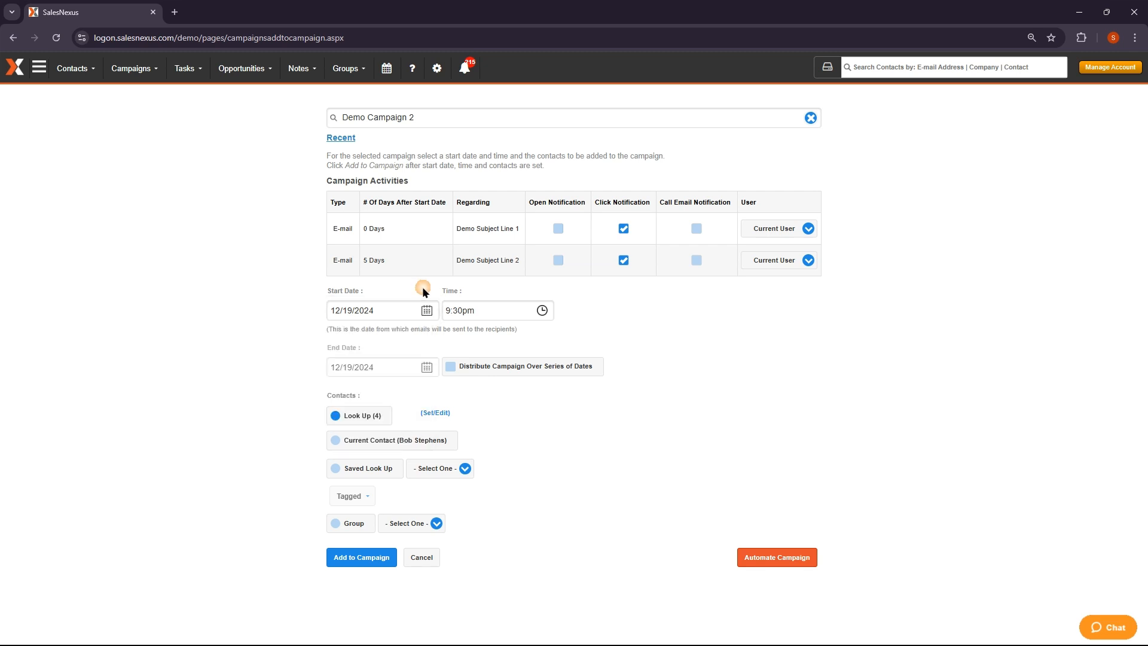
{"action": "left_click", "coordinate": [516, 315]}
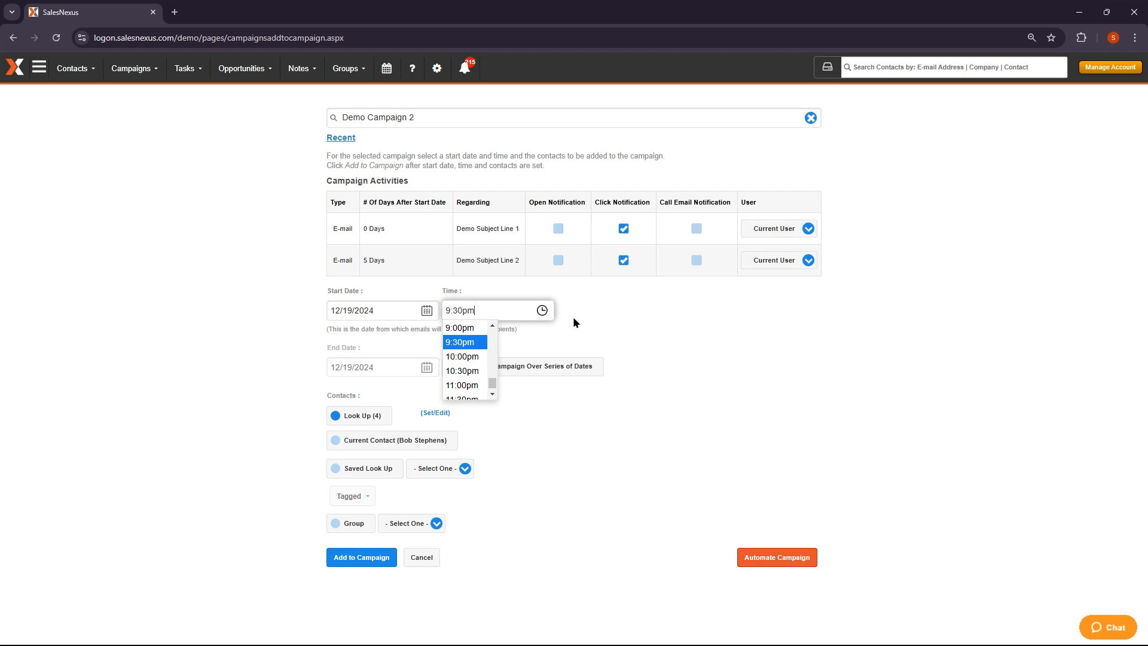
{"action": "left_click", "coordinate": [658, 322]}
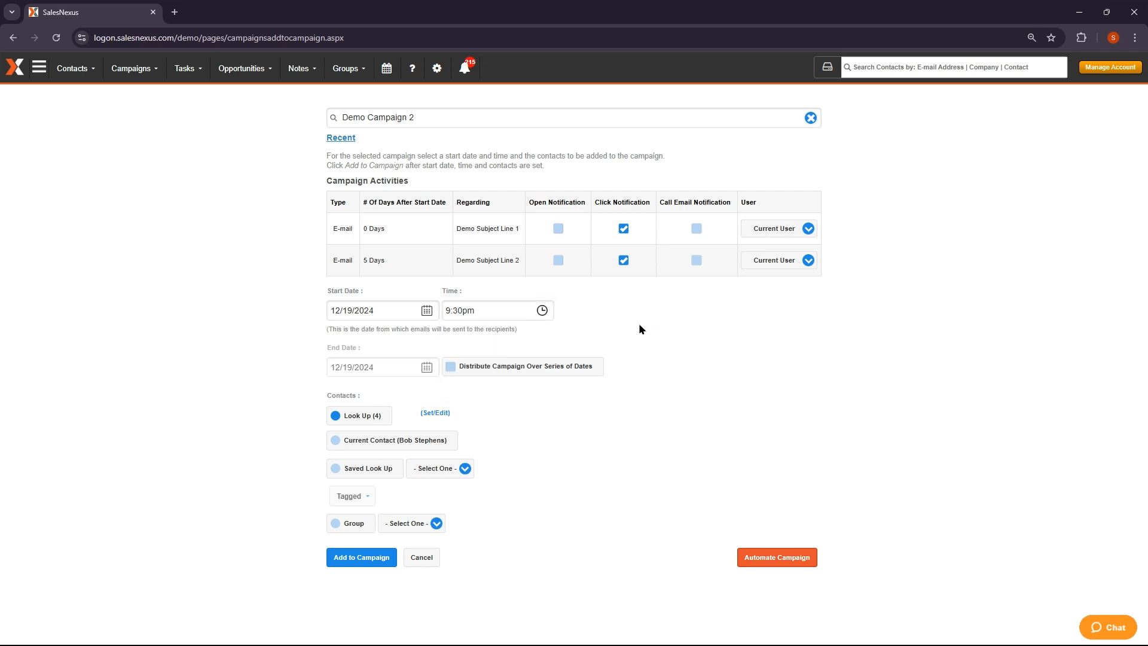
{"action": "left_click", "coordinate": [450, 367]}
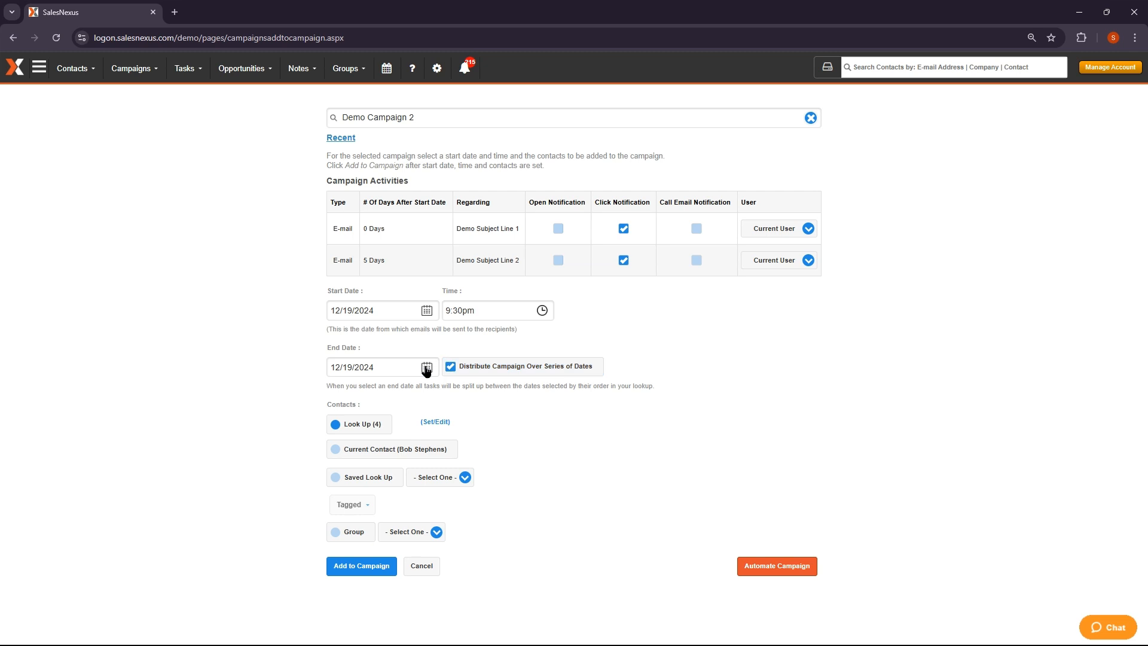
{"action": "left_click", "coordinate": [427, 368]}
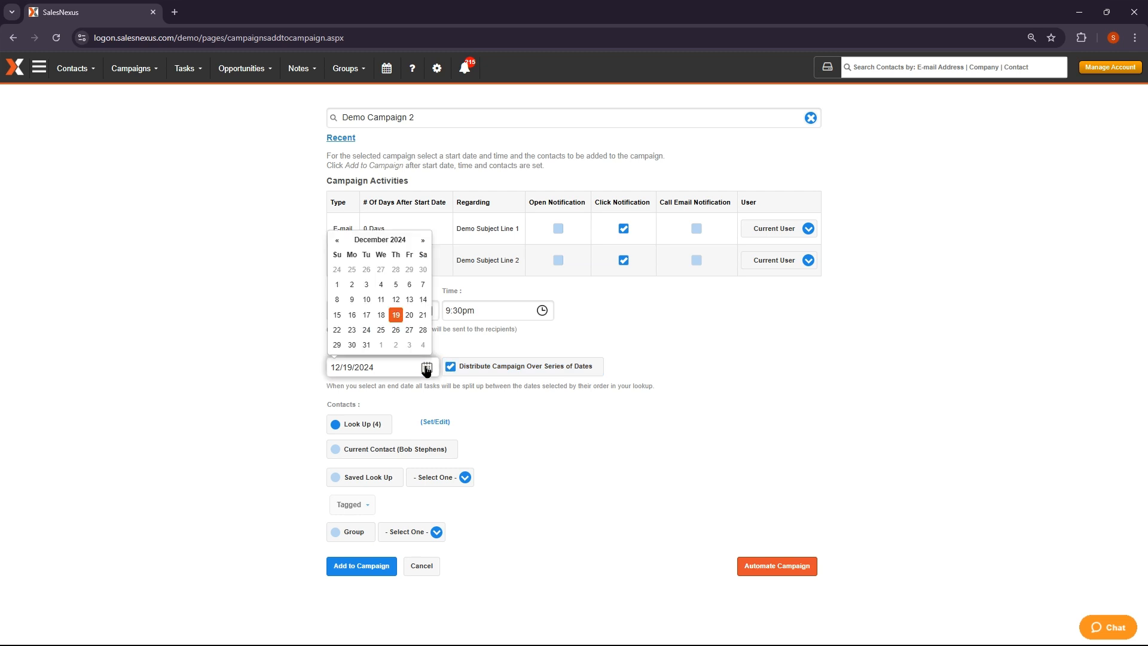
{"action": "left_click", "coordinate": [367, 330]}
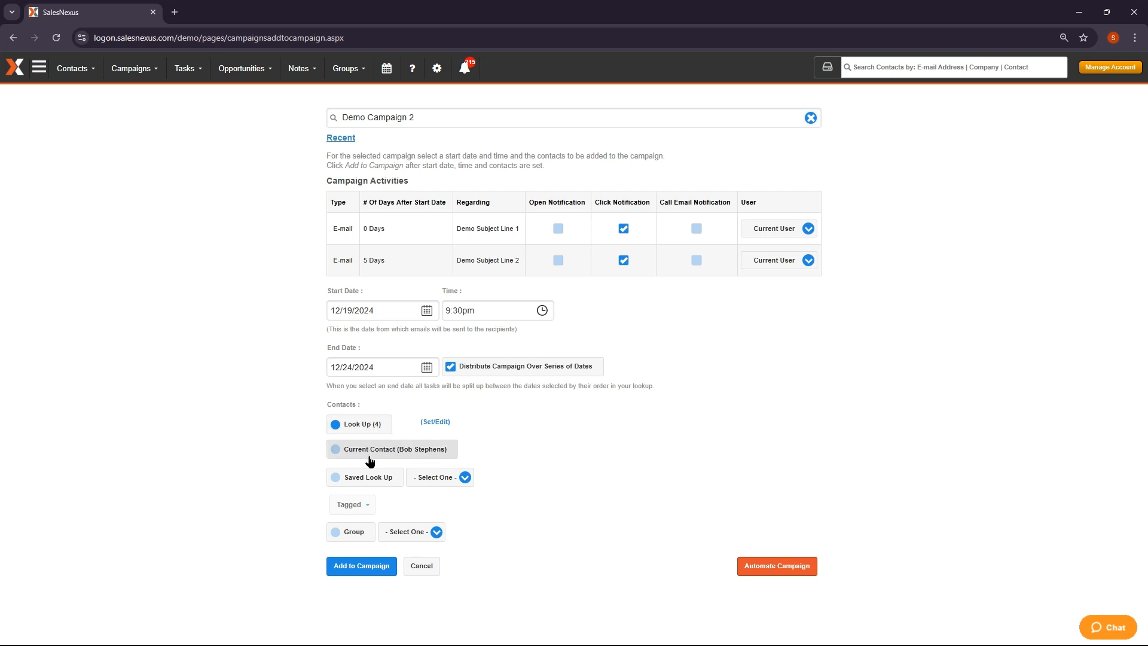
Target contacts from the My TX Contacts saved lookup
{"action": "left_click", "coordinate": [335, 477]}
{"action": "left_click", "coordinate": [451, 478]}
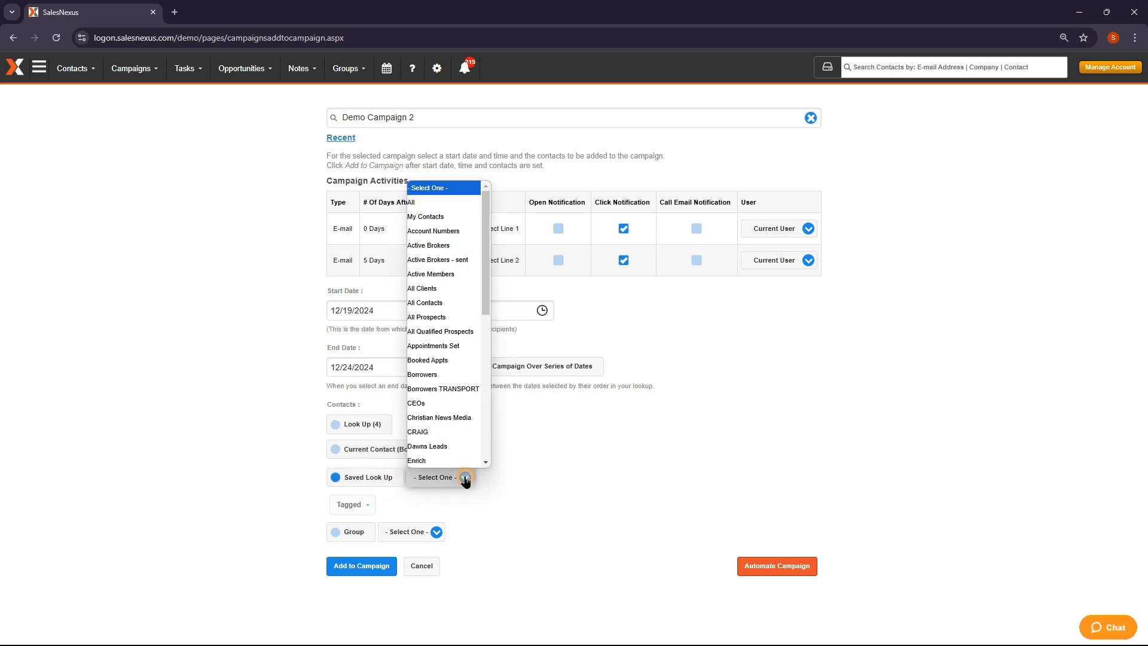
{"action": "scroll", "coordinate": [445, 391], "scroll_direction": "down", "scroll_amount": 2}
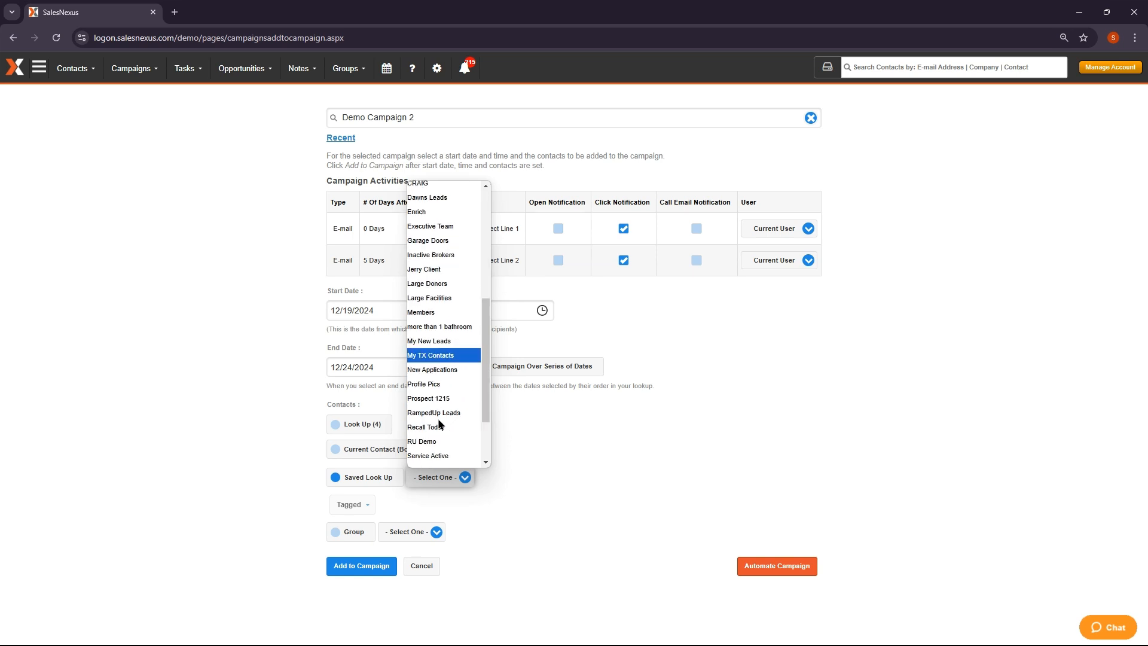
{"action": "left_click", "coordinate": [437, 359]}
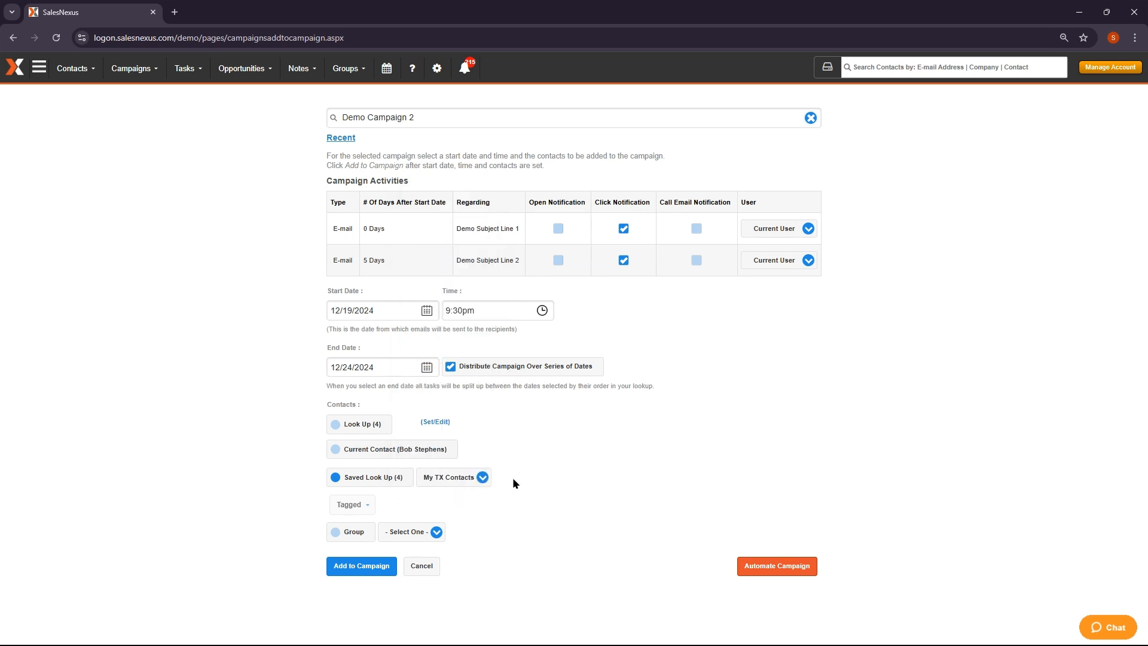
Leave the contact group unset and add the 4 lookup contacts to Demo Campaign 2
{"action": "left_click", "coordinate": [436, 532]}
{"action": "scroll", "coordinate": [444, 478], "scroll_direction": "down", "scroll_amount": 5}
{"action": "scroll", "coordinate": [442, 480], "scroll_direction": "up", "scroll_amount": 6}
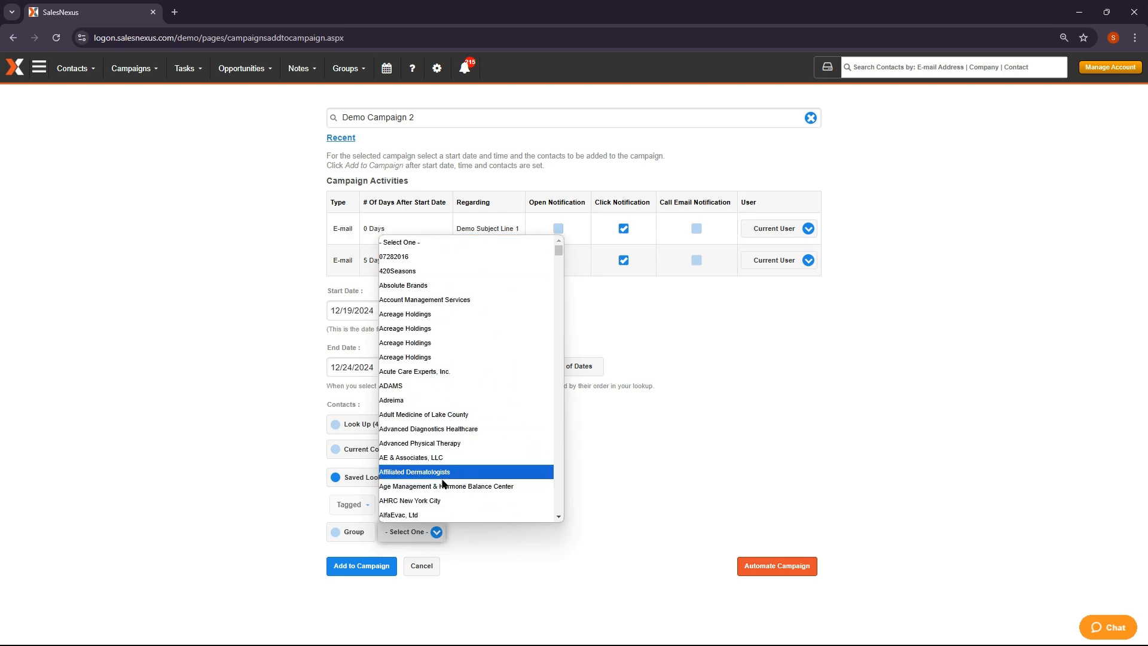
{"action": "left_click", "coordinate": [434, 530]}
{"action": "left_click", "coordinate": [570, 476]}
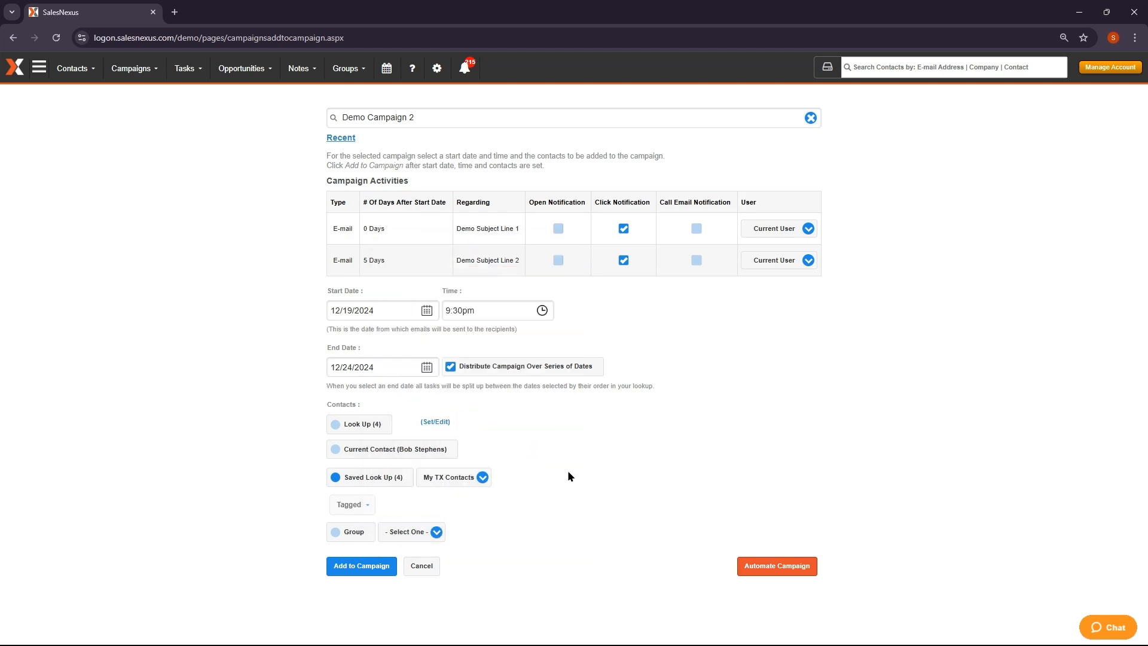
{"action": "left_click", "coordinate": [359, 566]}
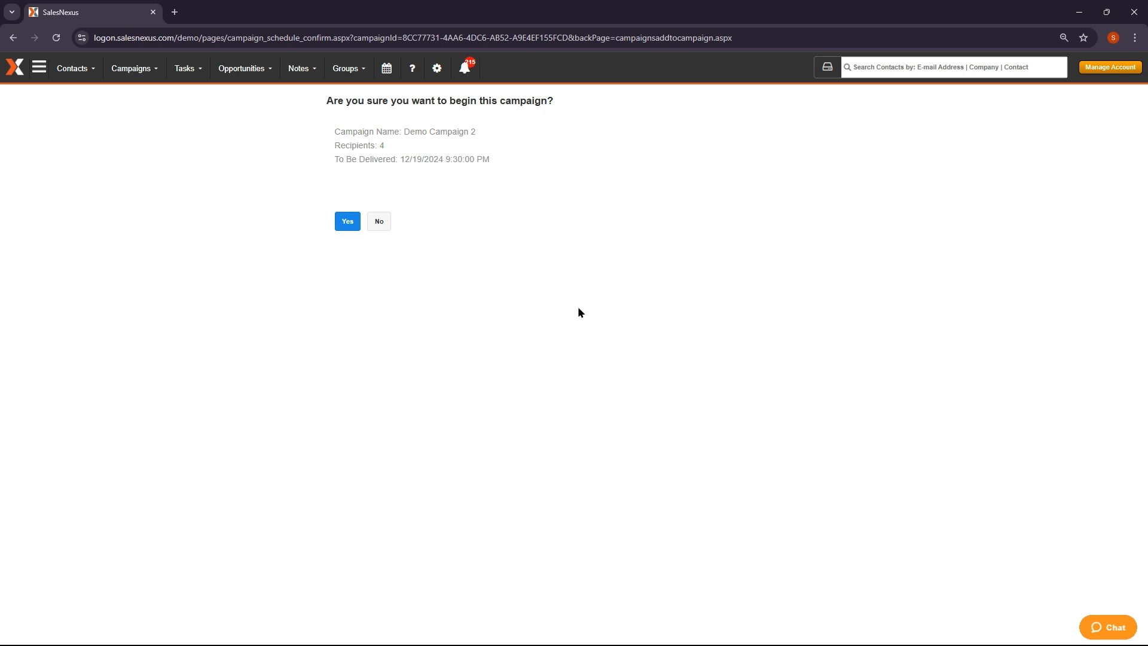
Confirm beginning Demo Campaign 2 for 4 contacts and return to the Houston contact's record
{"action": "left_click", "coordinate": [346, 225]}
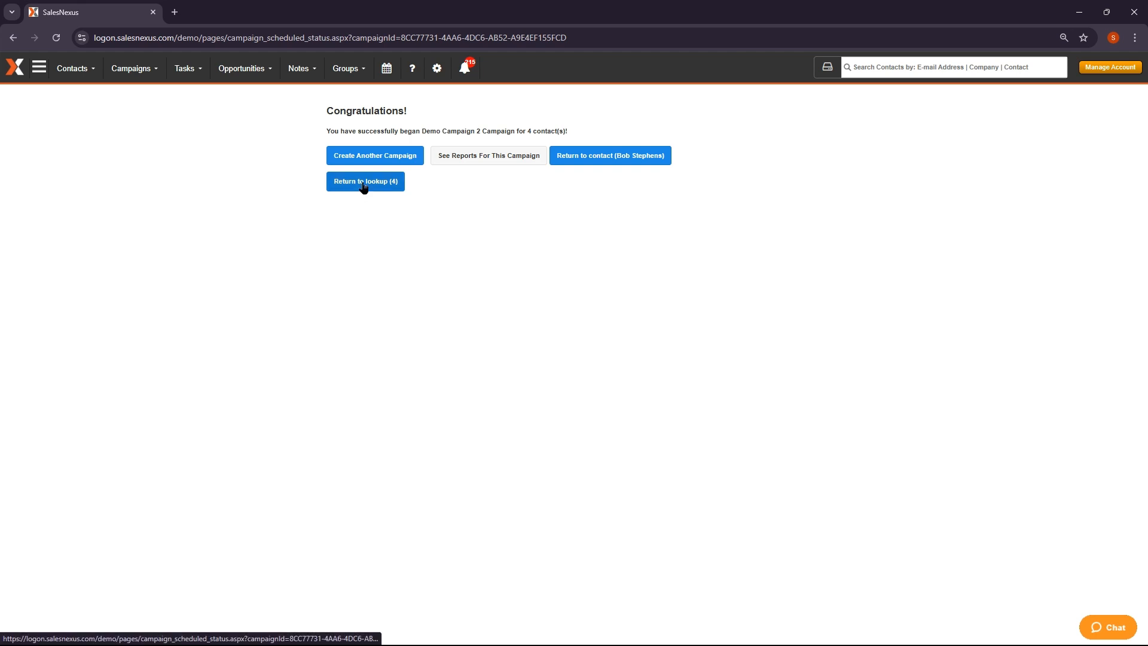
{"action": "left_click", "coordinate": [610, 160]}
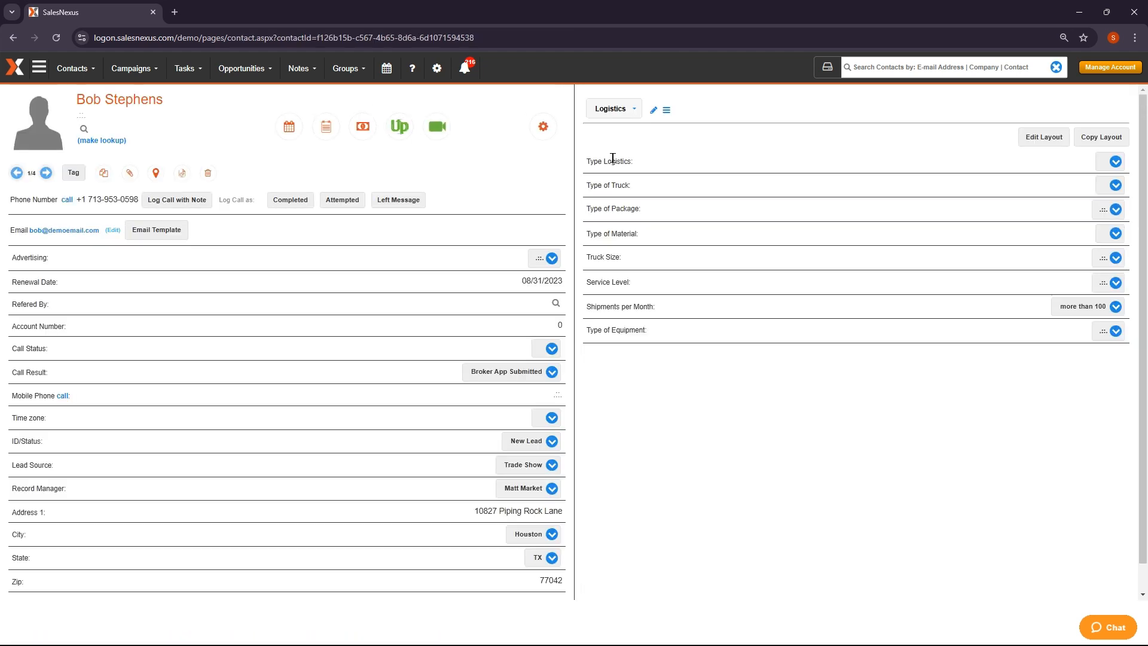
Switch the contact panel to Activities, showing campaign emails scheduled for 12/19/2024 and 12/24/2024
{"action": "left_click", "coordinate": [614, 109]}
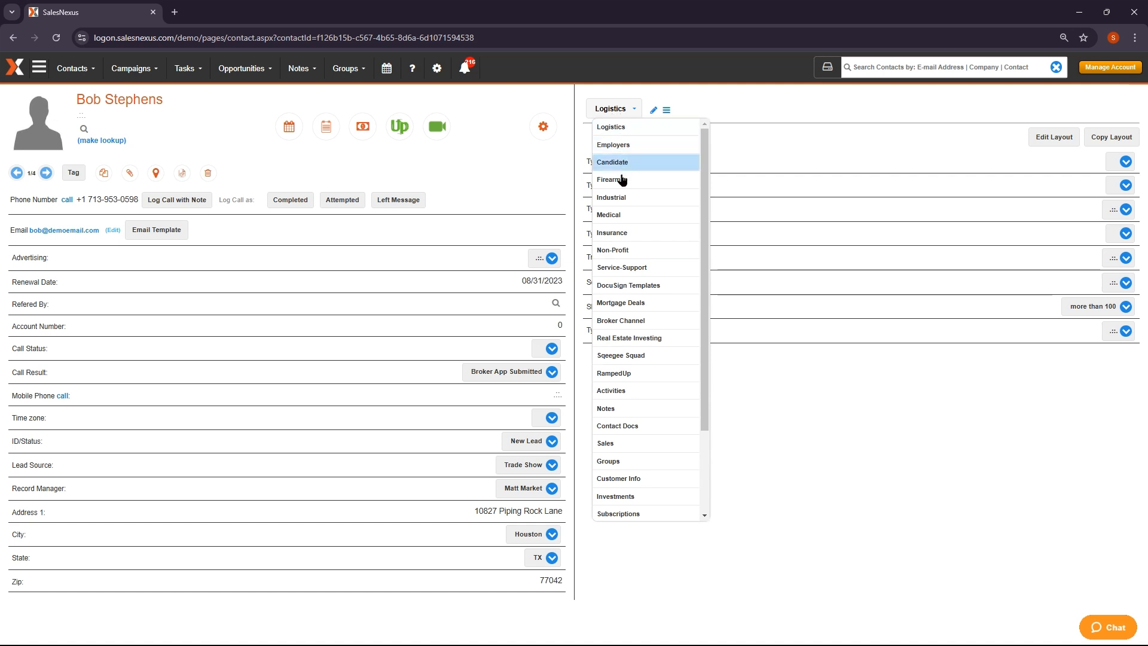
{"action": "left_click", "coordinate": [646, 395]}
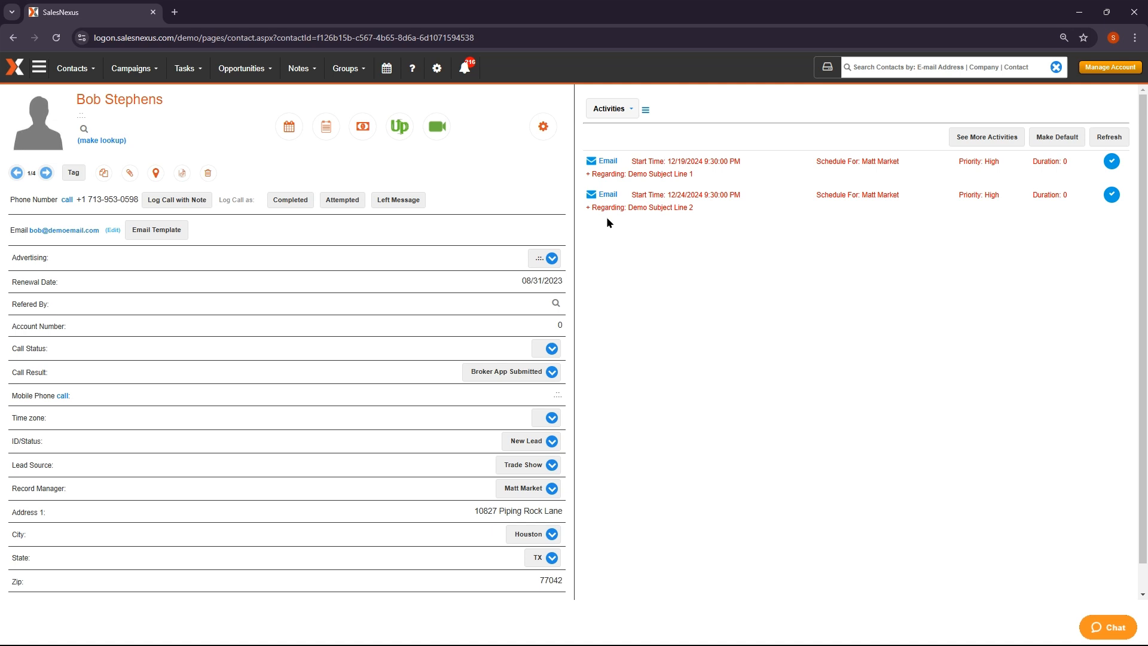
{"action": "left_click", "coordinate": [620, 109]}
{"action": "left_click", "coordinate": [141, 70]}
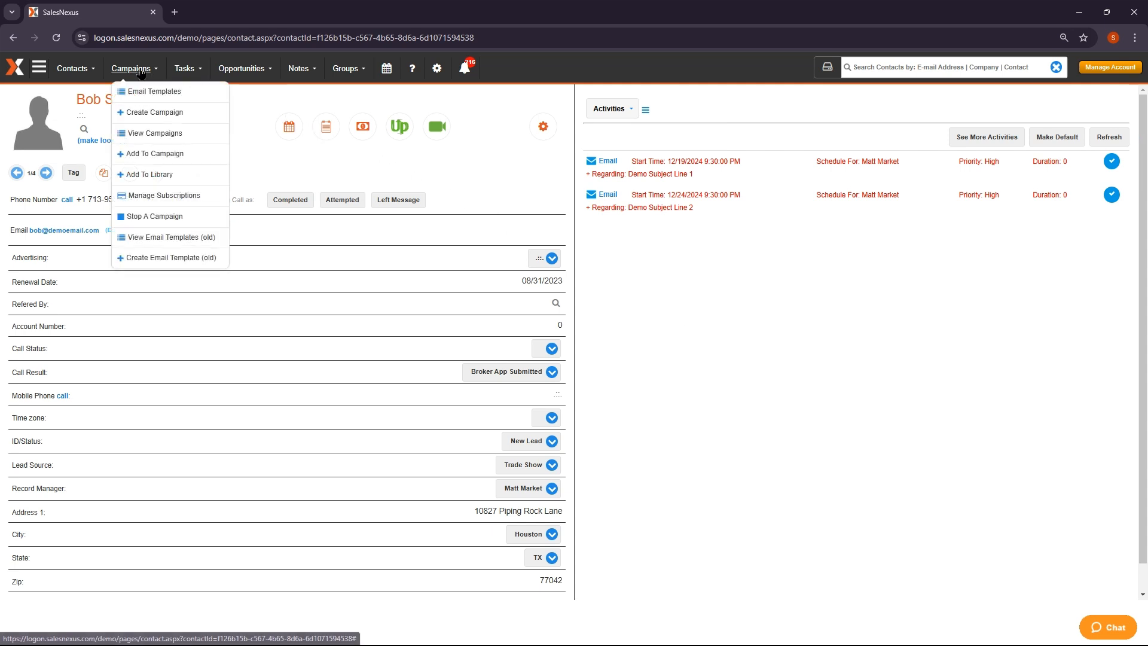
Open Campaign Details for Email Marketing Best Practices from the second page of campaigns
{"action": "left_click", "coordinate": [146, 133]}
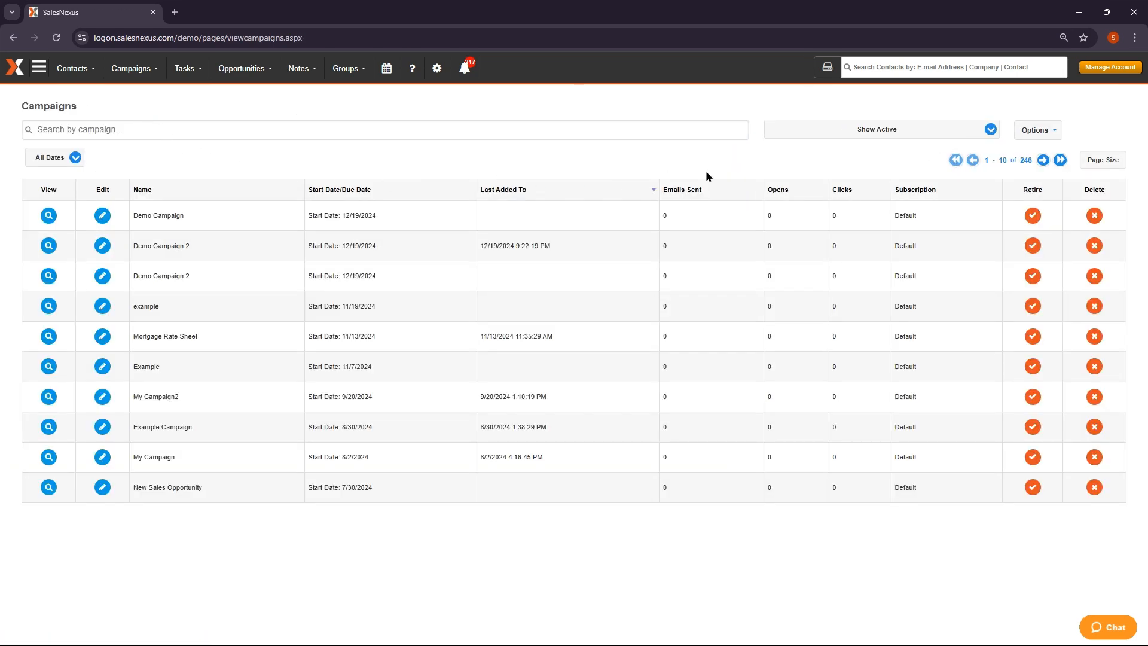
{"action": "left_click", "coordinate": [1042, 160]}
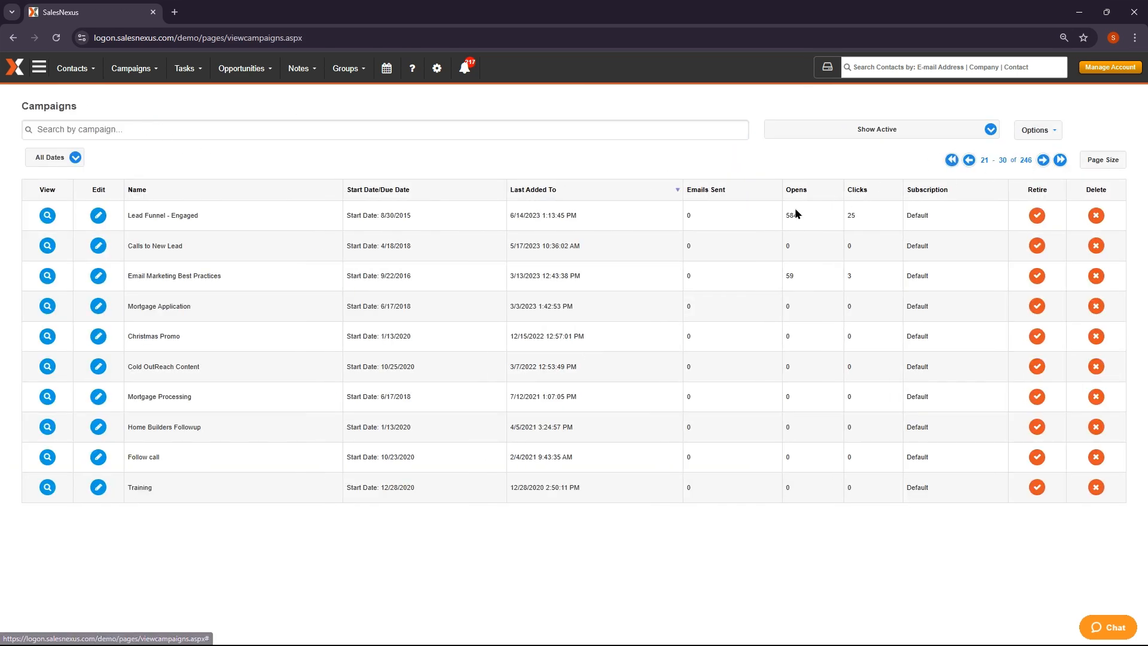
{"action": "left_click", "coordinate": [47, 276]}
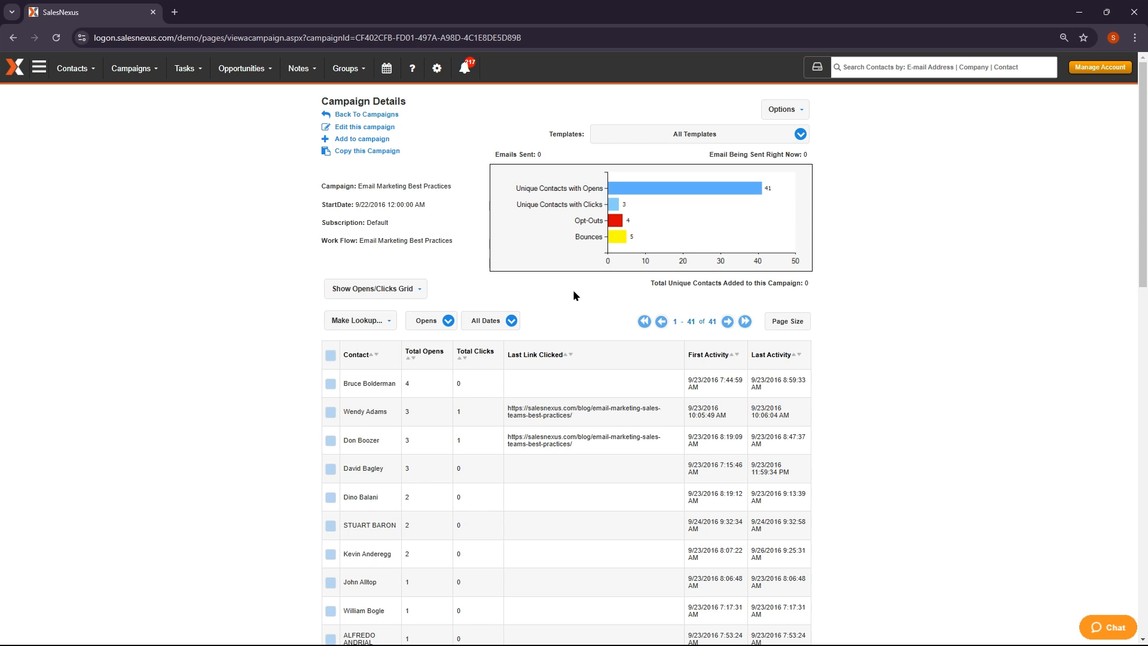
Filter the campaign contacts to Clicks, make all 3 a lookup, and view the Current Lookup
{"action": "left_click", "coordinate": [450, 321]}
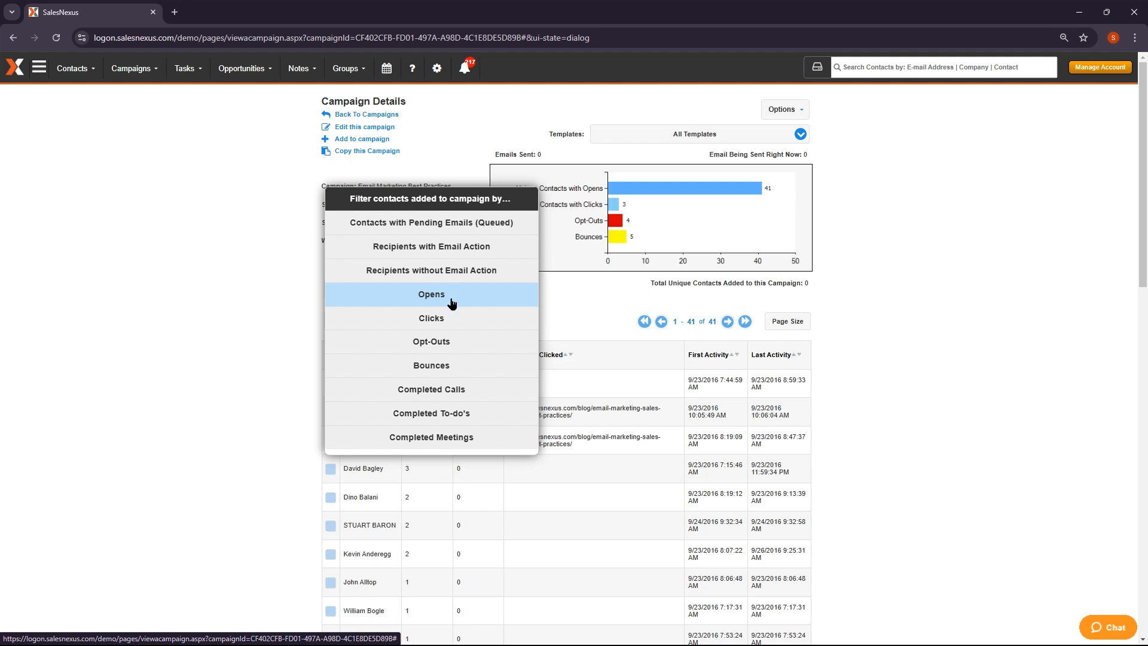
{"action": "left_click", "coordinate": [435, 326]}
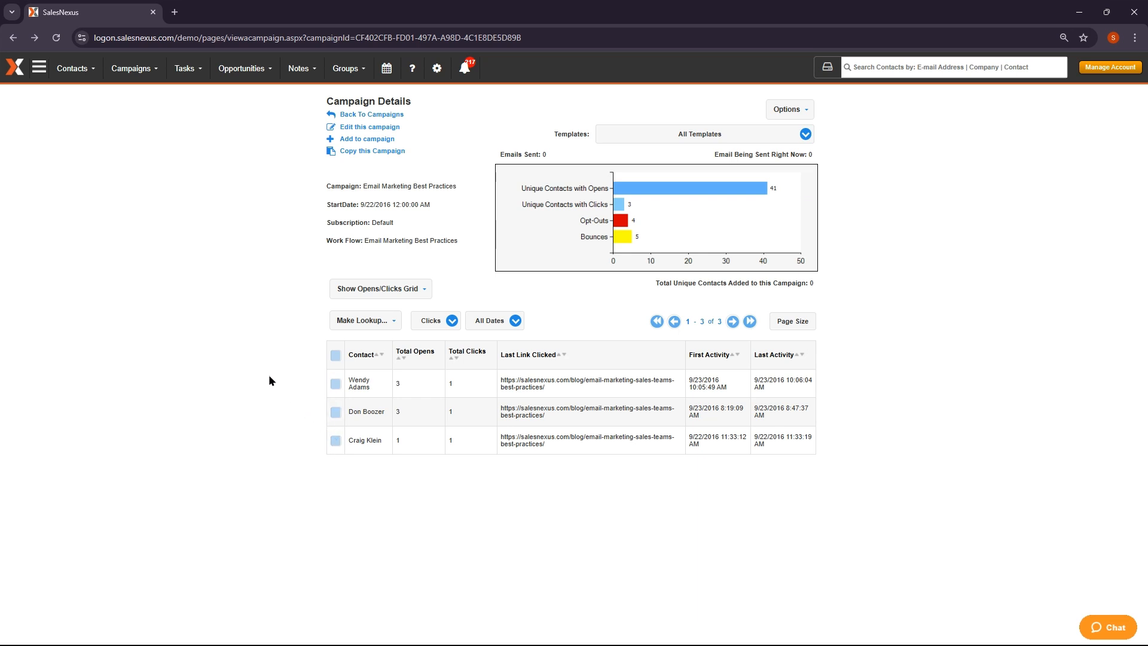
{"action": "left_click", "coordinate": [362, 320]}
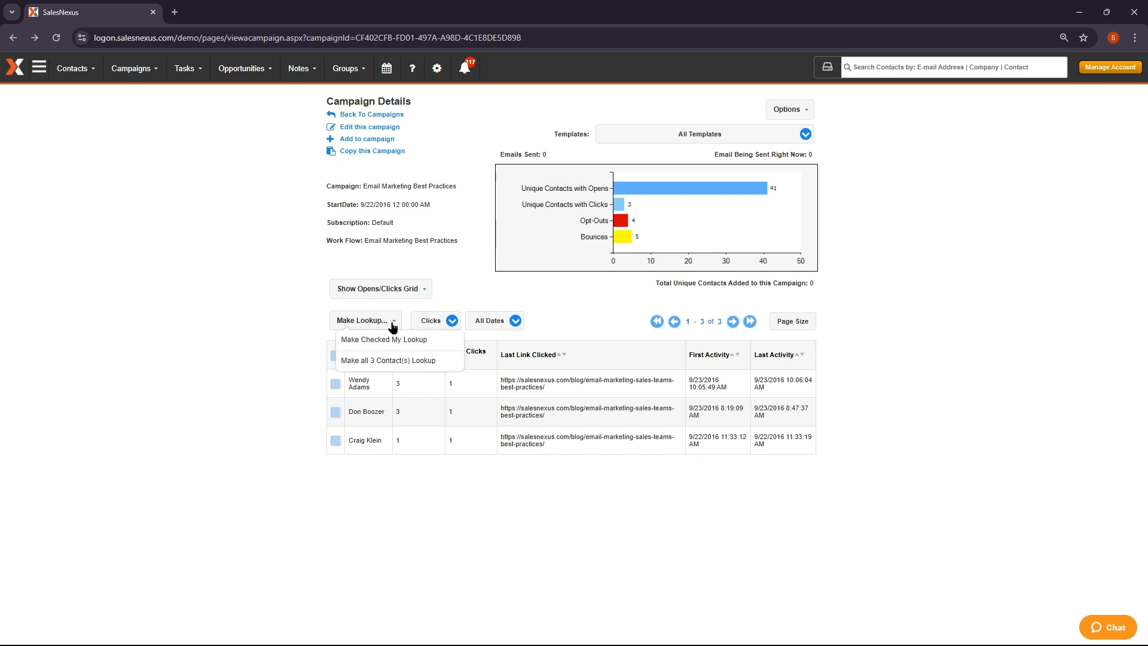
{"action": "left_click", "coordinate": [445, 366]}
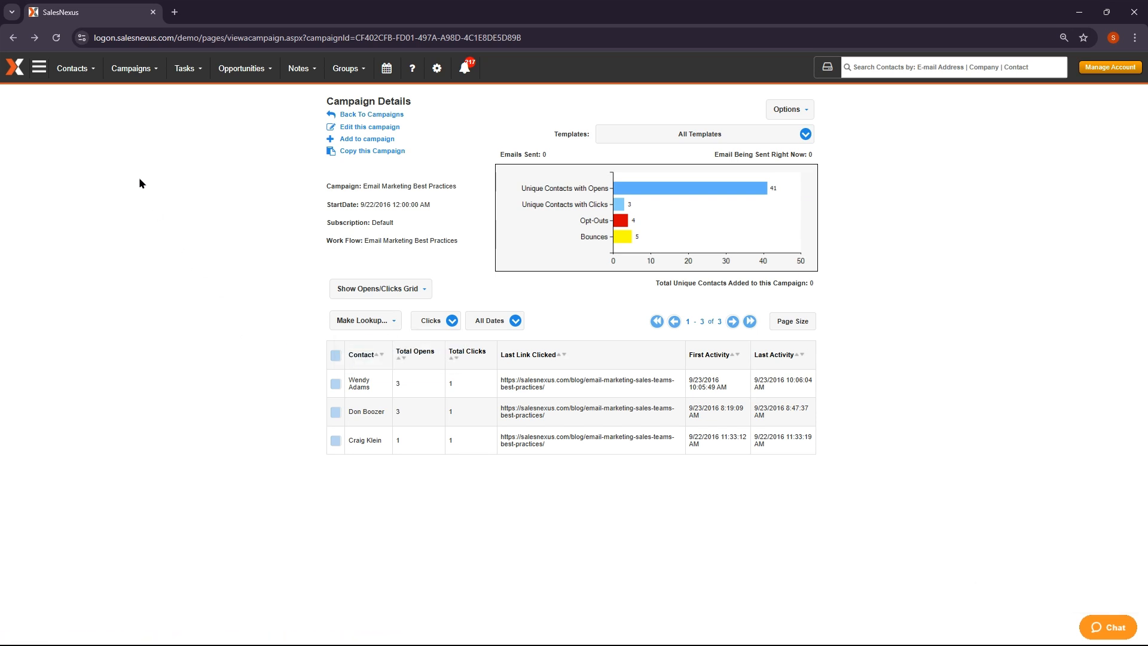
{"action": "left_click", "coordinate": [71, 68]}
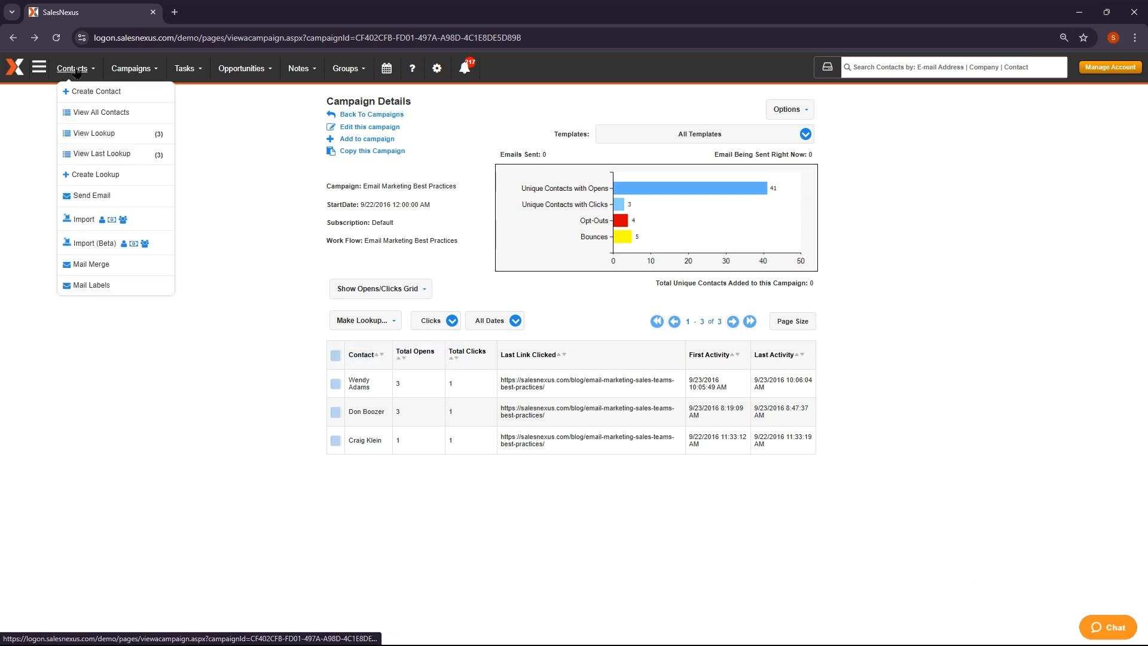
{"action": "left_click", "coordinate": [127, 142]}
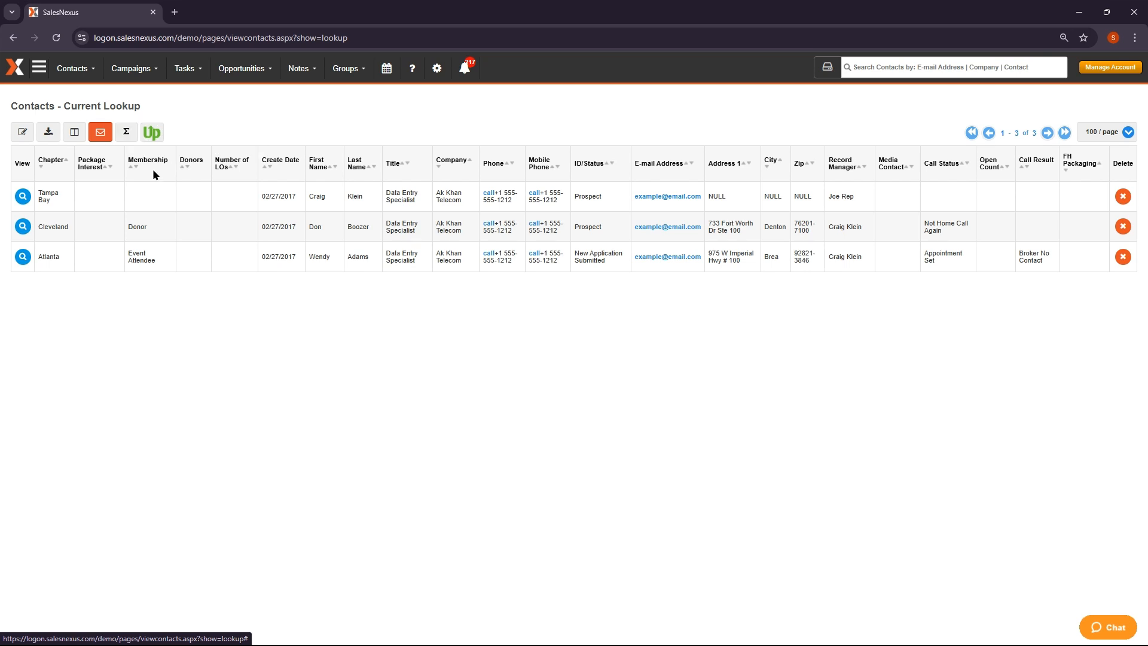